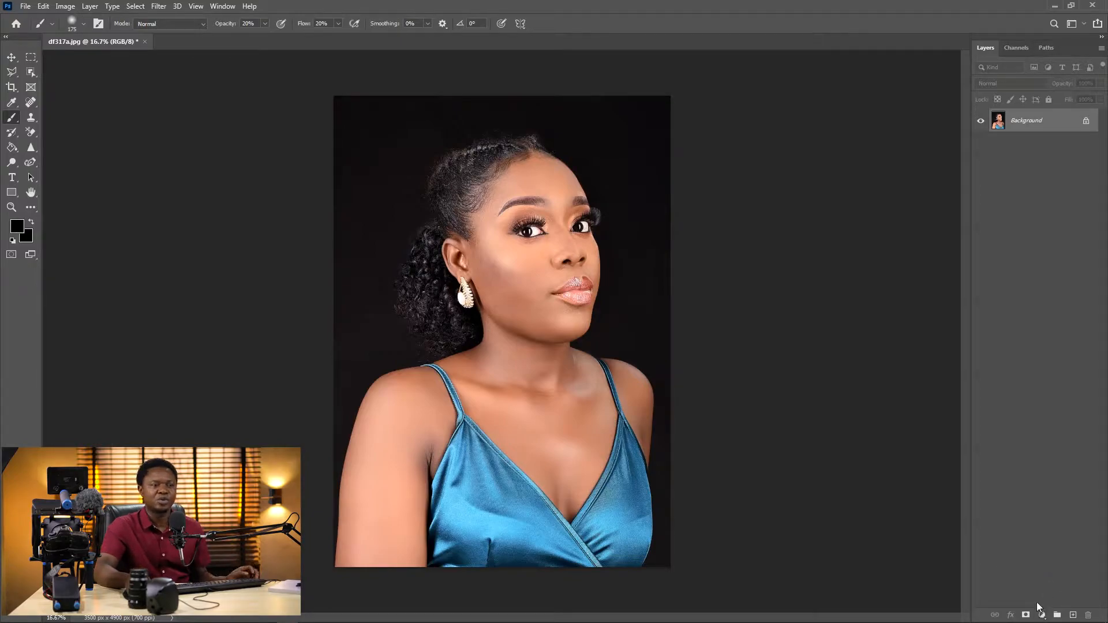
- Add a Solid Color fill layer above the portrait in bright red, hex ee0f0f
click(1042, 616)
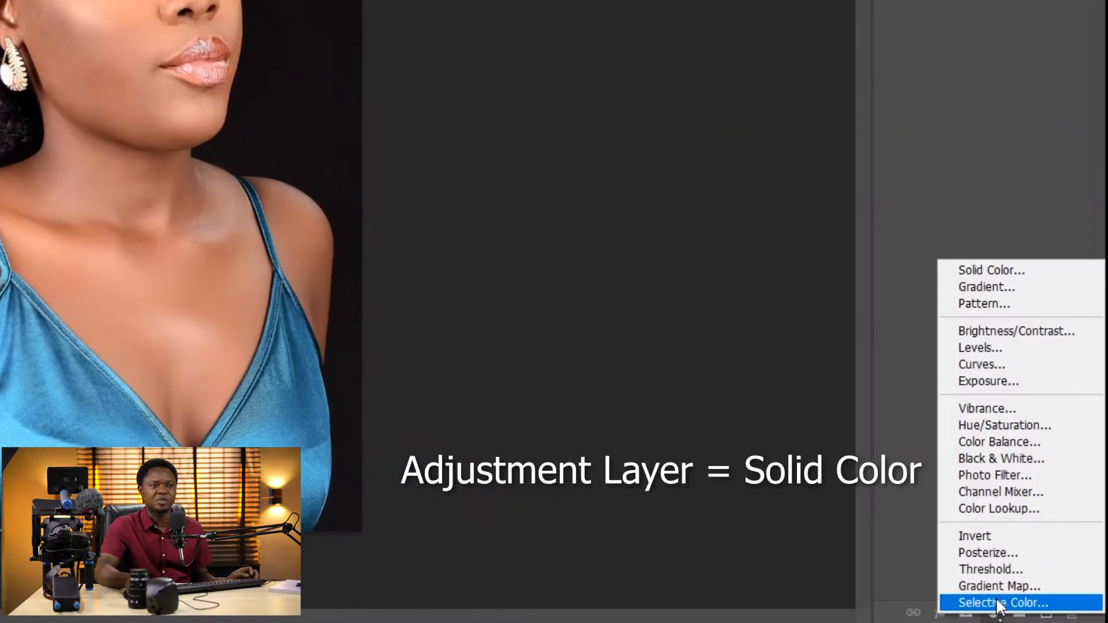
click(991, 272)
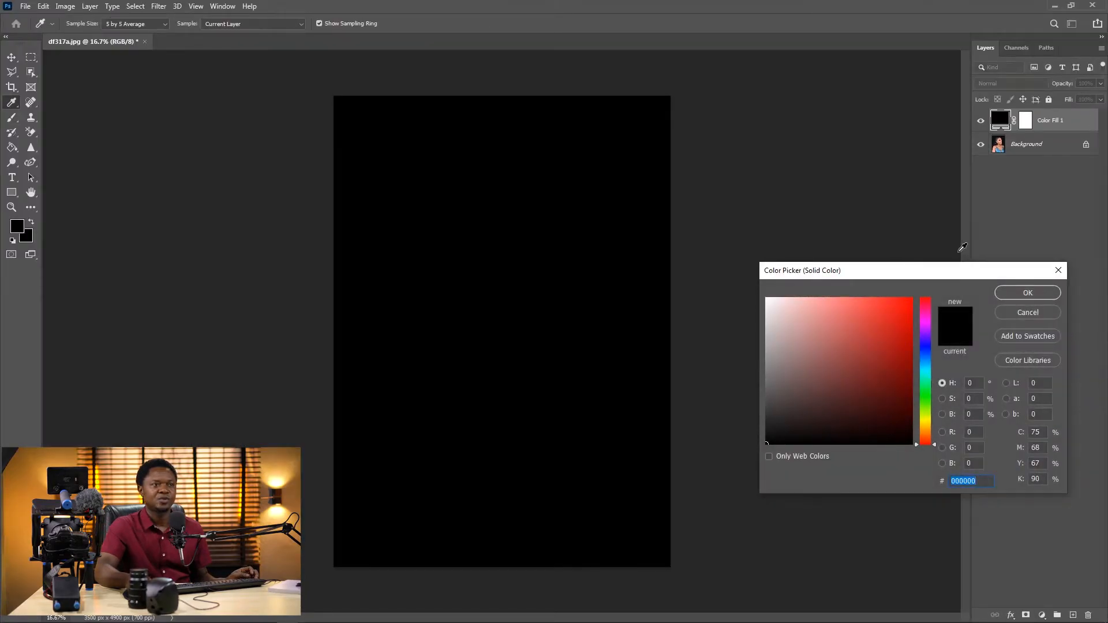
drag(942, 273, 894, 269)
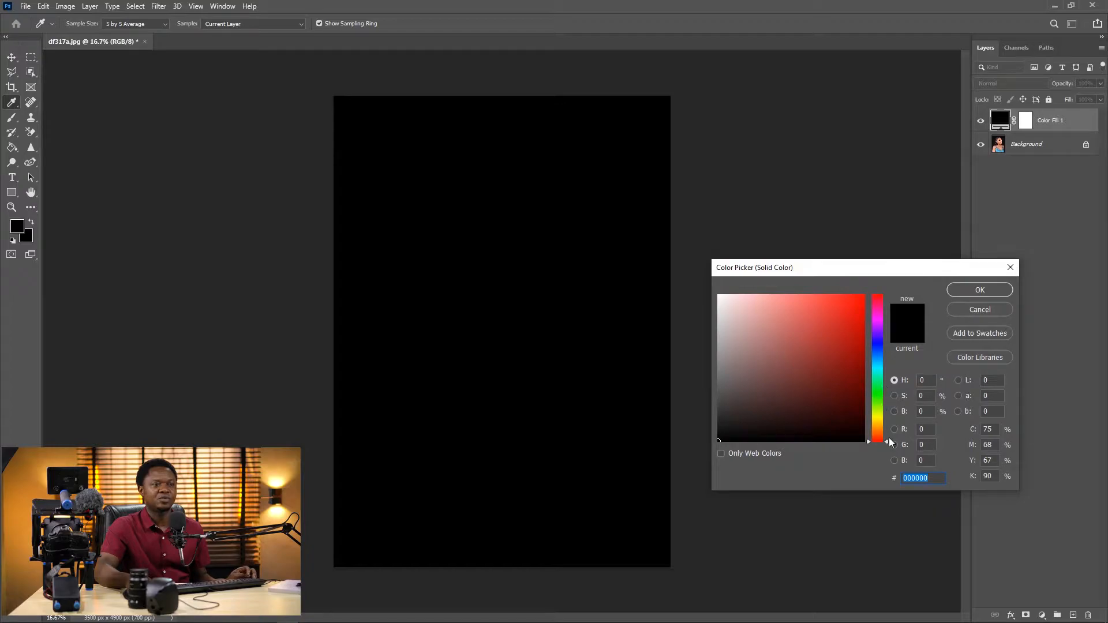
drag(885, 439, 889, 295)
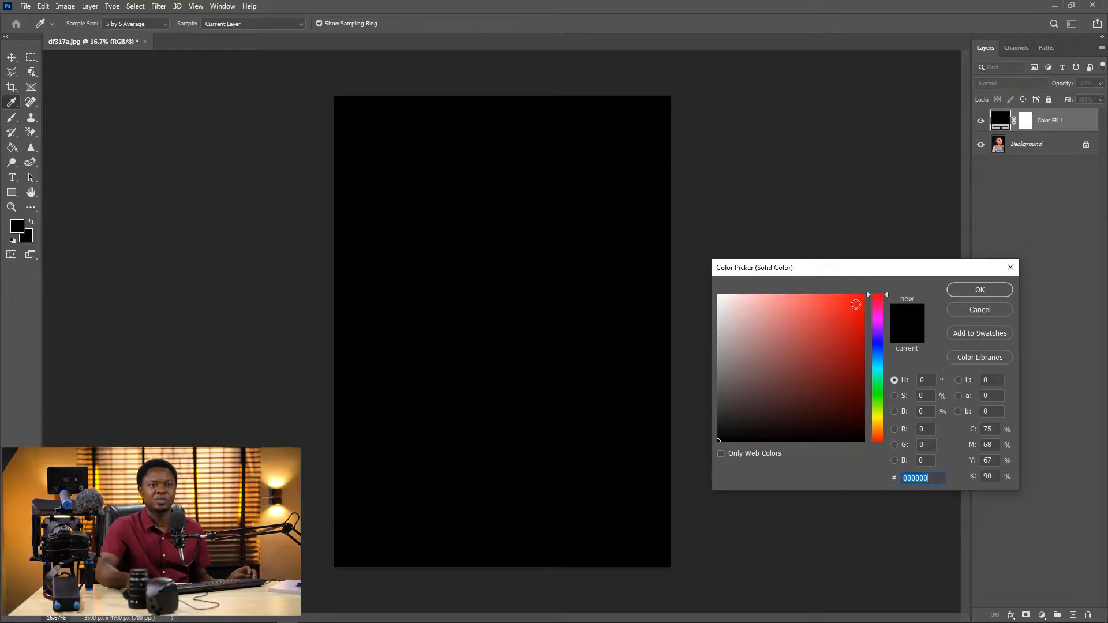
click(855, 304)
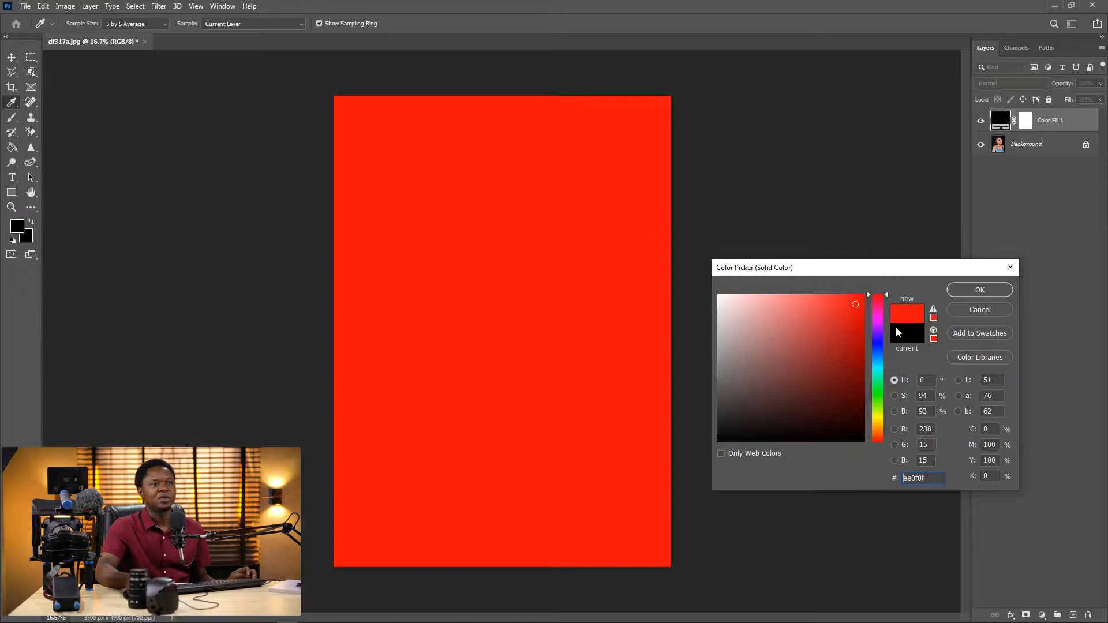
click(970, 289)
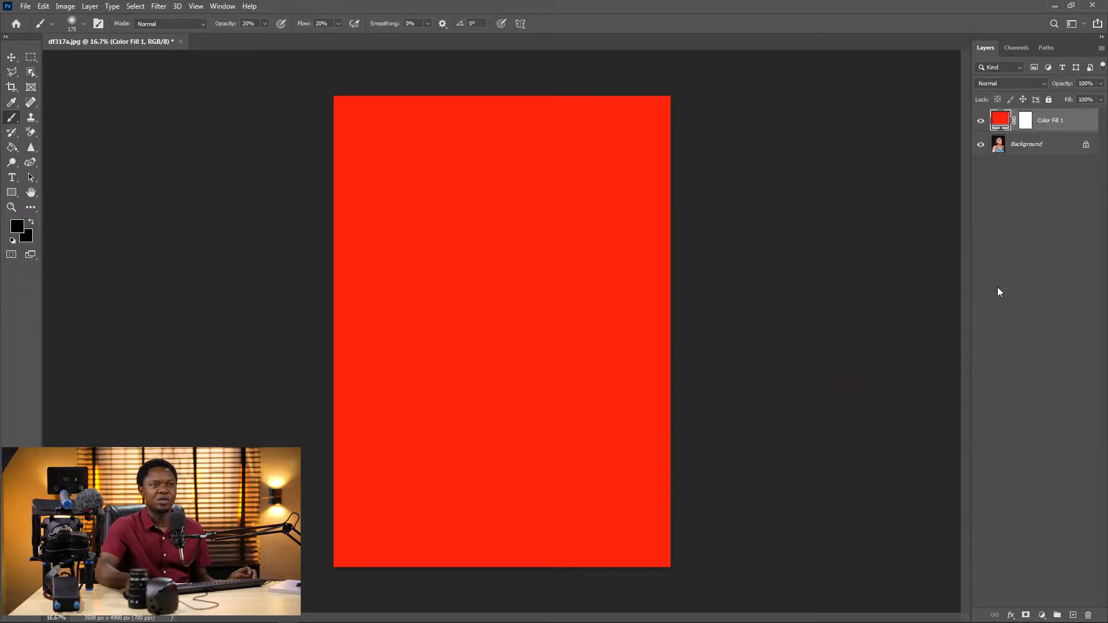
- Set the red fill layer's blend mode to Color and invert its layer mask to black
click(1006, 82)
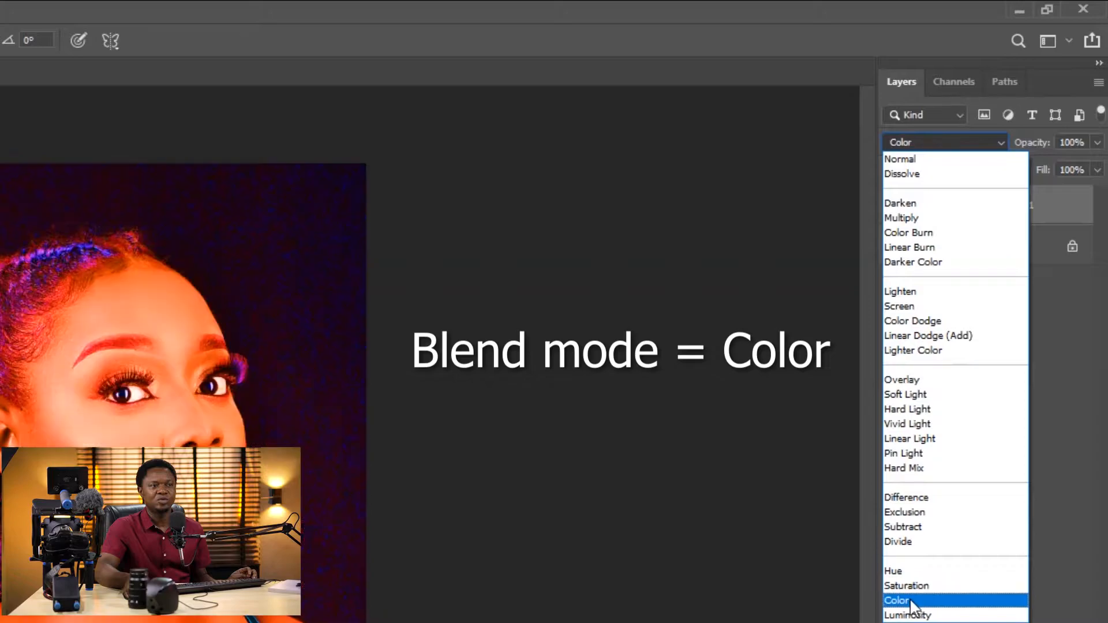
click(909, 602)
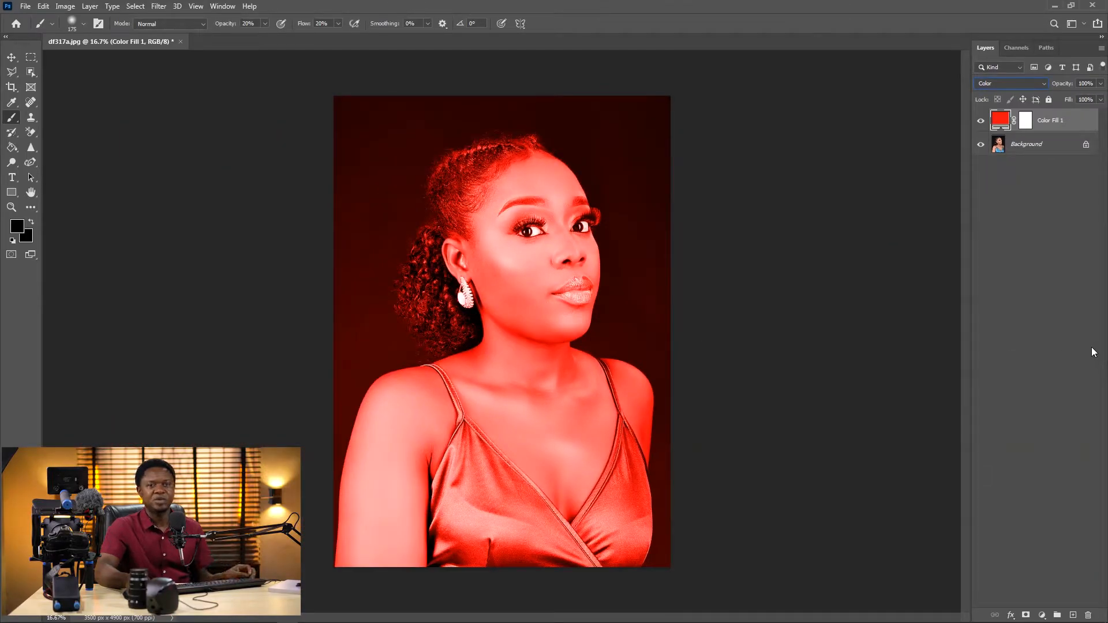
click(1024, 121)
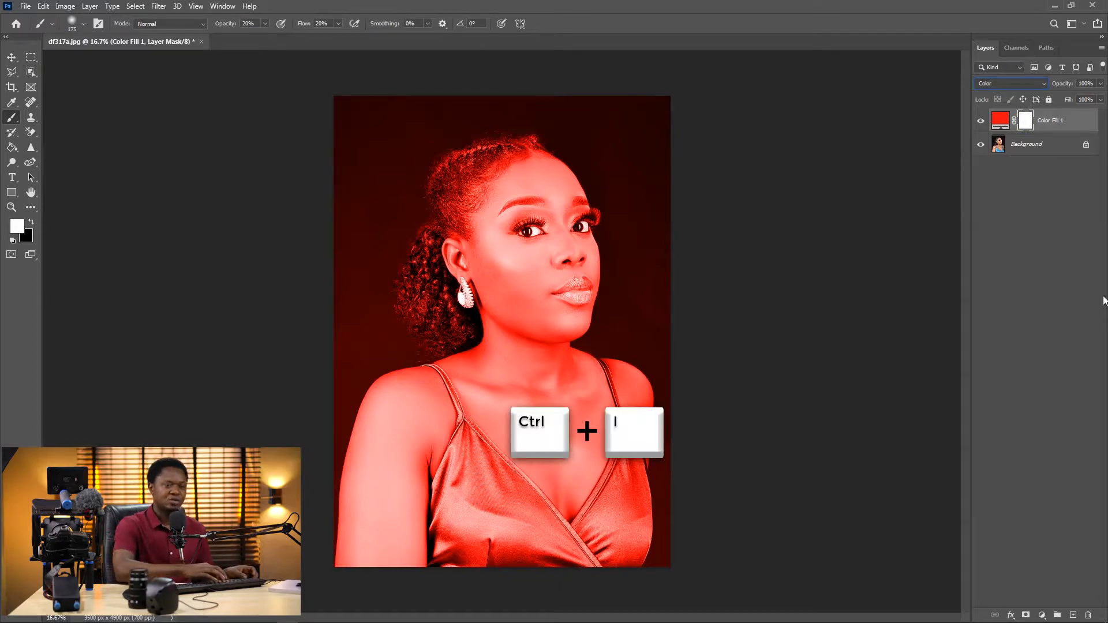
key(ctrl+i)
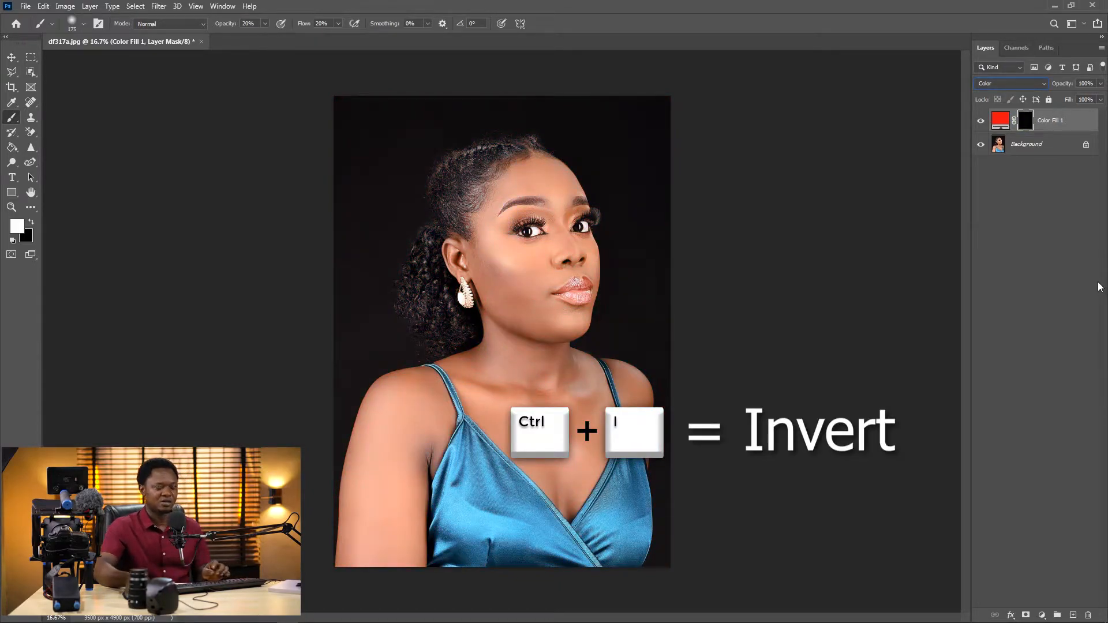
- Reduce the brush size to 150 and paint white on the fill mask over the hair at the crown
key(ctrl+plus)
key(ctrl+plus)
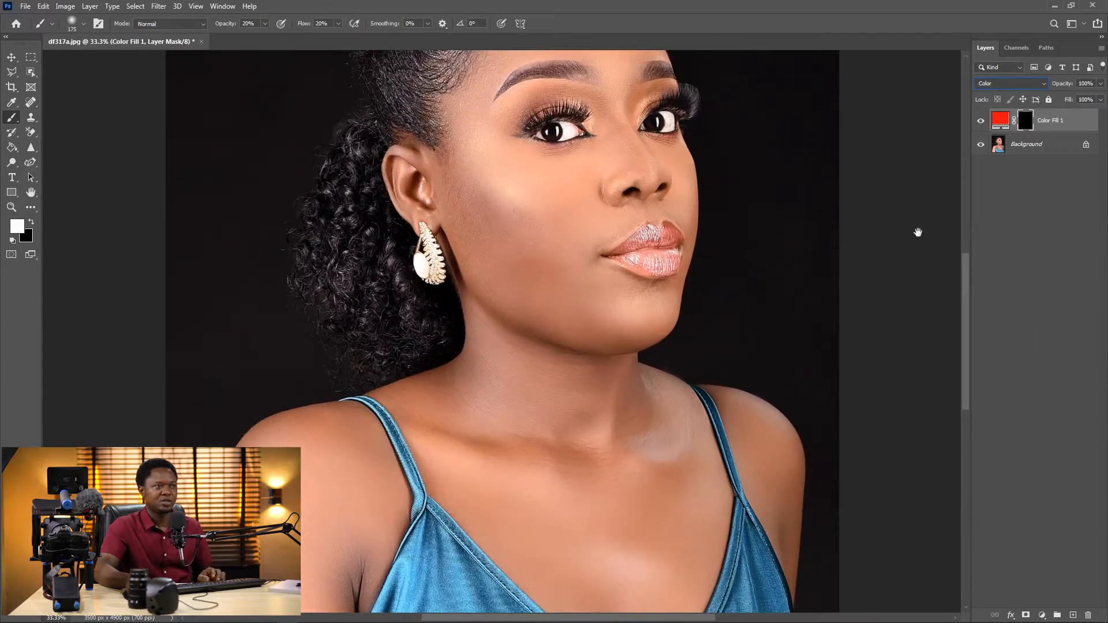
drag(704, 231, 646, 374)
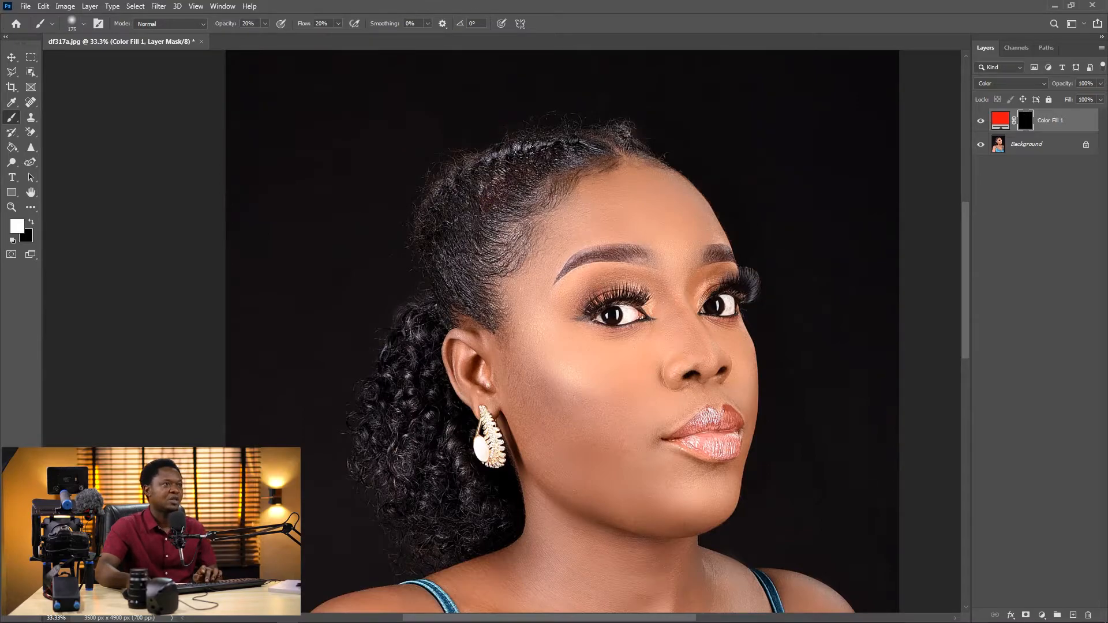
key(bracketleft)
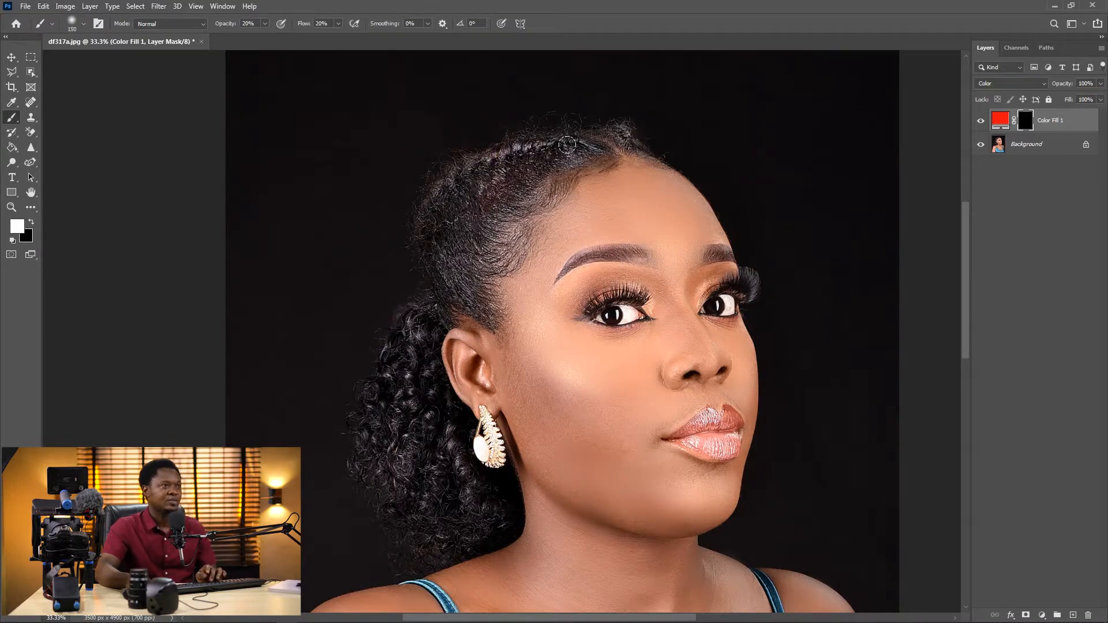
mouse_move(581, 148)
mouse_down()
mouse_move(492, 201)
mouse_move(456, 247)
mouse_move(468, 175)
mouse_move(461, 265)
mouse_move(469, 174)
mouse_move(498, 162)
mouse_up()
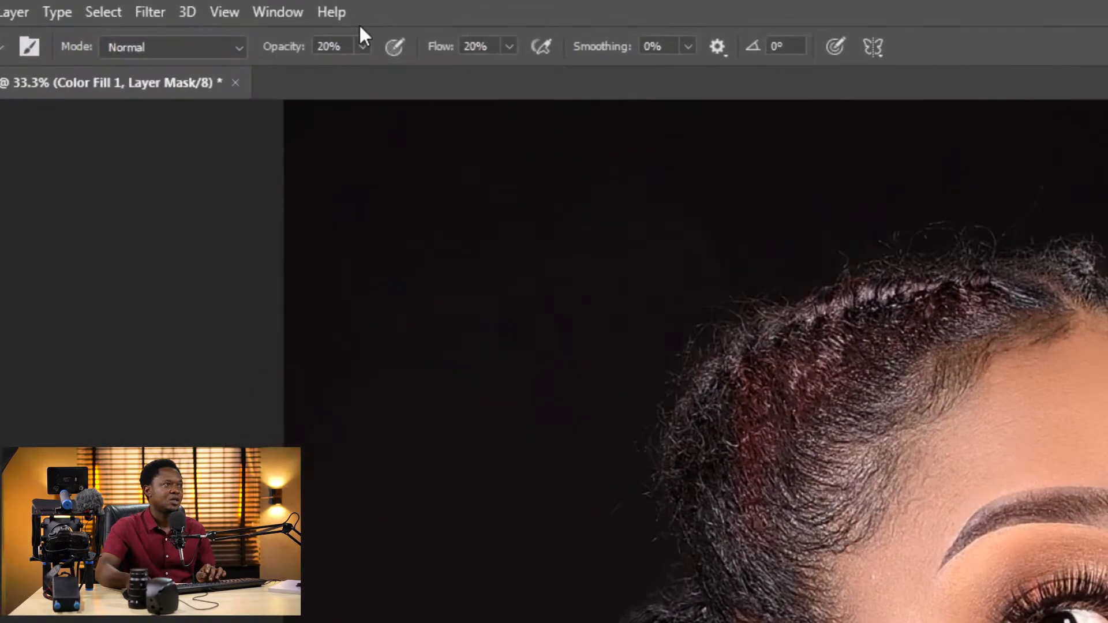
- Raise the brush opacity to 61% and the flow to 51%
click(265, 23)
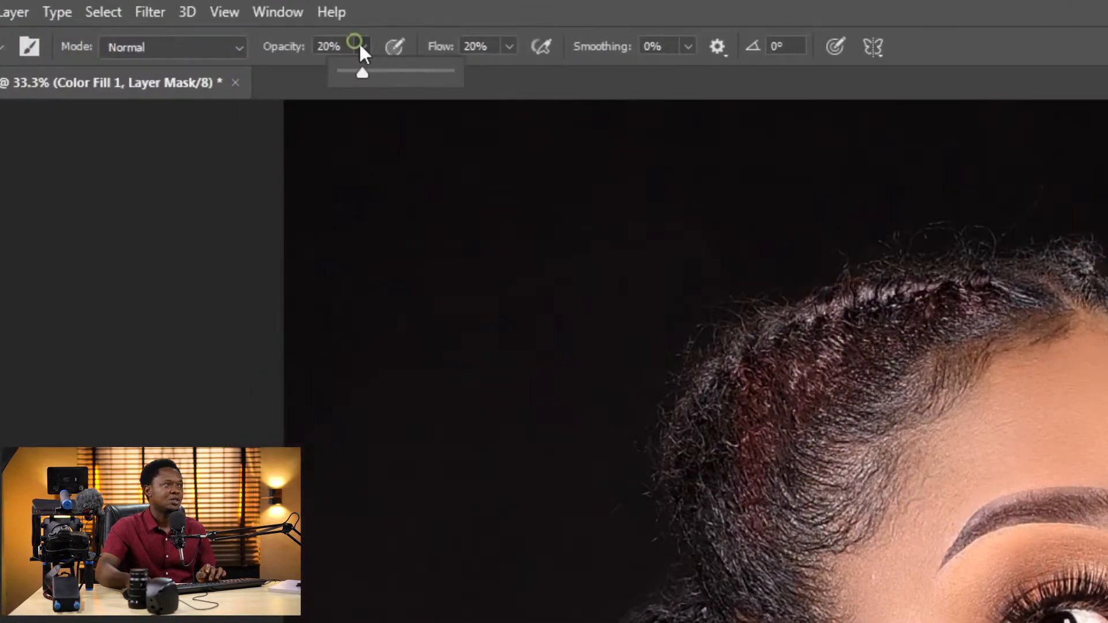
drag(265, 36, 276, 36)
drag(383, 73, 417, 79)
click(509, 46)
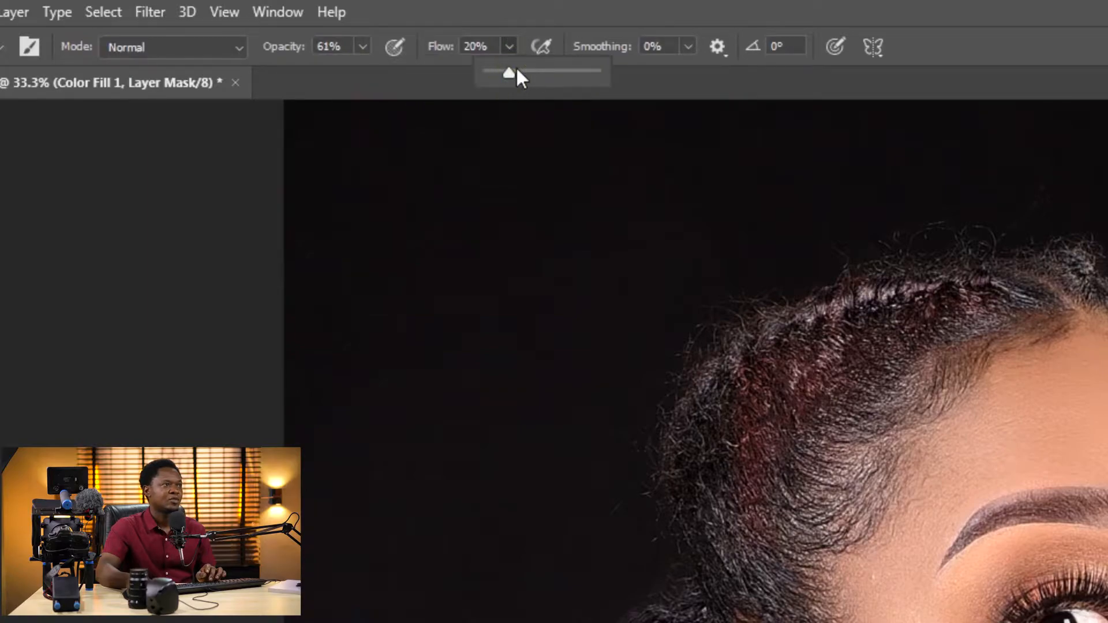
drag(510, 73, 543, 73)
- Paint white on the mask over the swept-back hair from the front hairline to behind the ear to reveal the red
mouse_move(862, 337)
mouse_down()
mouse_move(758, 455)
mouse_move(856, 336)
mouse_up()
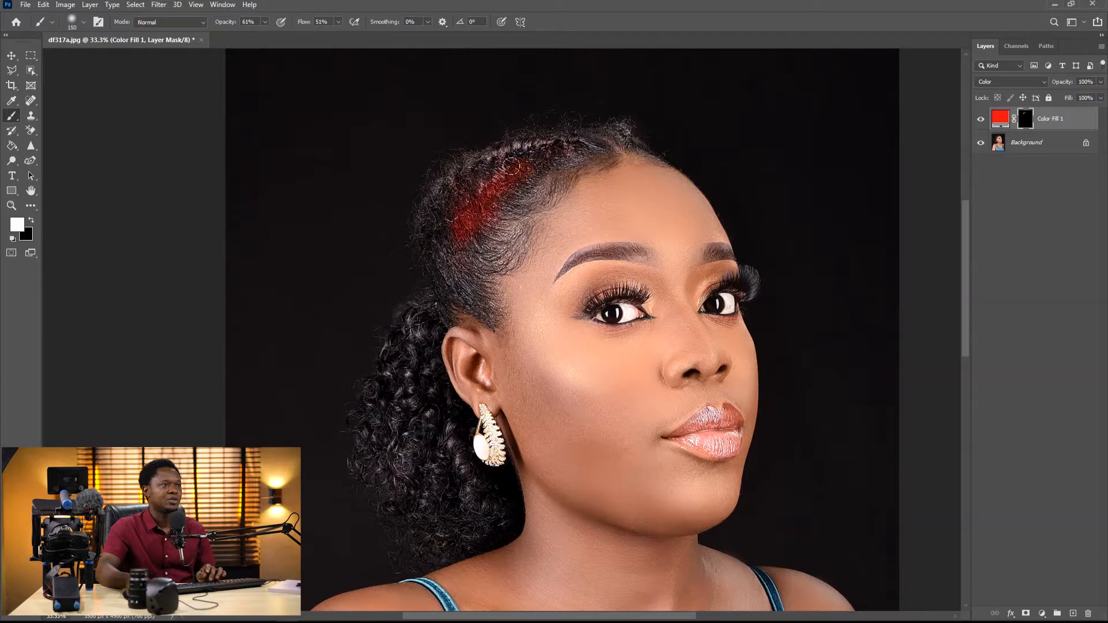
mouse_move(510, 167)
mouse_down()
mouse_move(481, 177)
mouse_move(545, 162)
mouse_move(513, 152)
mouse_move(521, 143)
mouse_move(432, 195)
mouse_move(416, 246)
mouse_move(435, 225)
mouse_move(467, 298)
mouse_up()
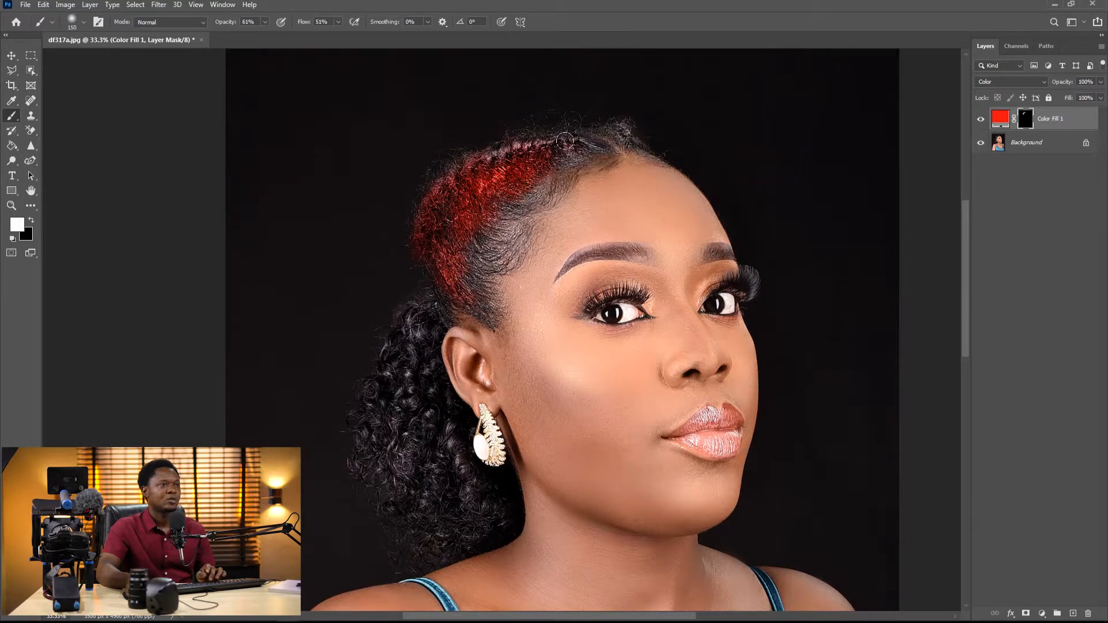
mouse_move(565, 141)
mouse_down()
mouse_move(506, 145)
mouse_move(452, 197)
mouse_move(549, 176)
mouse_move(589, 141)
mouse_move(621, 134)
mouse_up()
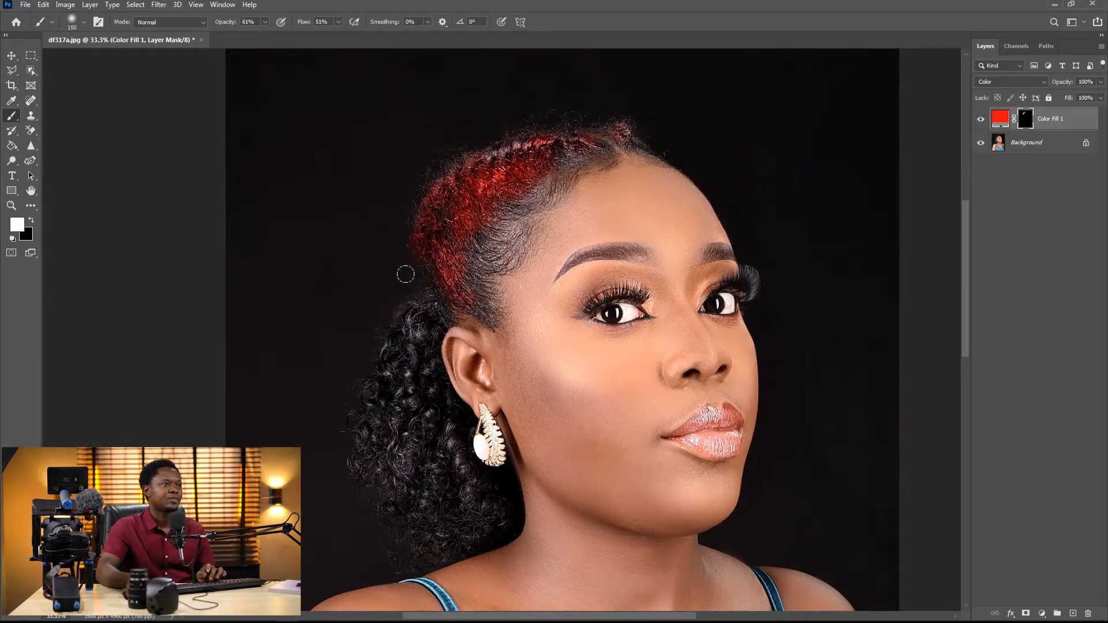
- Paint white on the mask over the curly ponytail down to its lower edge, adjusting the brush size while covering the curls
mouse_move(406, 274)
mouse_down()
mouse_move(430, 295)
mouse_move(425, 315)
mouse_move(379, 382)
mouse_move(405, 337)
mouse_up()
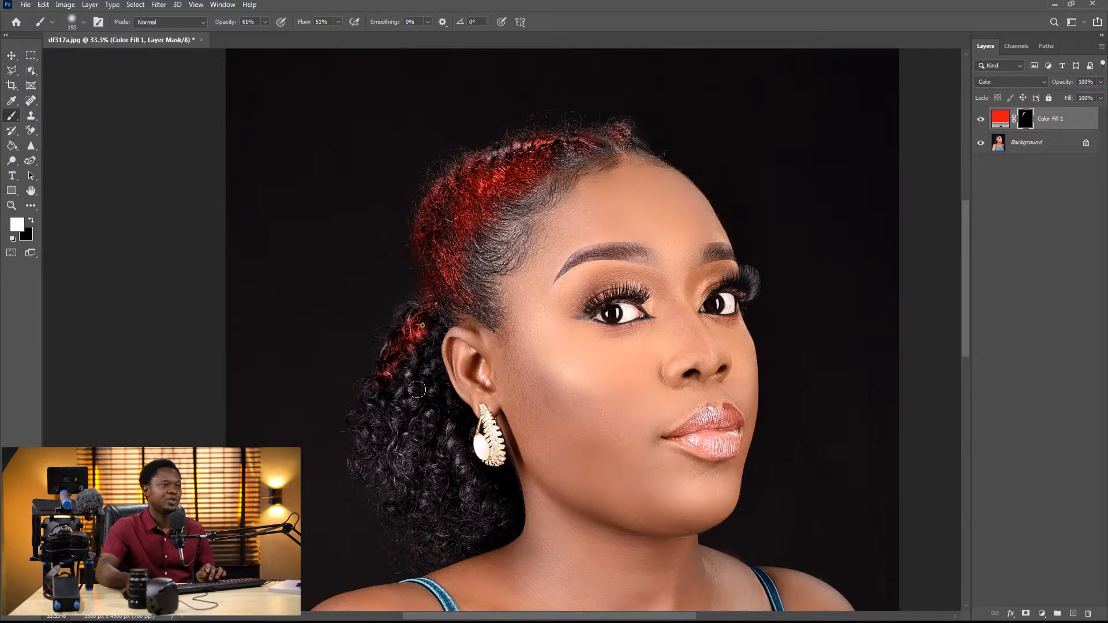
mouse_move(416, 389)
mouse_down()
mouse_move(473, 482)
mouse_move(461, 508)
mouse_move(437, 463)
mouse_move(474, 508)
mouse_move(421, 462)
mouse_move(431, 476)
mouse_move(412, 426)
mouse_move(384, 462)
mouse_up()
key(bracketright)
key(bracketright)
key(bracketright)
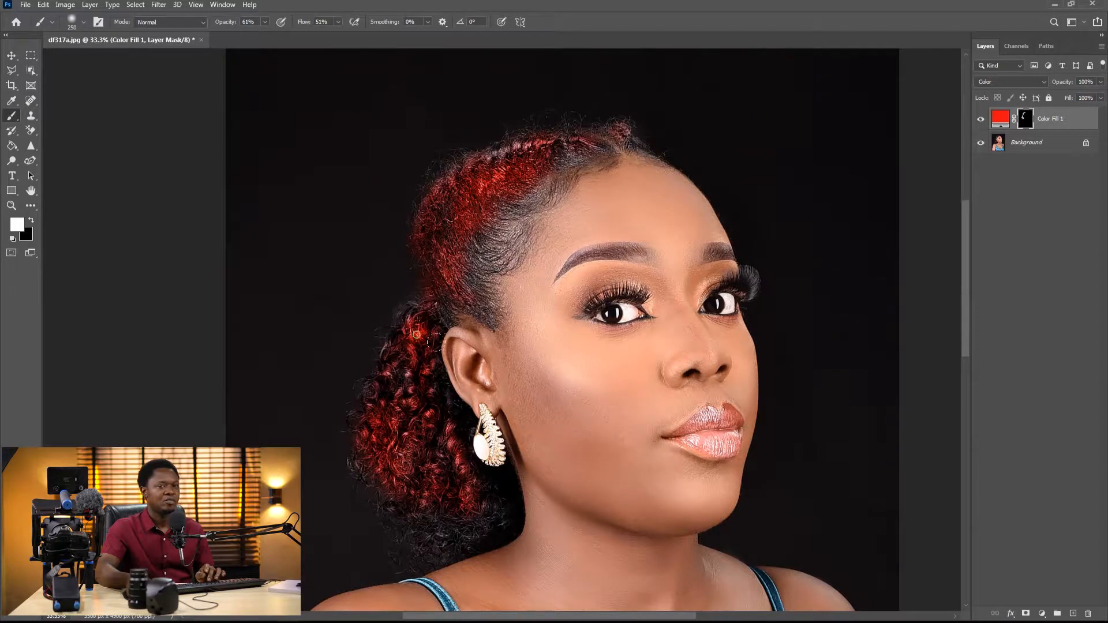
key(bracketleft)
key(bracketleft)
key(bracketleft)
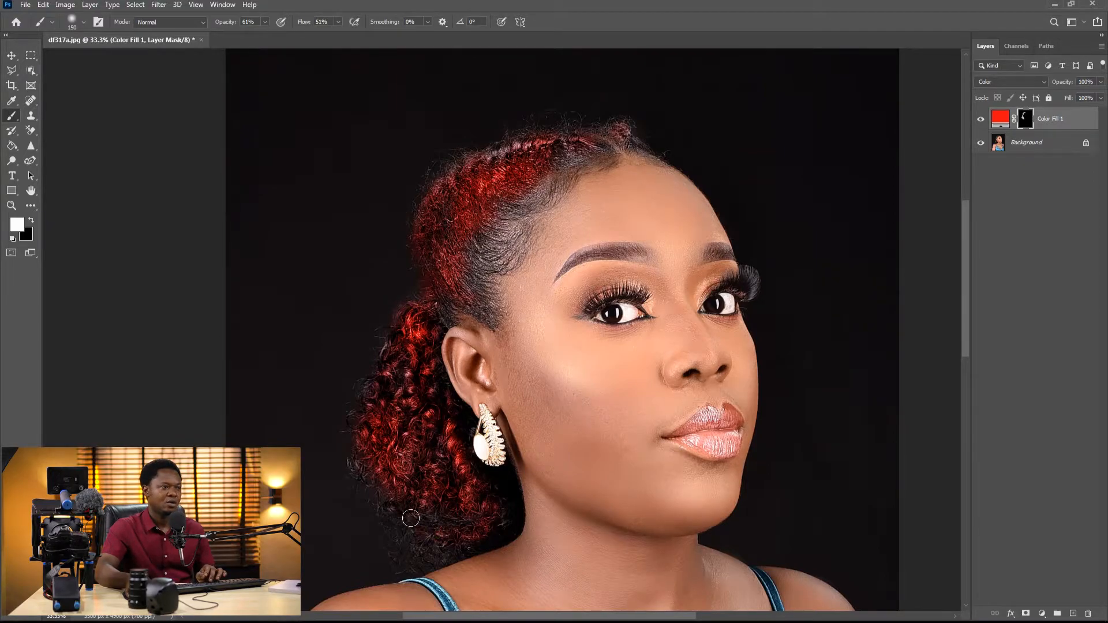
mouse_move(494, 513)
mouse_down()
mouse_move(402, 528)
mouse_move(395, 512)
mouse_move(408, 530)
mouse_move(389, 502)
mouse_up()
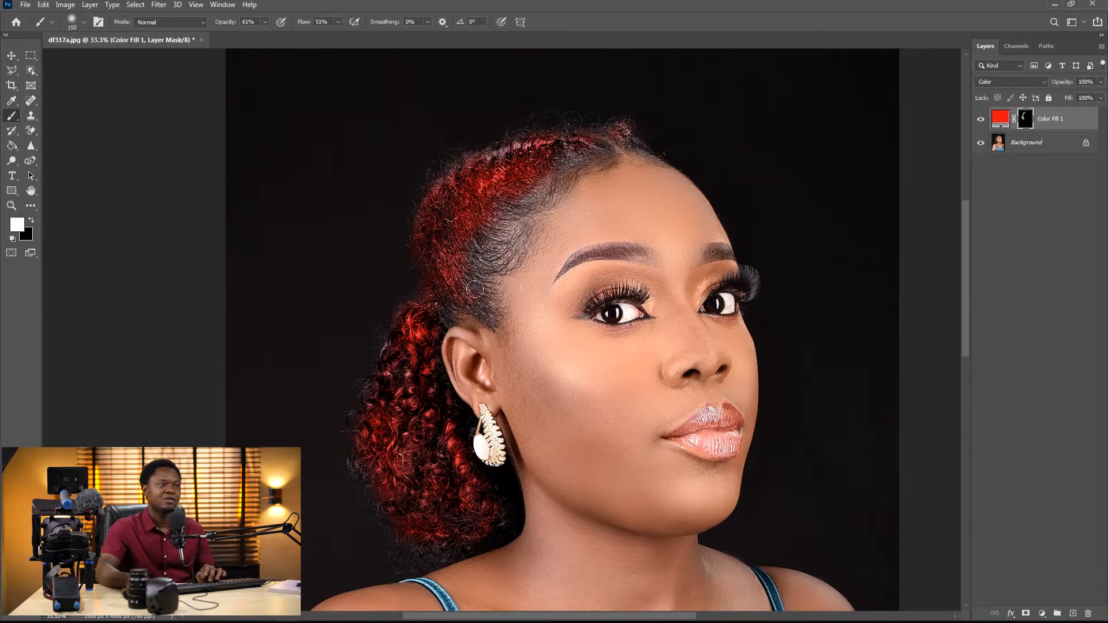
- Touch up the red on the mask above the ear, along the braided hairline and at the ponytail's outer edge
mouse_move(442, 309)
mouse_down()
mouse_move(441, 320)
mouse_move(465, 284)
mouse_move(473, 237)
mouse_up()
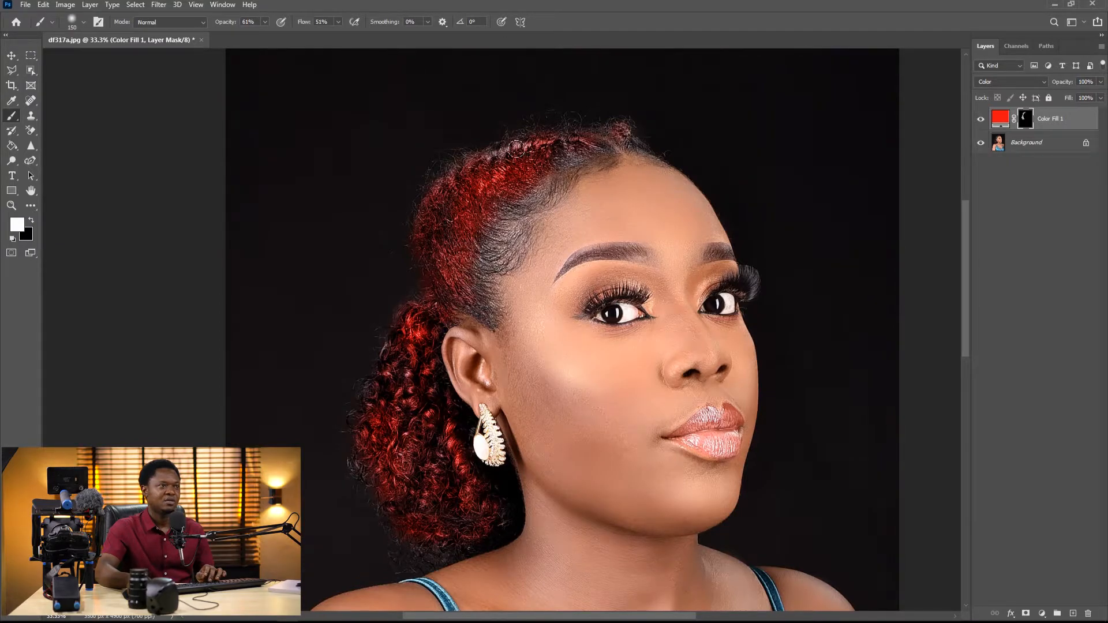
drag(491, 155, 591, 150)
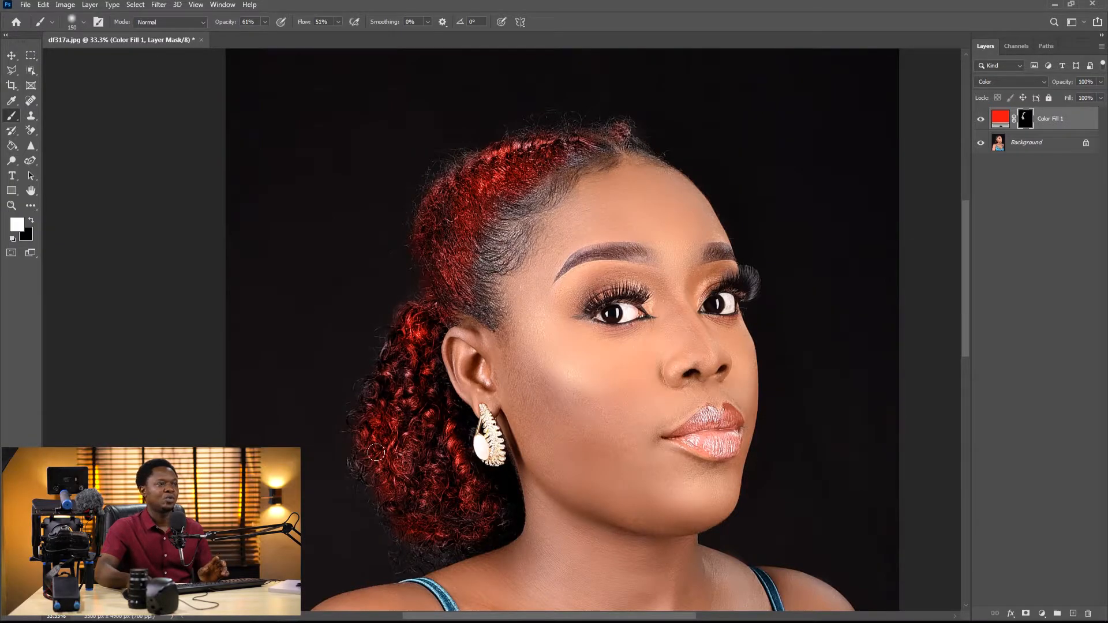
click(373, 501)
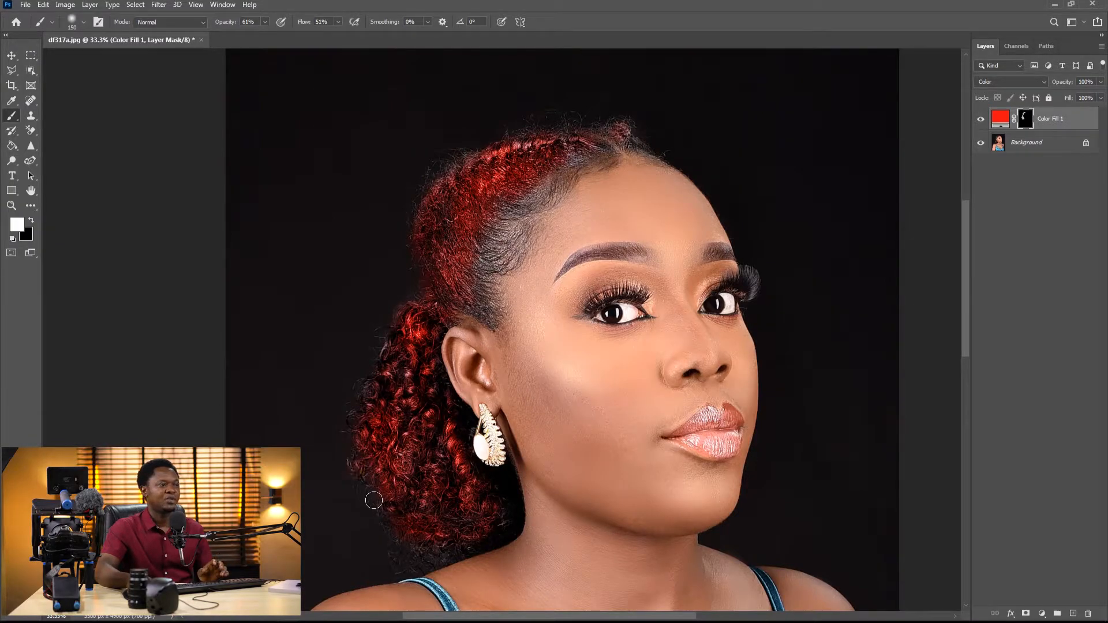
click(369, 388)
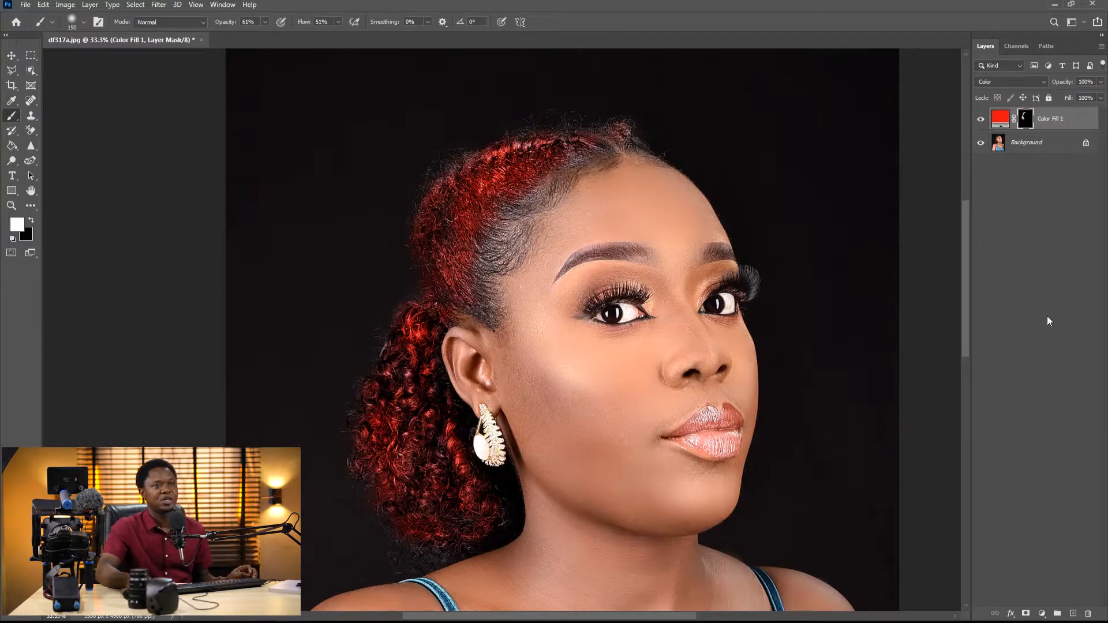
- Split the red fill layer's Blend If dark slider for the Underlying Layer to 50 / 120 and apply the layer style
click(1087, 123)
double_click(1087, 124)
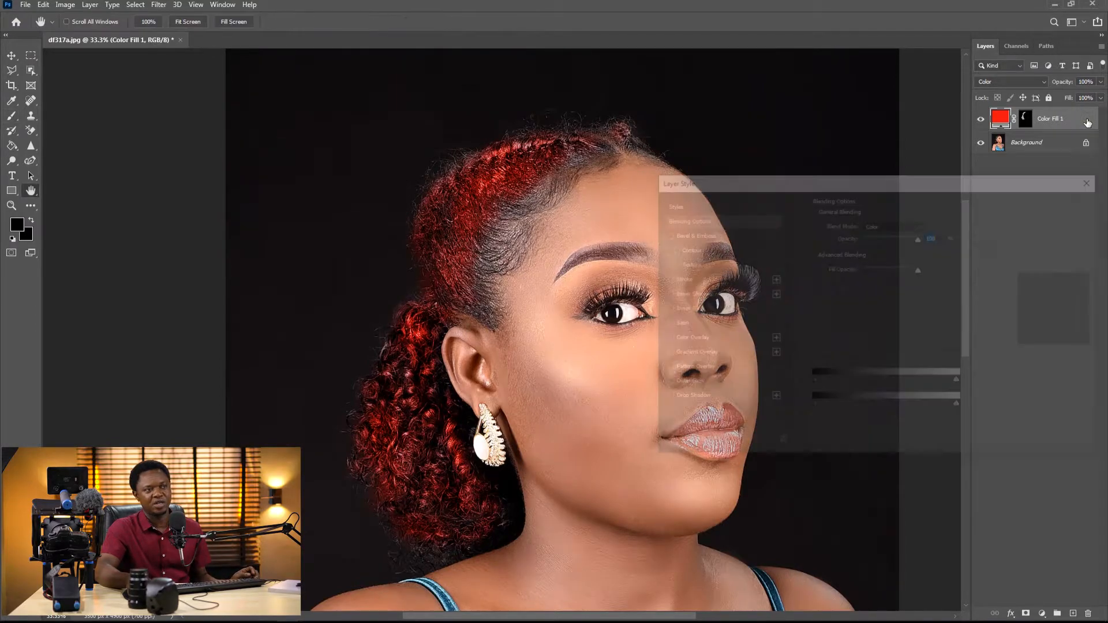
drag(888, 185, 839, 180)
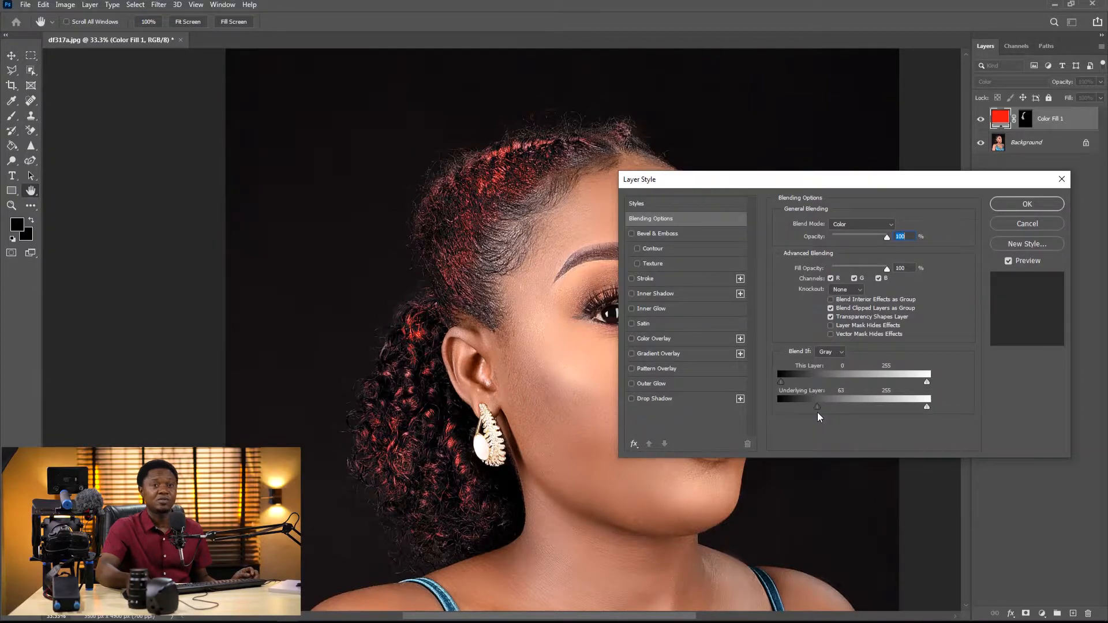
drag(817, 412, 813, 413)
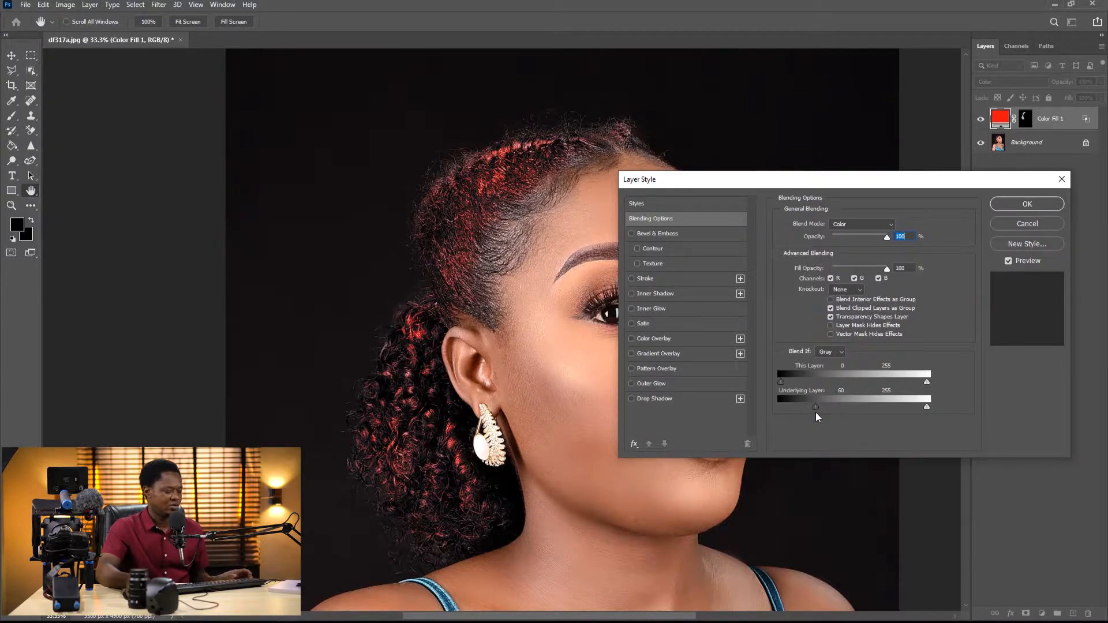
key(alt)
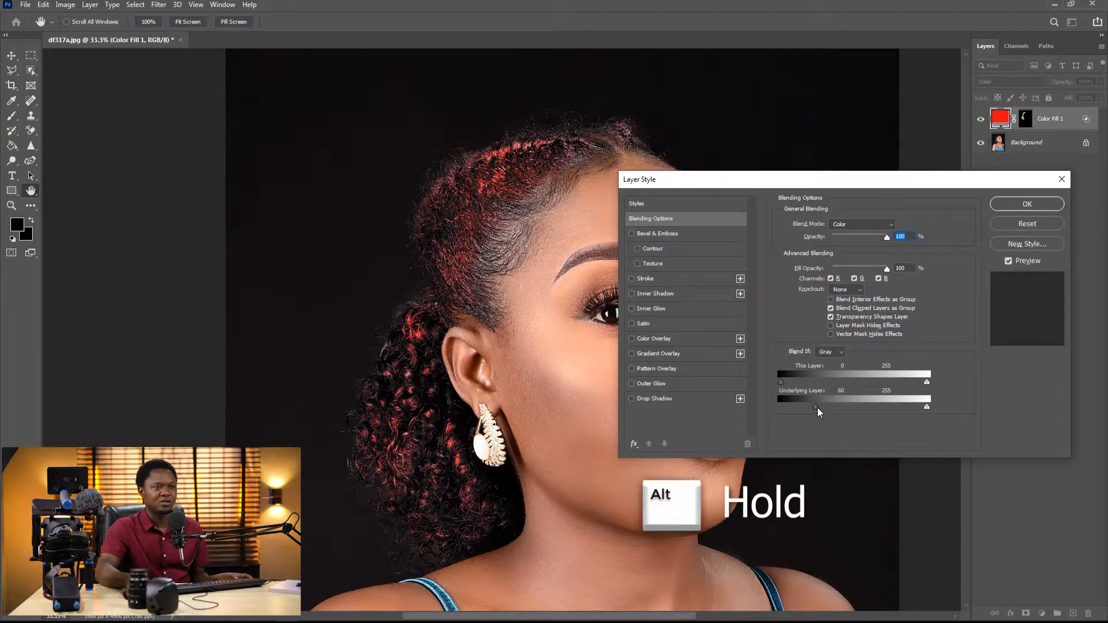
drag(818, 407, 827, 410)
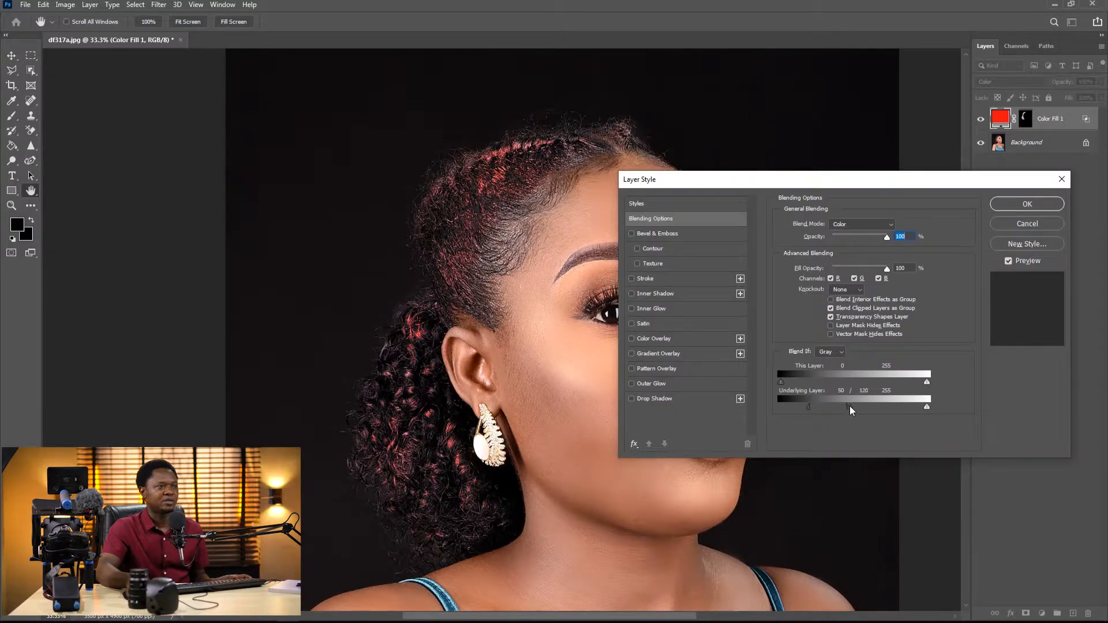
click(1017, 205)
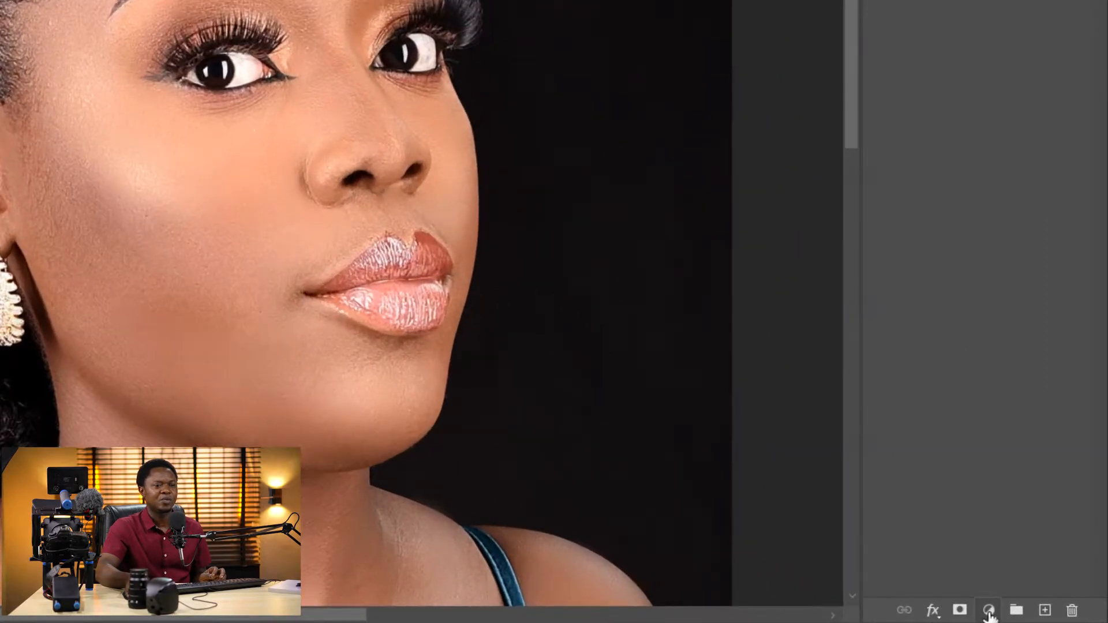
- Add a second Solid Color fill layer in red eb1212 above the first red fill layer
click(1041, 611)
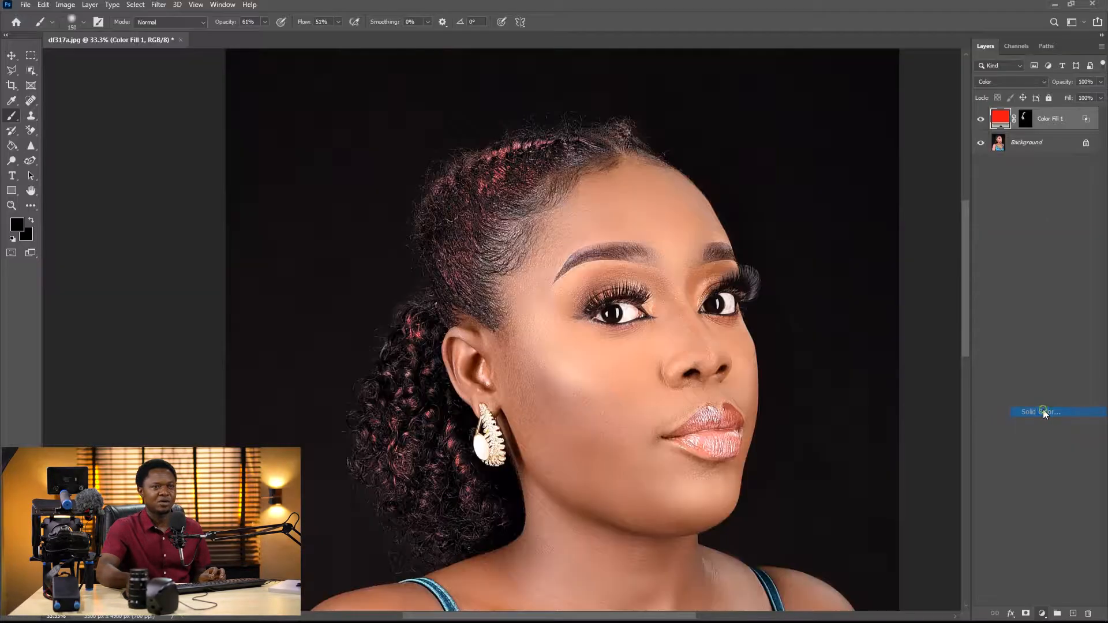
click(991, 247)
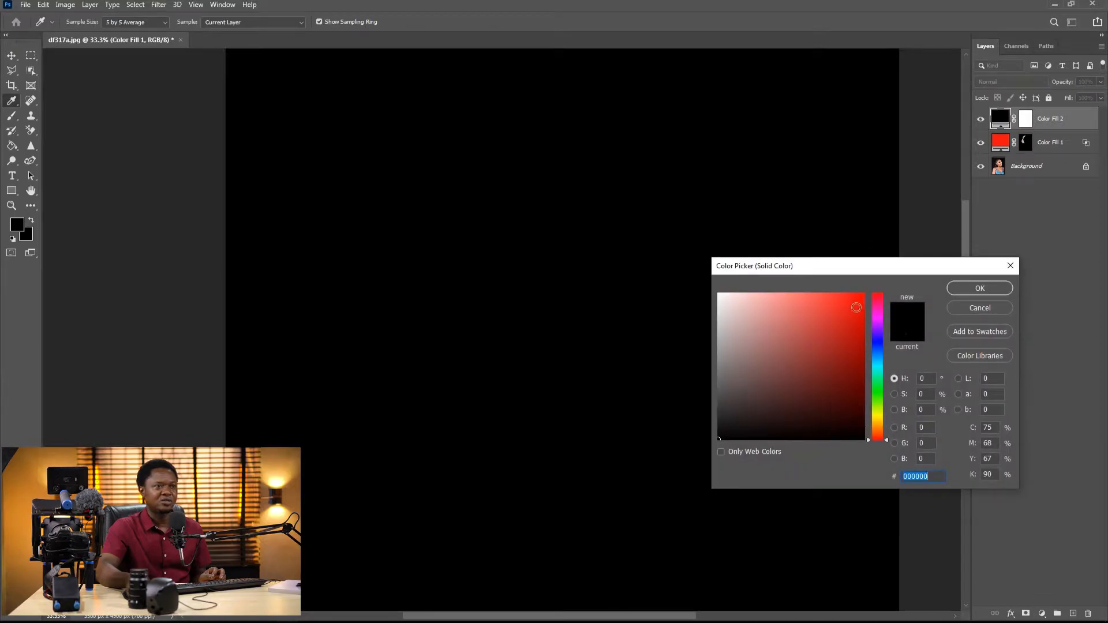
click(854, 305)
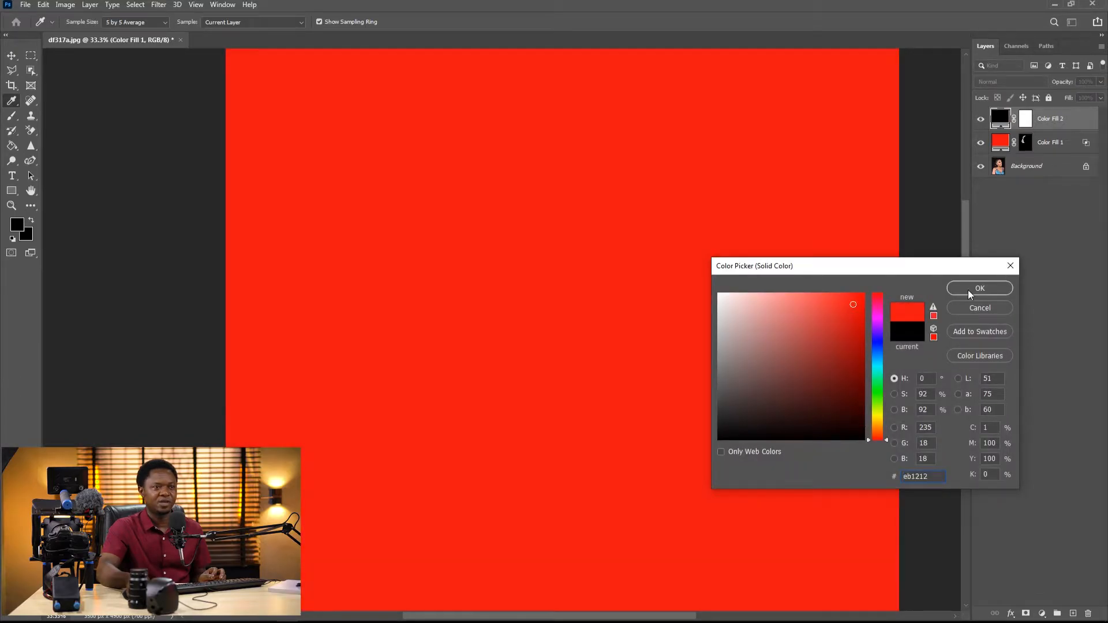
click(967, 290)
key(b)
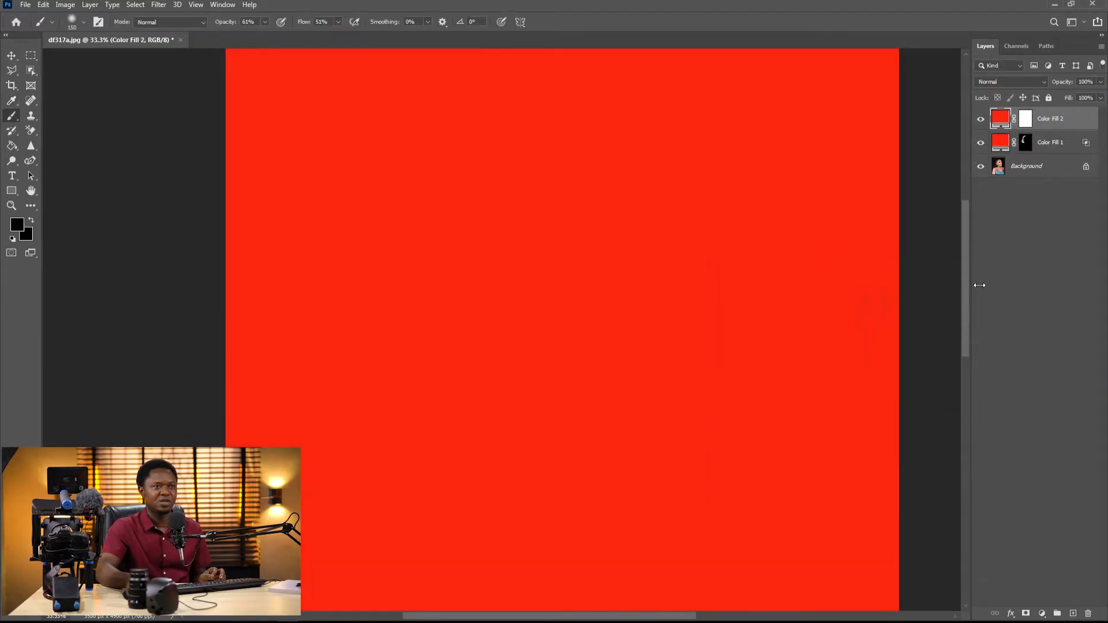
- Set the new fill layer's blend mode to Color and invert its layer mask to black
click(1008, 85)
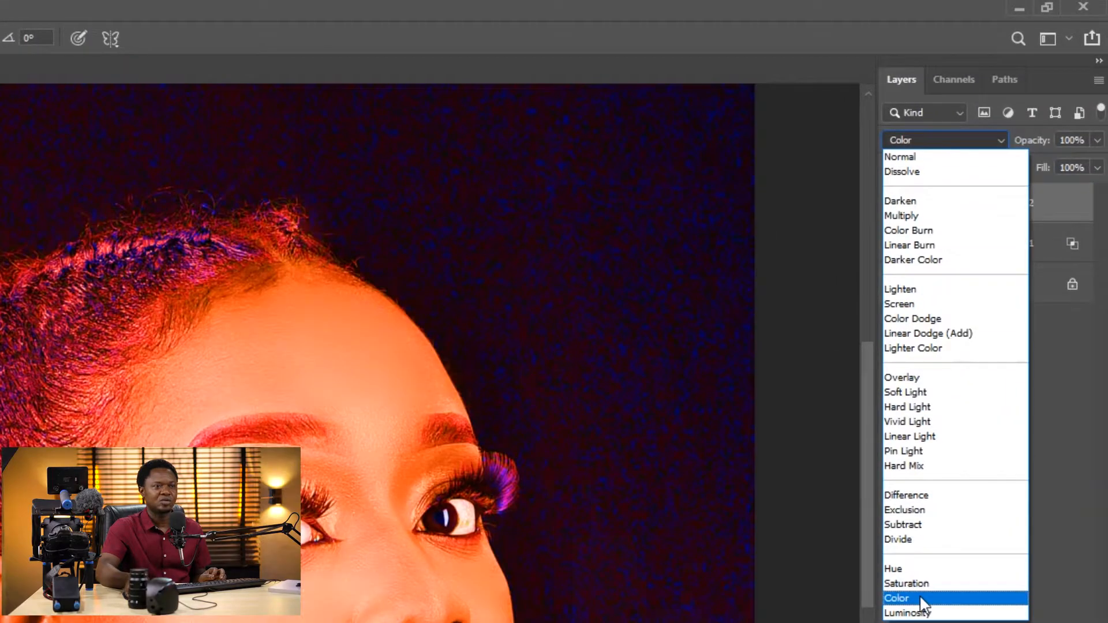
click(920, 599)
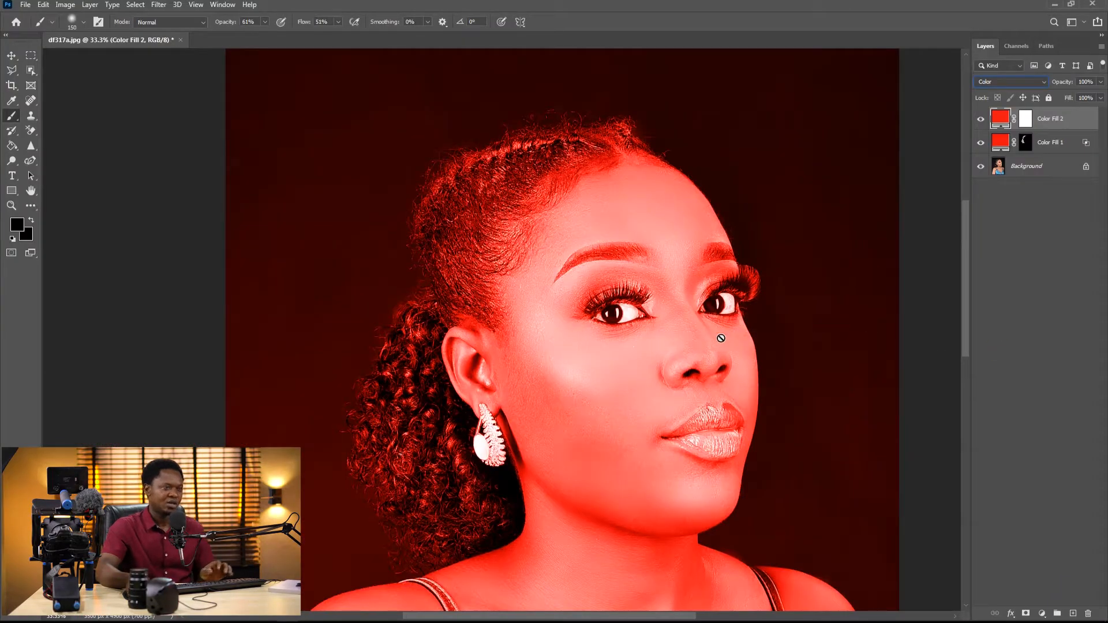
click(1025, 118)
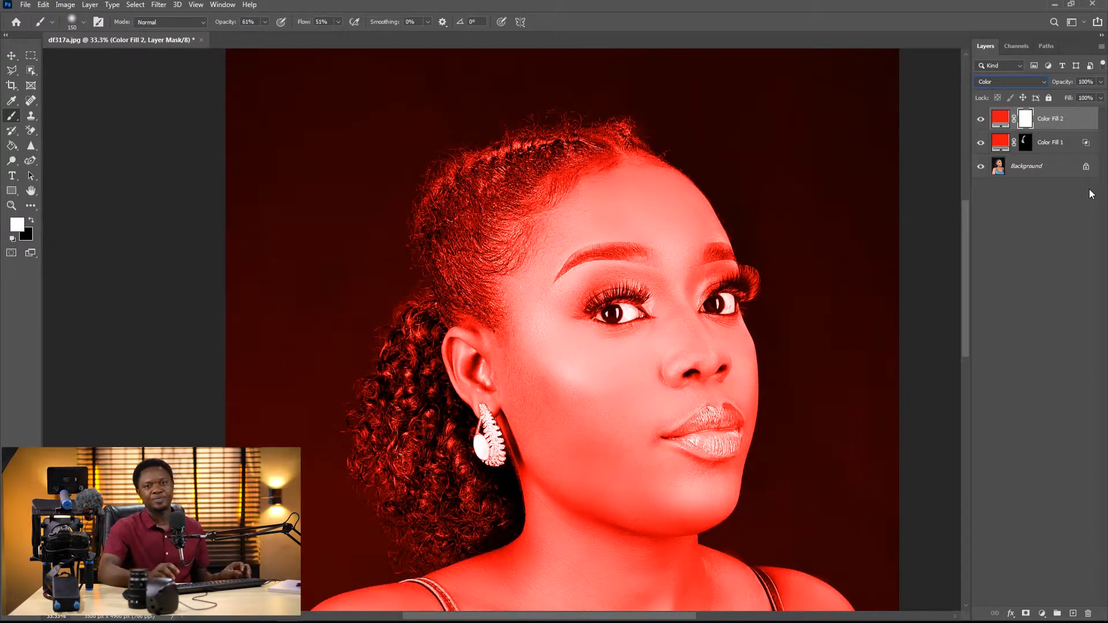
key(ctrl+i)
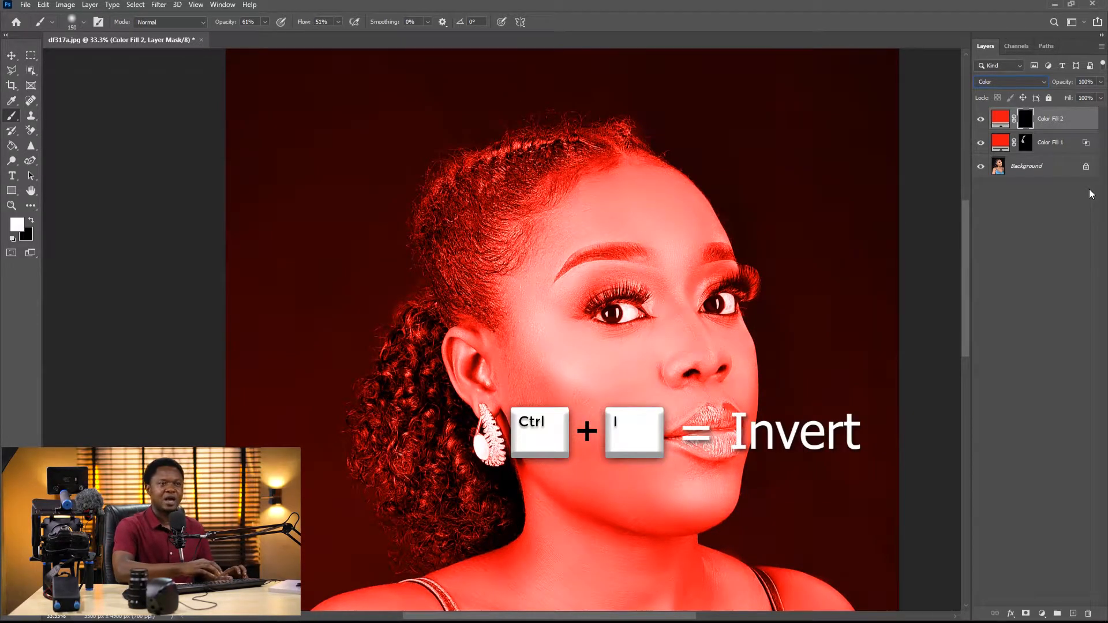
- Set the brush opacity and flow to 20% for soft mask painting around the hairline
key(ctrl+plus)
key(ctrl+plus)
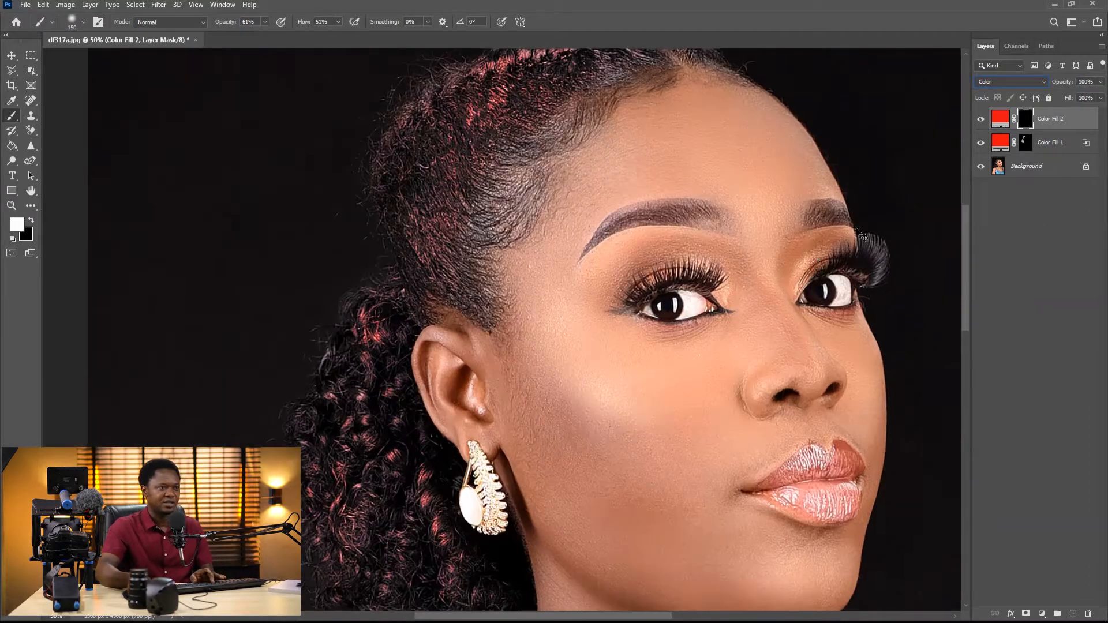
drag(747, 252, 600, 423)
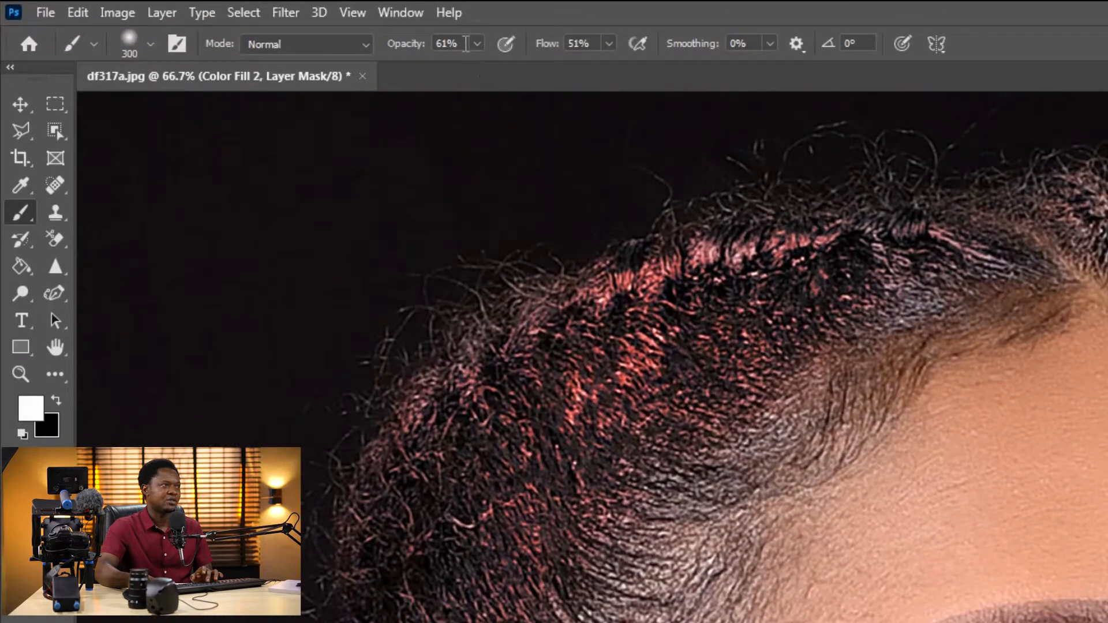
click(257, 22)
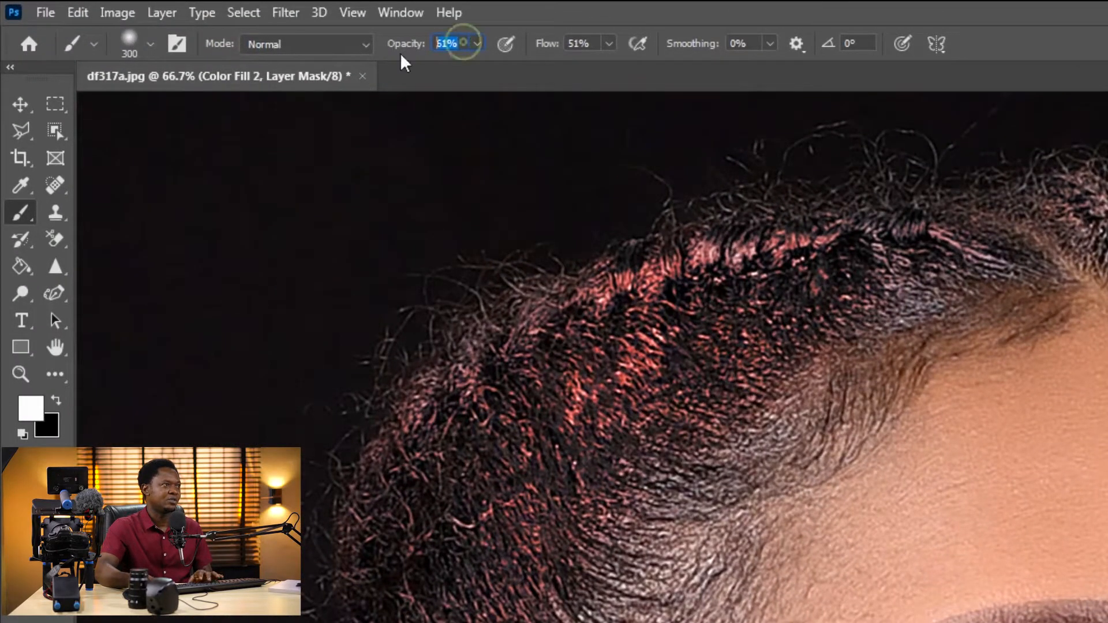
text(20)
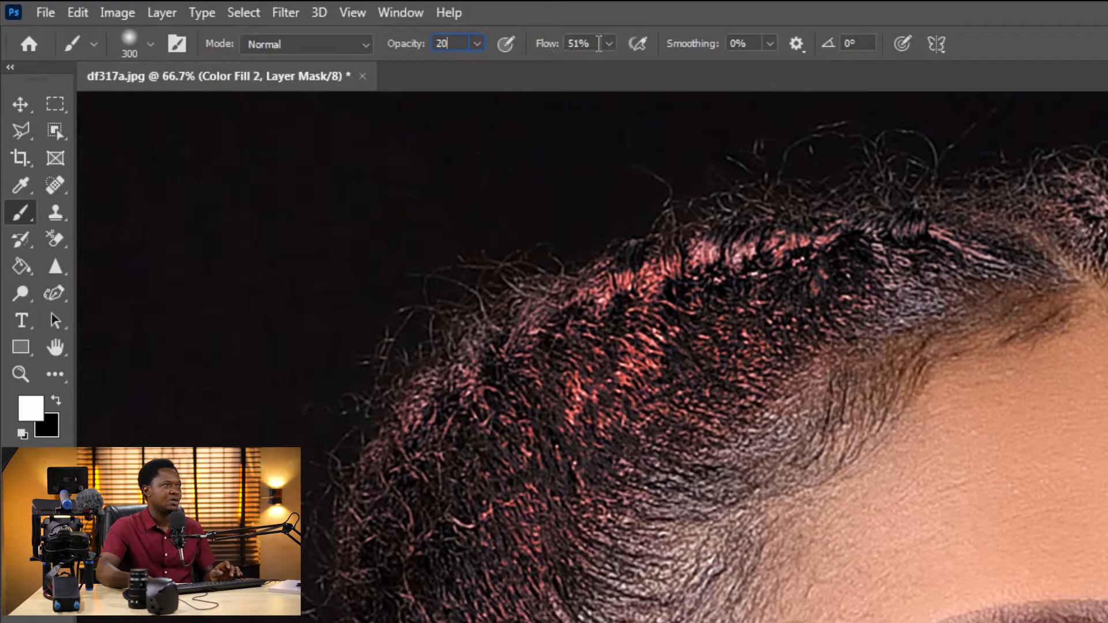
click(599, 44)
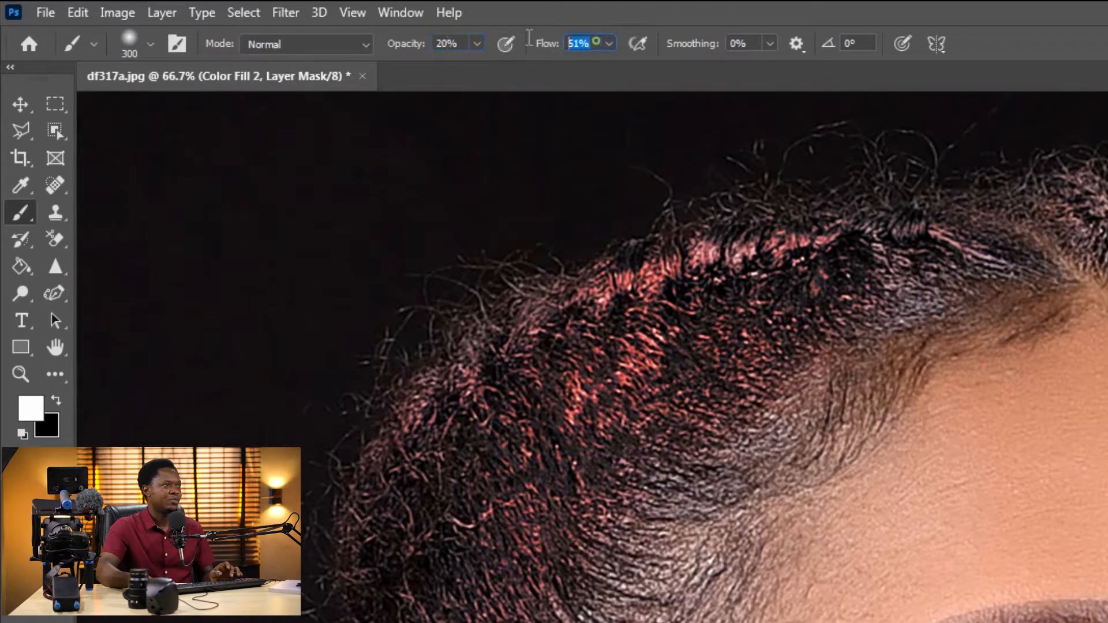
text(20)
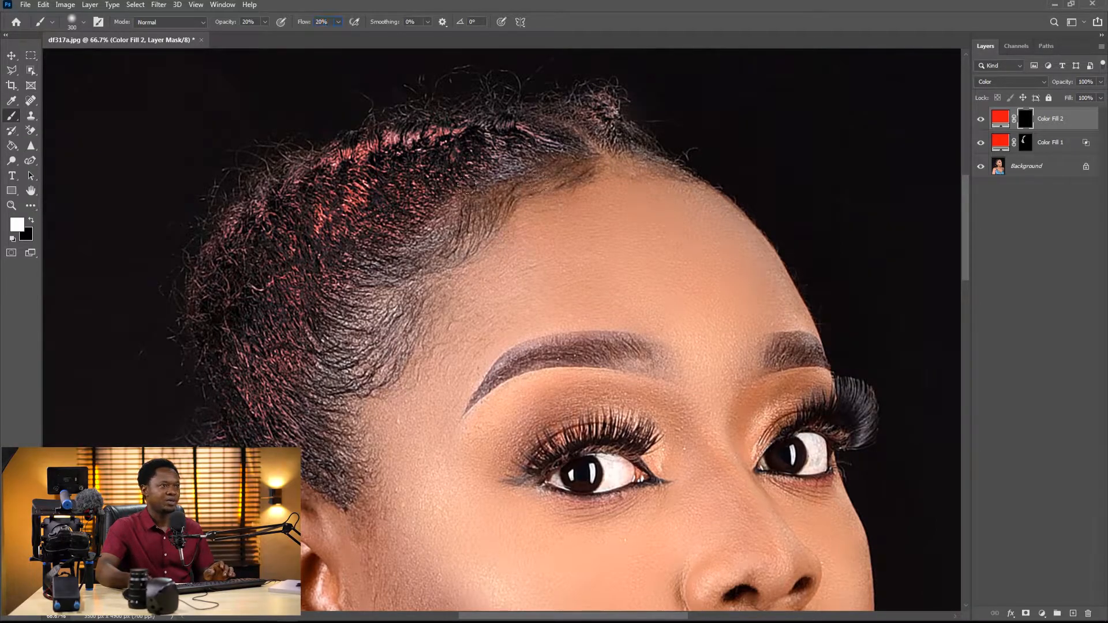
- Paint white on the new fill layer's mask along the forehead hairline and down the temple in front of the ear
drag(492, 365, 540, 288)
key(ctrl+minus)
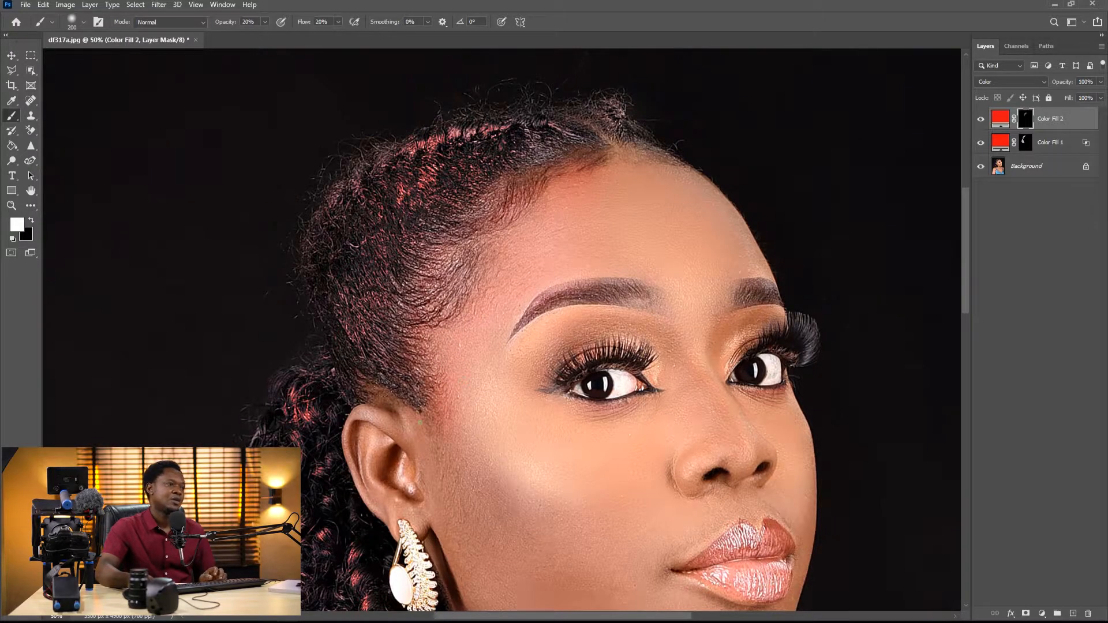
key(bracketleft)
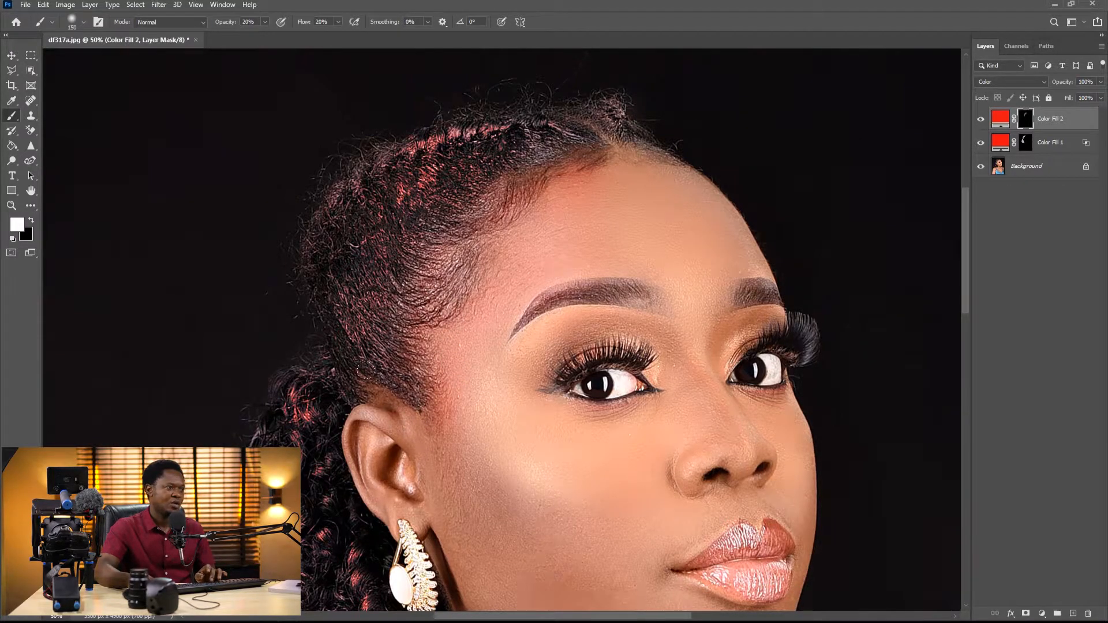
key(bracketleft)
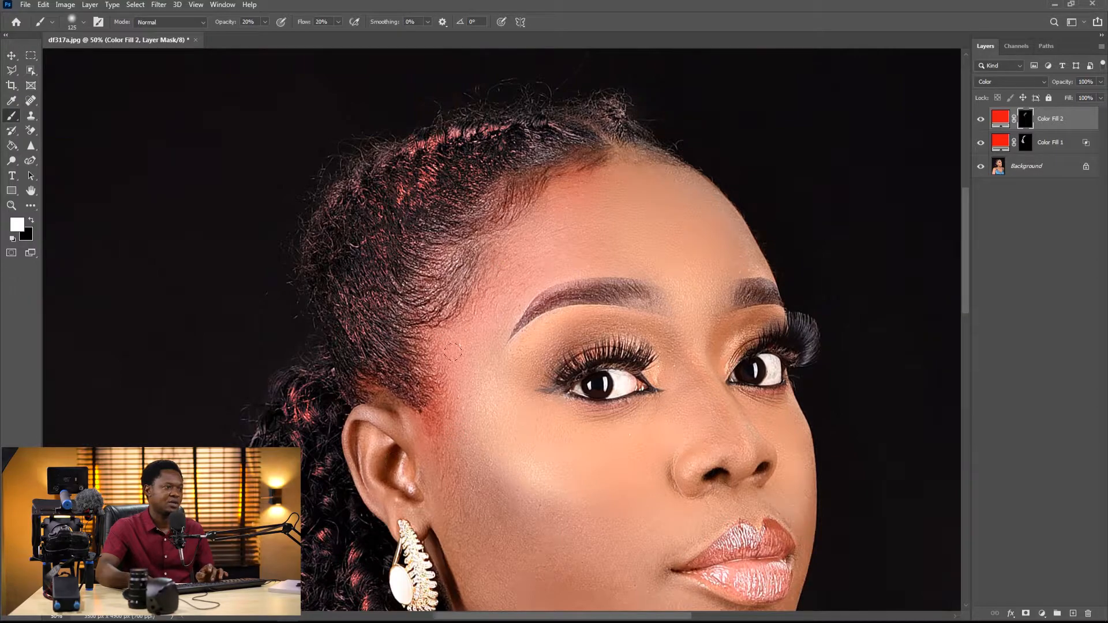
- Enlarge the brush and paint red over the cheek and along the jawline to the chin on the mask
key(bracketright)
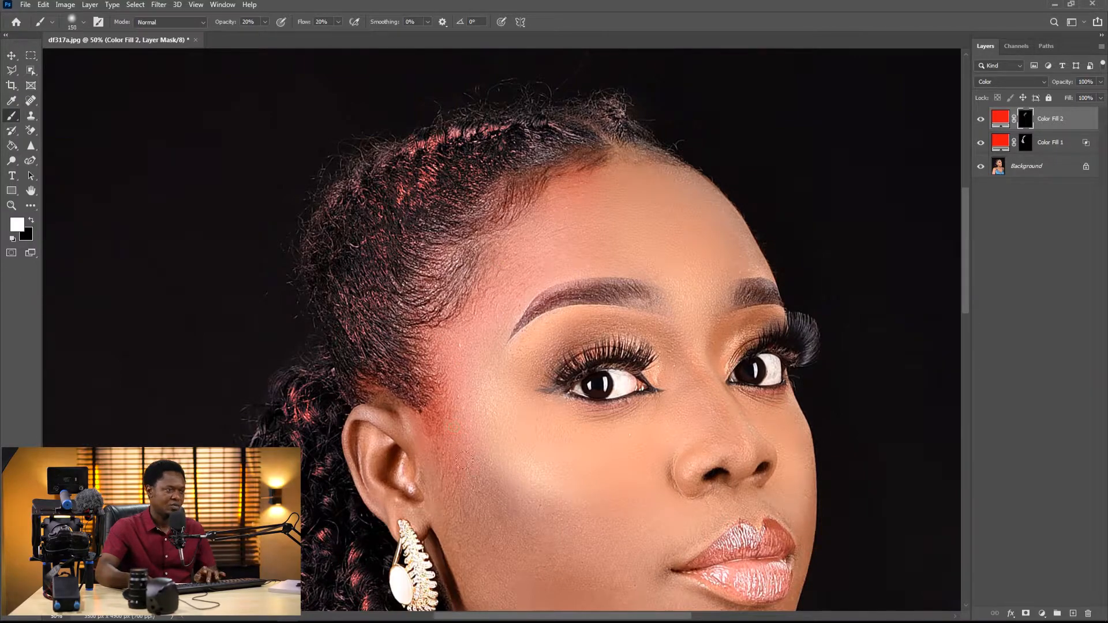
scroll(507, 514, down, 5)
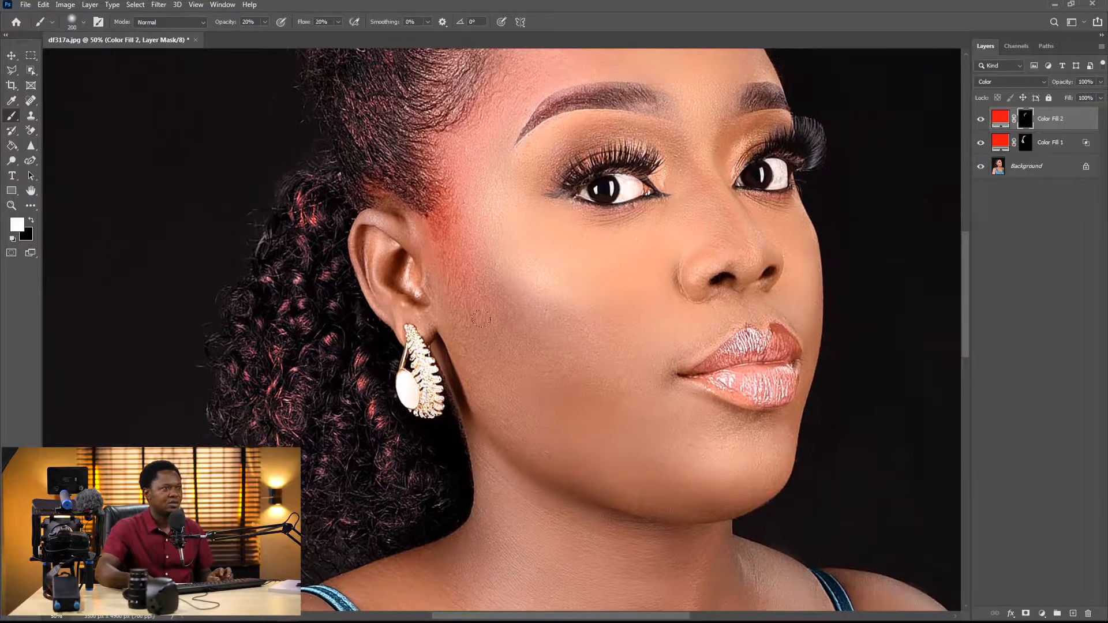
mouse_move(460, 312)
mouse_down()
mouse_move(550, 462)
mouse_move(534, 407)
mouse_move(552, 461)
mouse_move(558, 447)
mouse_move(443, 315)
mouse_up()
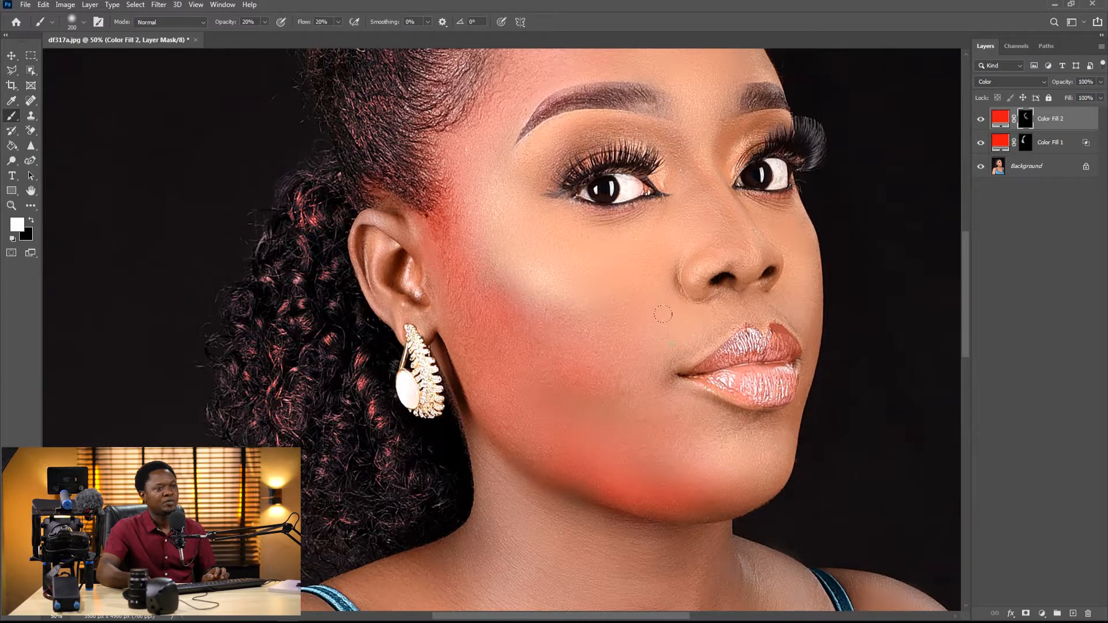
- Reduce the brush to 90 and paint red onto the near mouth corner, upper lip and lower lip edge
drag(627, 390, 559, 403)
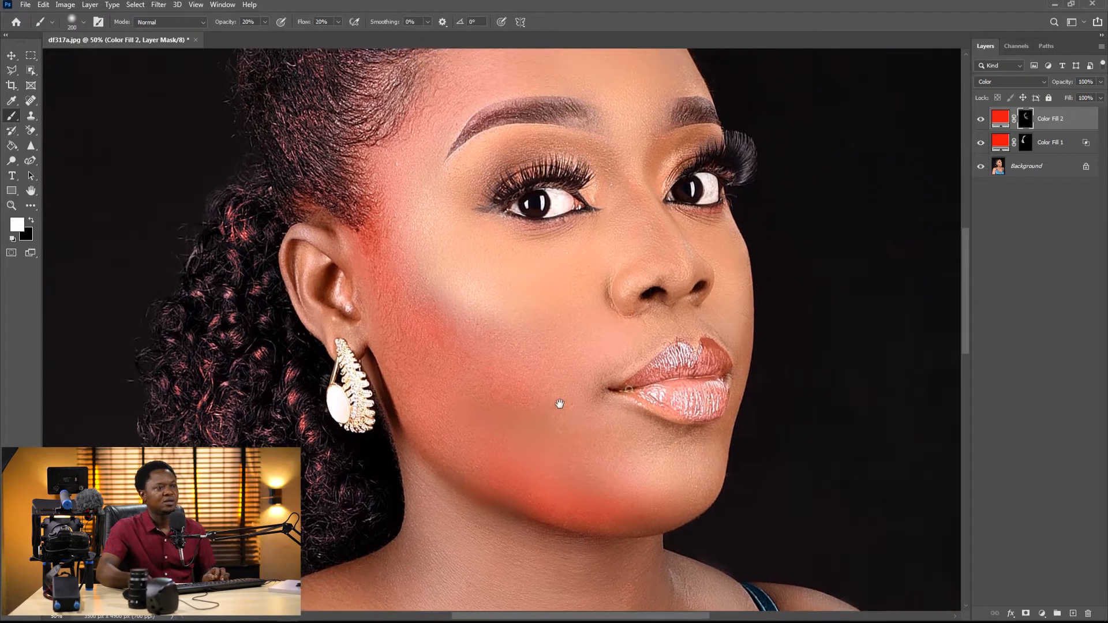
key(bracketleft)
key(bracketleft)
key(bracketleft)
key(bracketleft)
key(bracketleft)
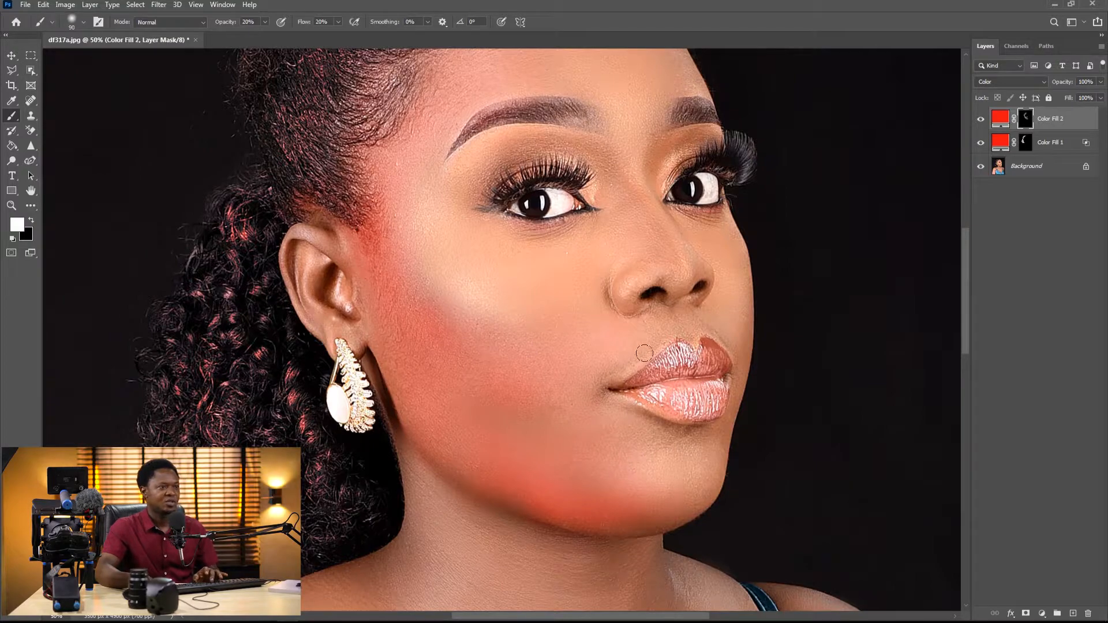
mouse_move(631, 380)
mouse_down()
mouse_move(653, 363)
mouse_move(632, 376)
mouse_up()
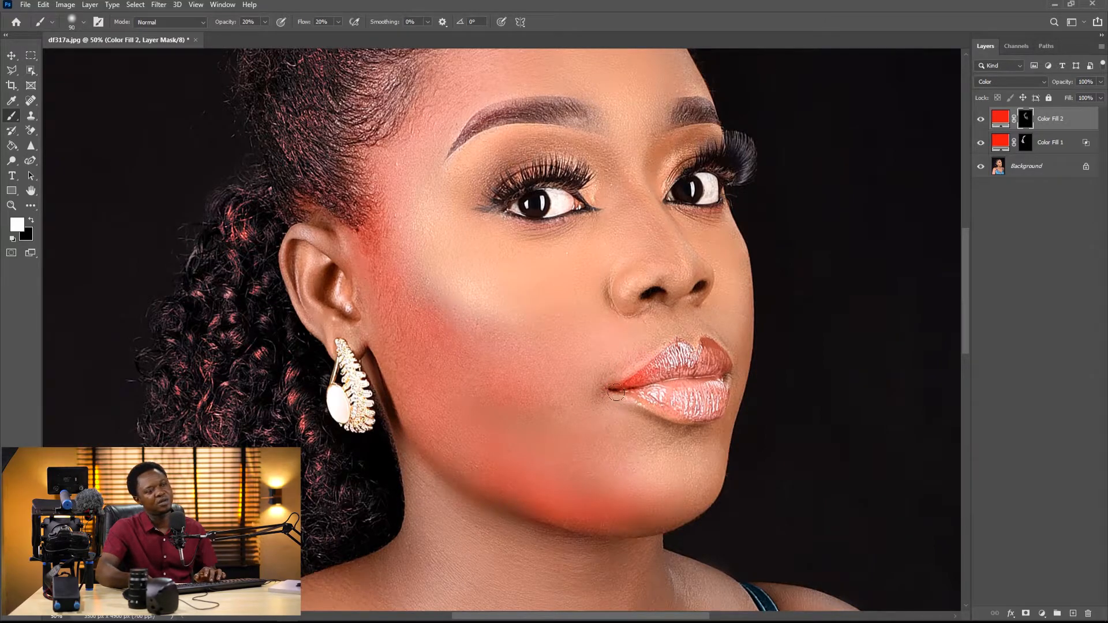
mouse_move(649, 410)
mouse_down()
mouse_move(672, 420)
mouse_move(641, 398)
mouse_move(661, 397)
mouse_move(640, 390)
mouse_up()
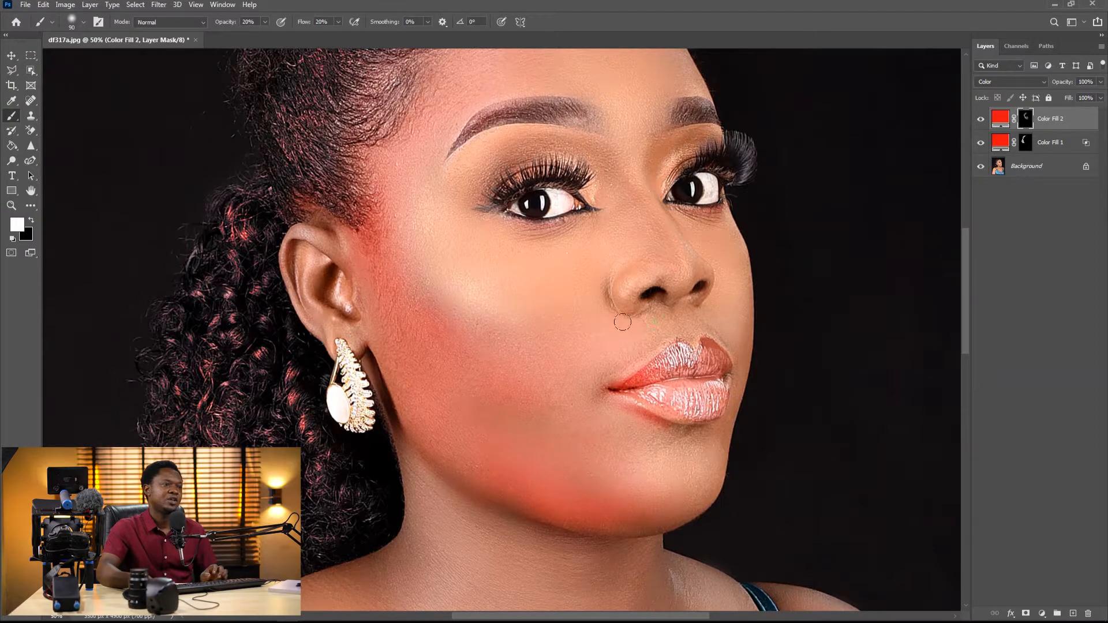
- Reduce the brush to 60 and paint red over the near side of the nostril on the mask
key(ctrl+plus)
key(ctrl+plus)
key([)
drag(651, 312, 574, 408)
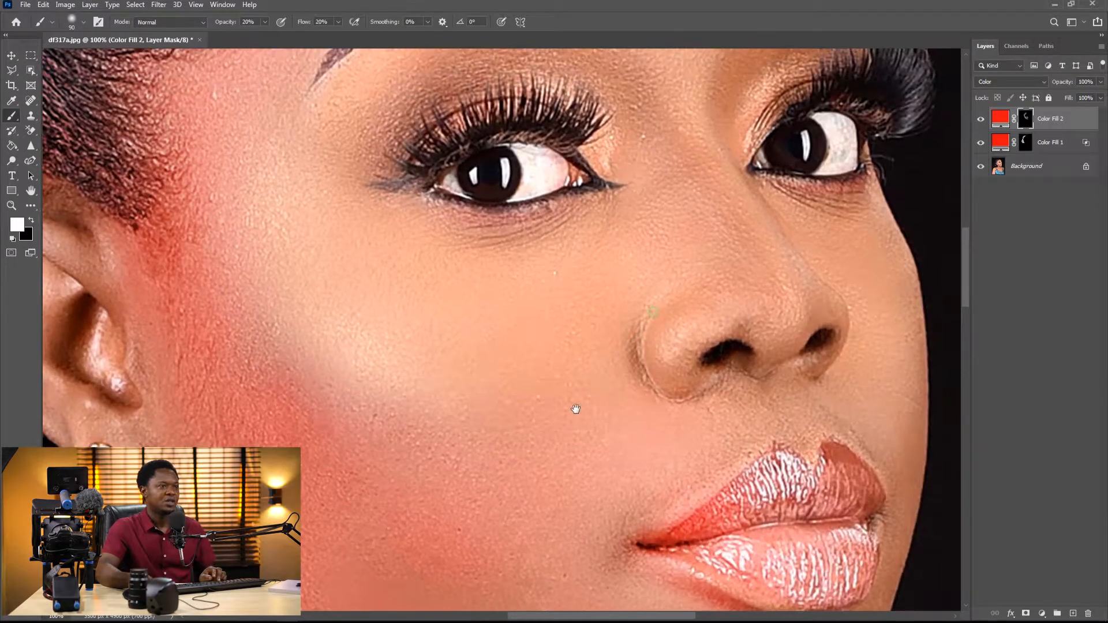
key([)
key([)
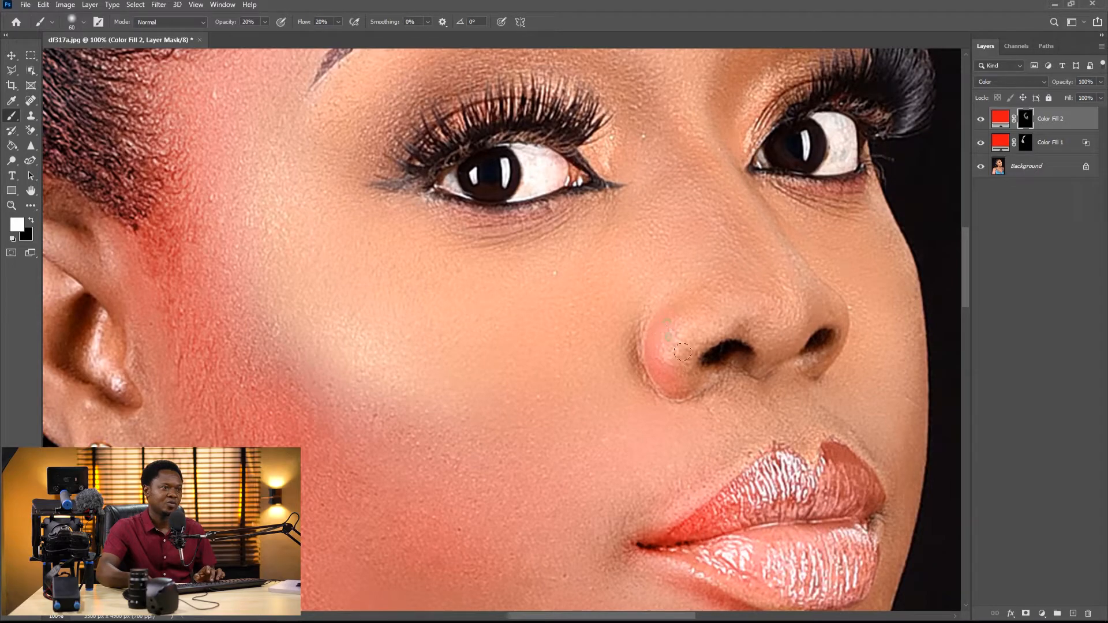
drag(685, 381, 665, 330)
key(ctrl+0)
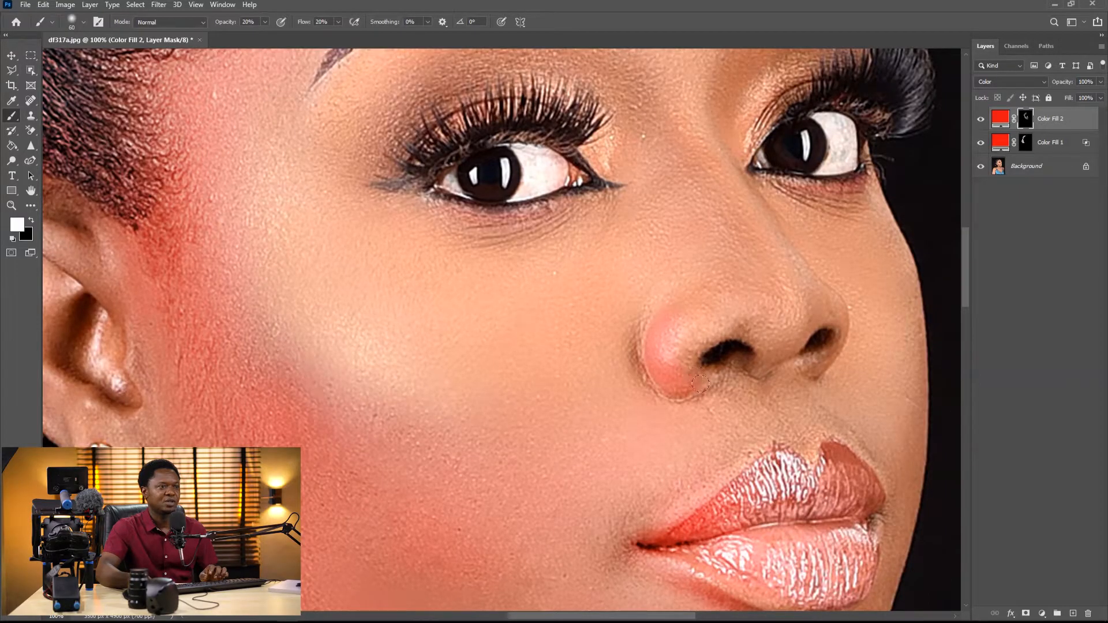
- Paint red on the mask over the nose bridge, eyelid crease, outer eyebrow and skin beside the eye, enlarging the brush up to 125
drag(679, 302, 647, 403)
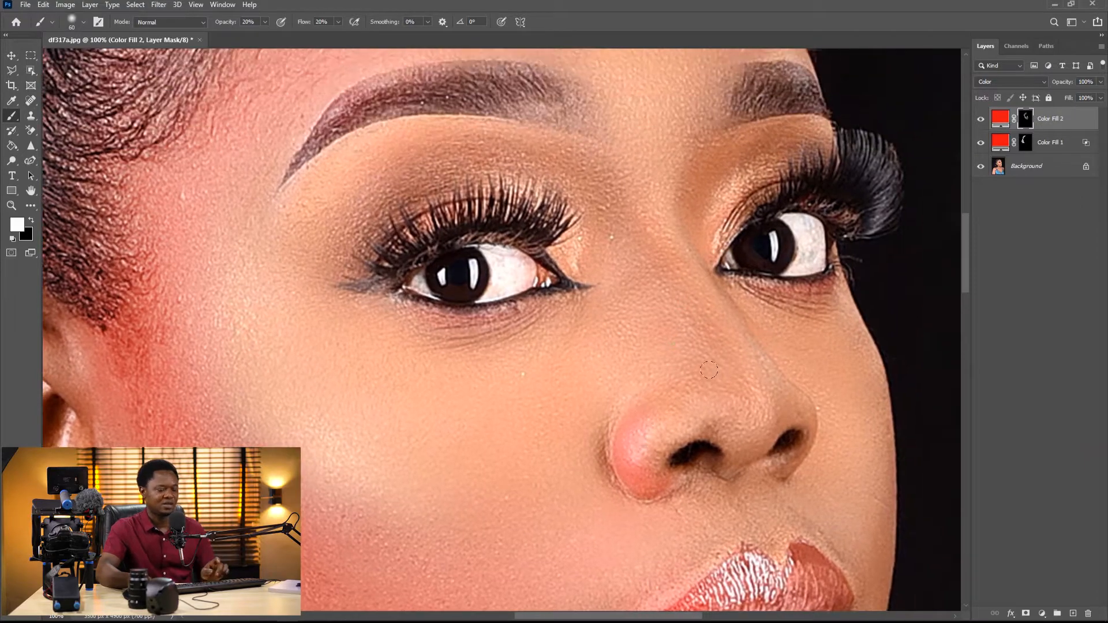
key(bracketright)
key(bracketright)
key(bracketright)
key(bracketright)
key(bracketright)
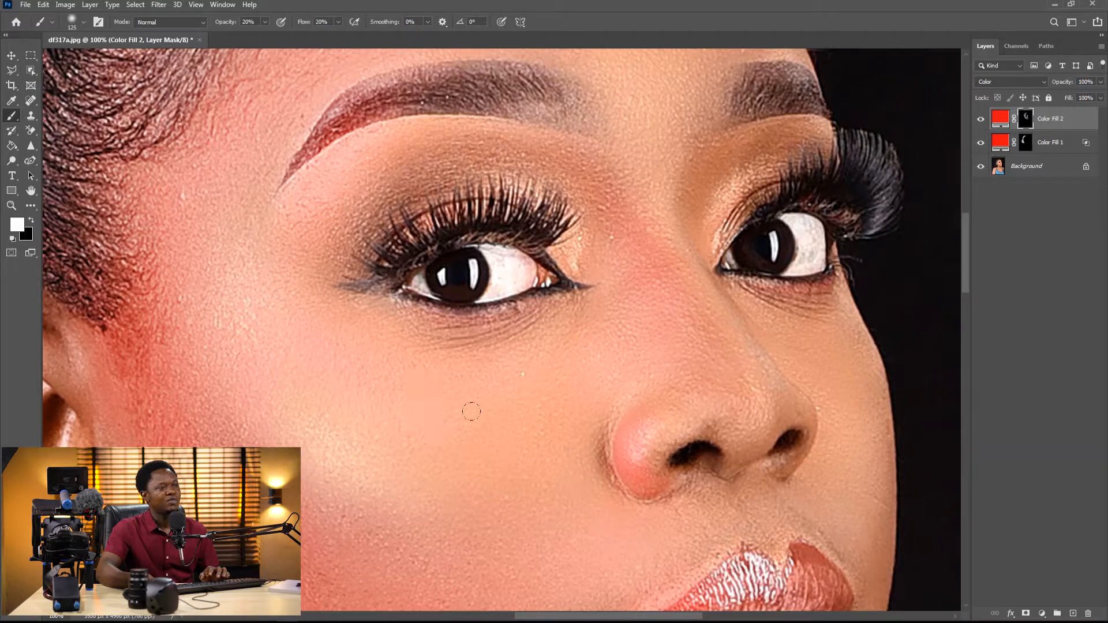
- Inspect the painted red tint up close around the nose, lips and chin, and across the wider portrait
drag(489, 381, 433, 248)
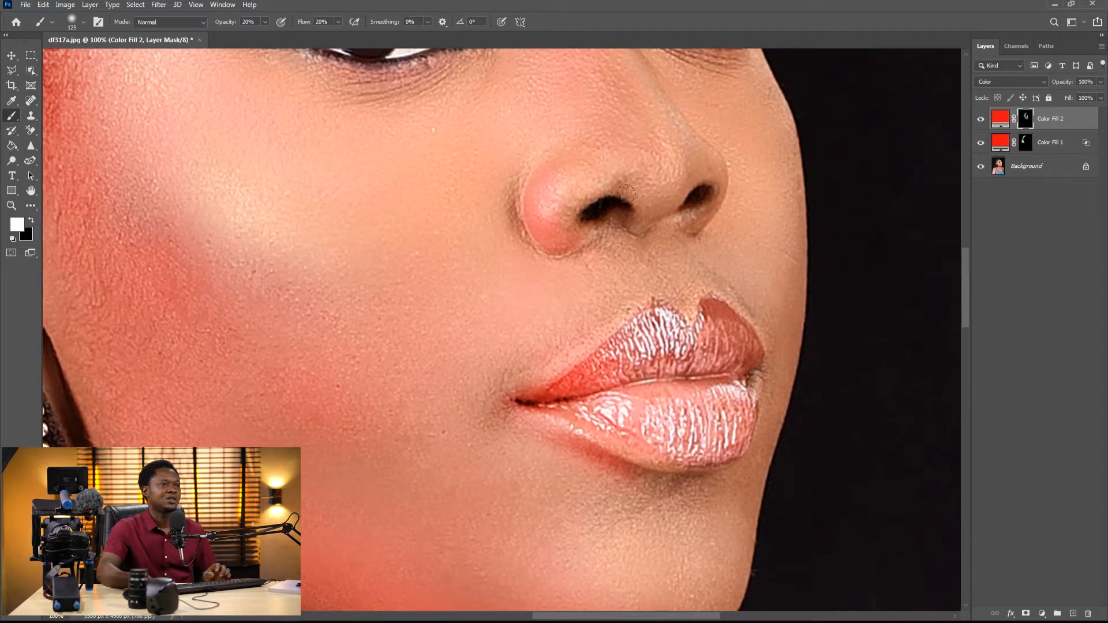
key(bracketleft)
key(bracketleft)
key(bracketleft)
key(bracketleft)
key(bracketleft)
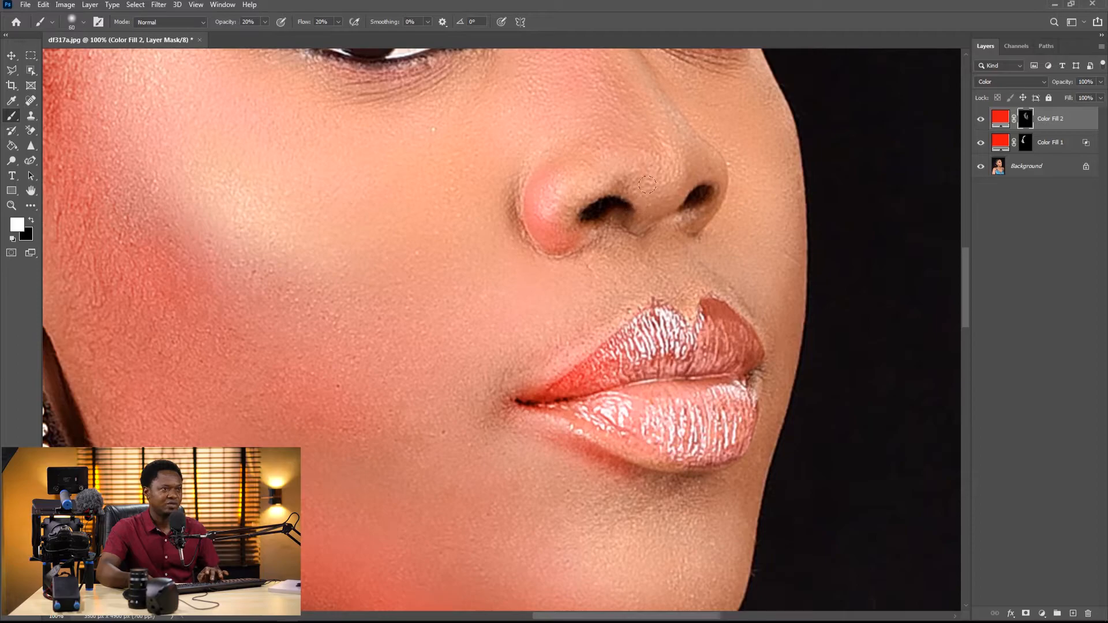
scroll(631, 226, up, 5)
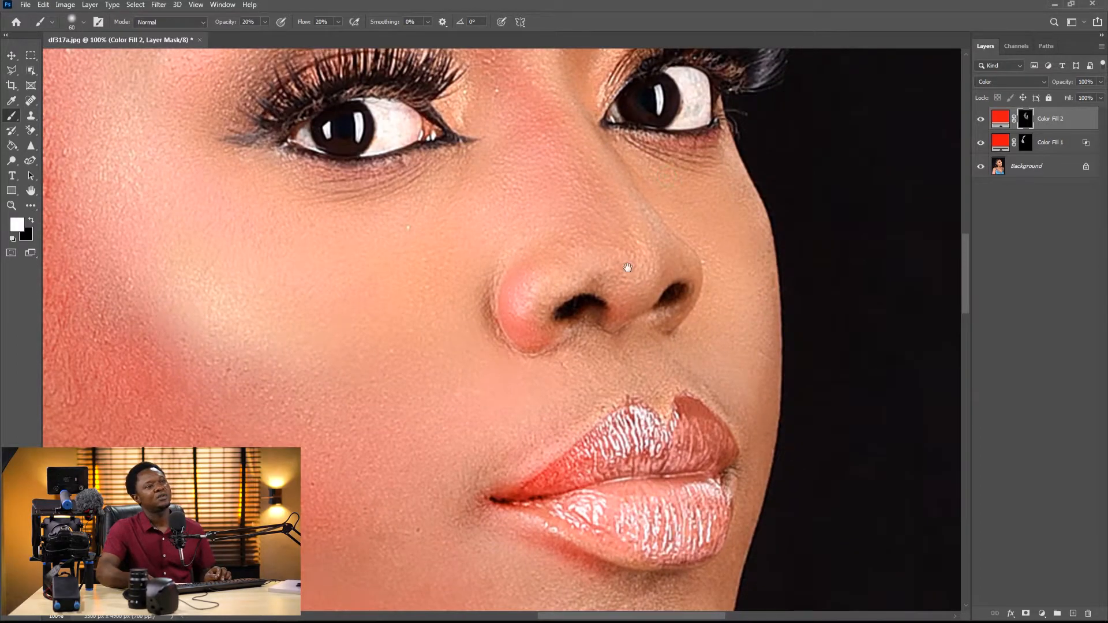
drag(649, 263, 630, 185)
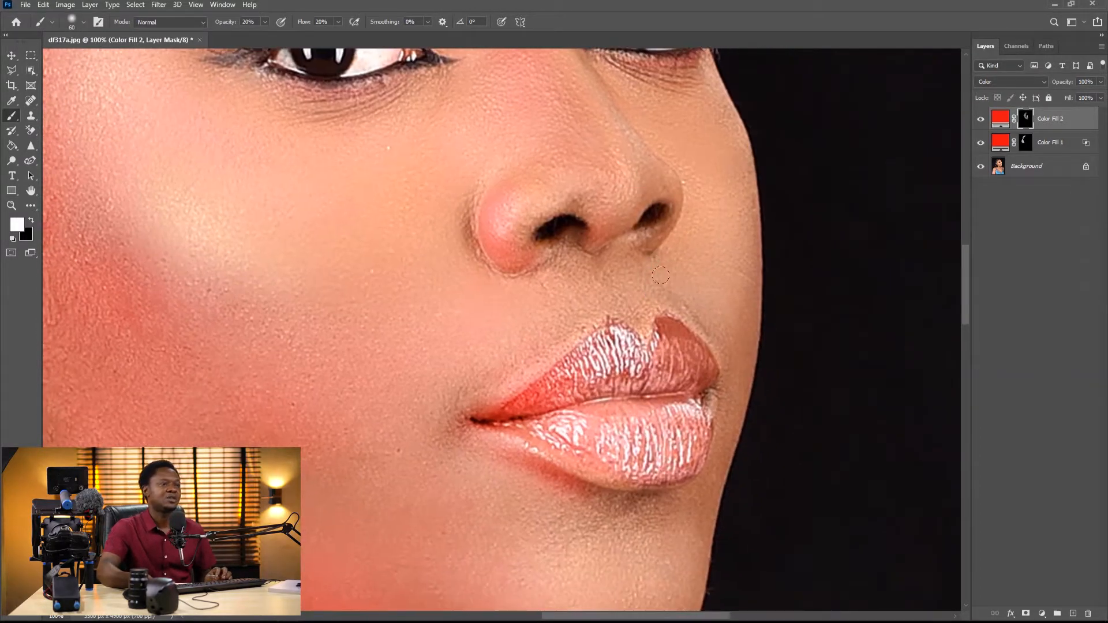
drag(647, 275, 640, 228)
drag(638, 411, 663, 215)
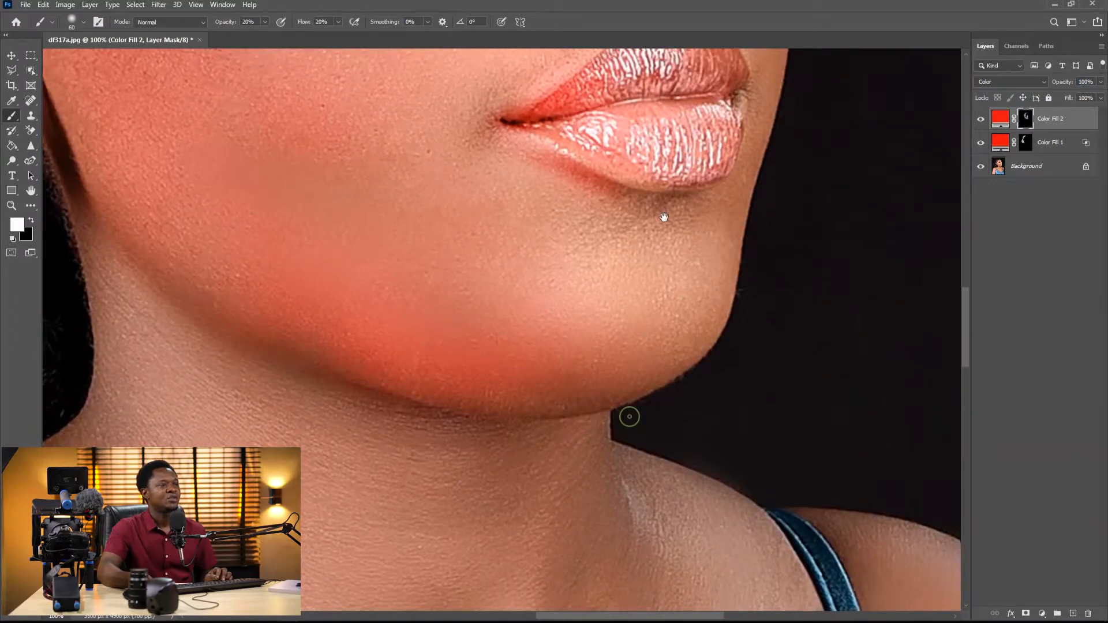
scroll(610, 331, down, 4)
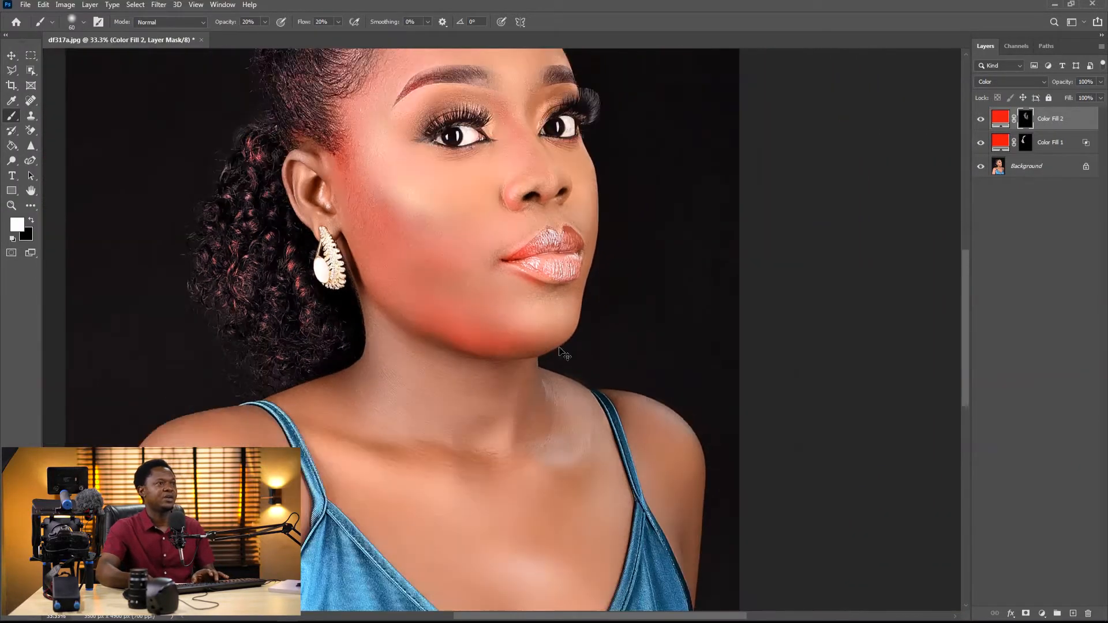
- Enlarge the brush to 250 and paint red on the mask along the near side of the neck and the shoulder inside the strap
mouse_move(482, 338)
mouse_down()
mouse_move(559, 337)
mouse_move(582, 349)
mouse_up()
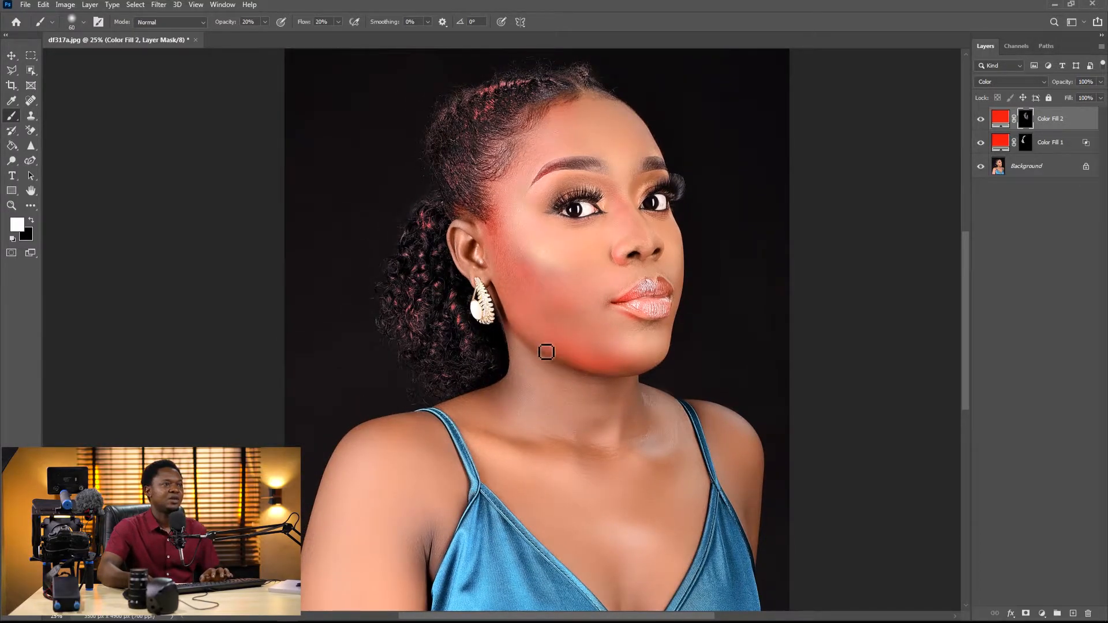
scroll(515, 280, up, 3)
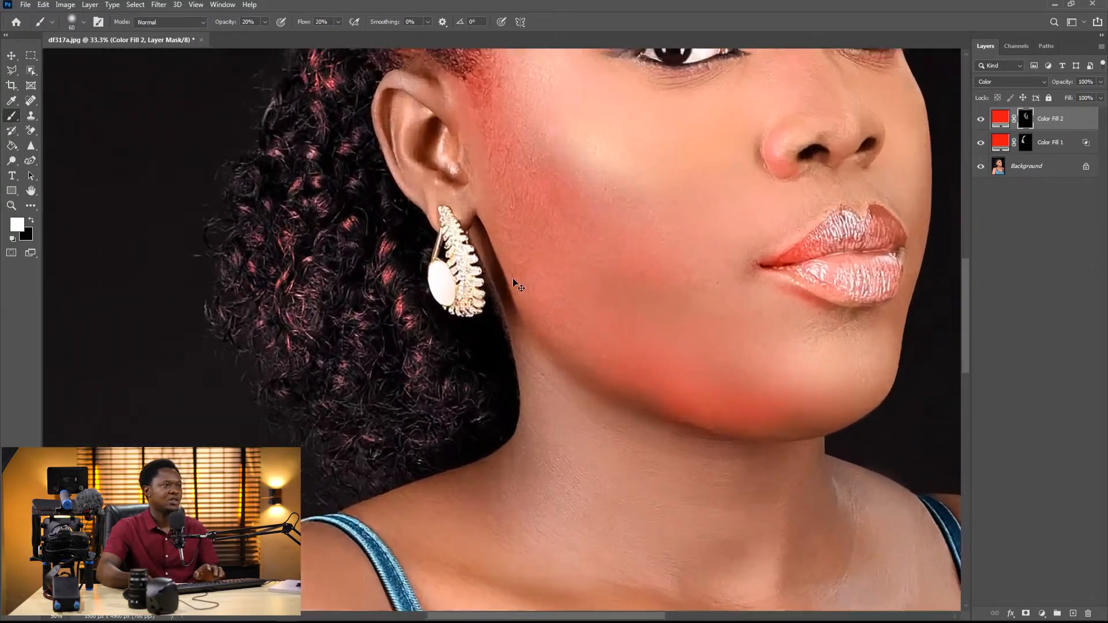
scroll(514, 341, up, 5)
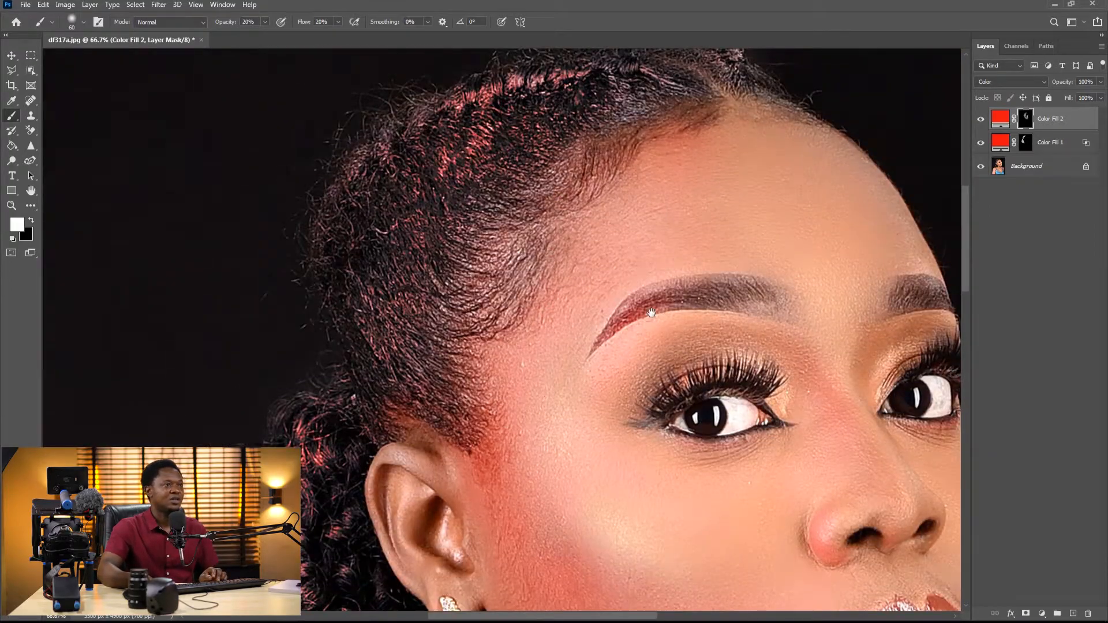
scroll(694, 304, down, 4)
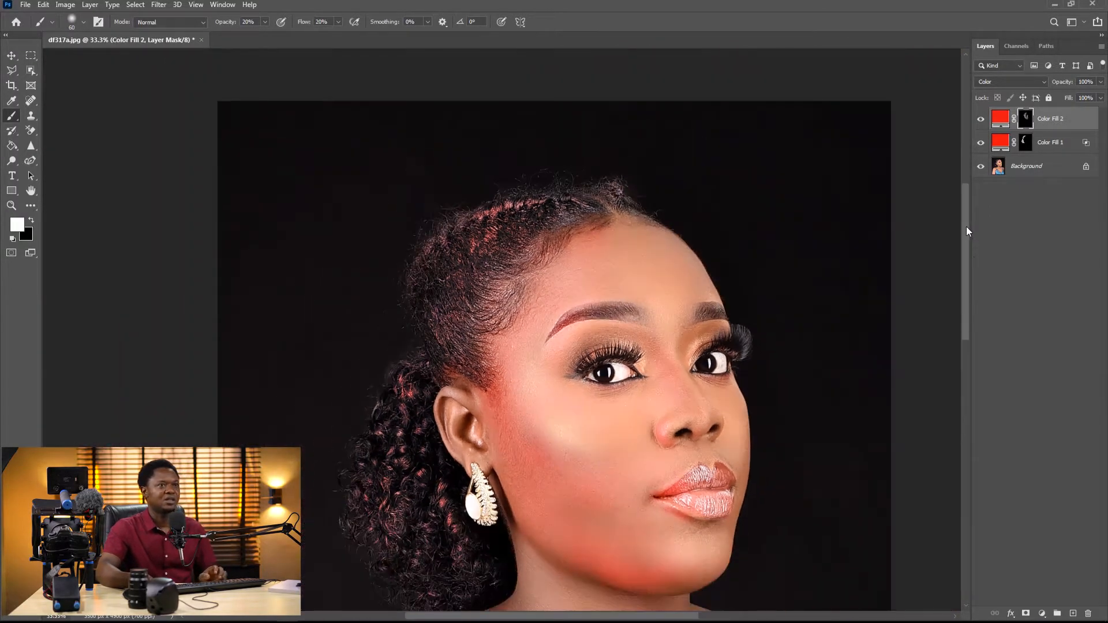
drag(728, 394, 736, 296)
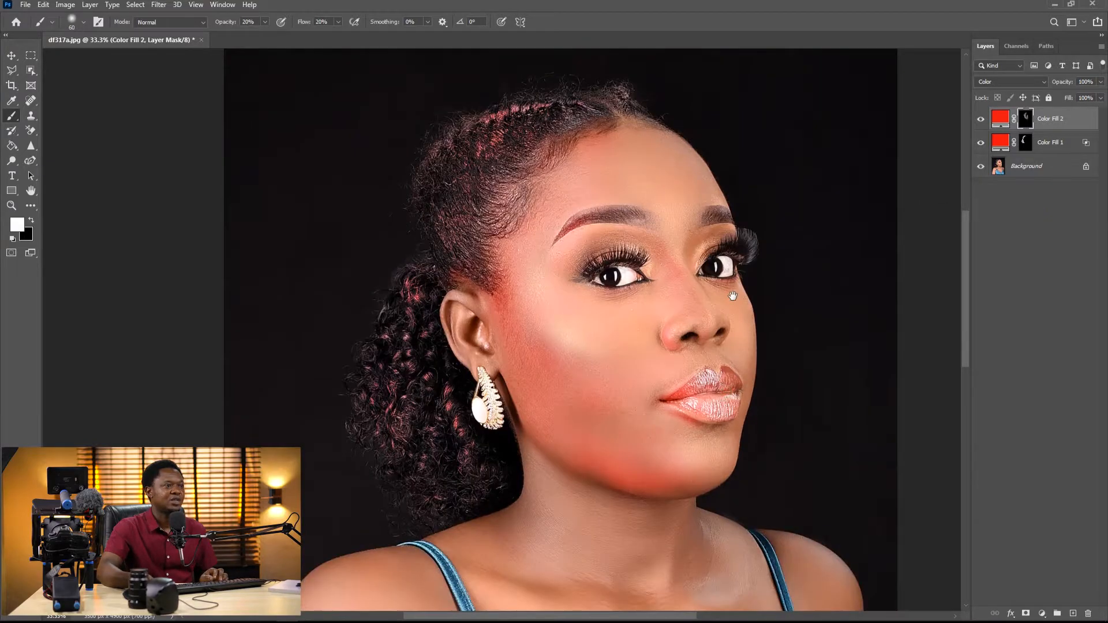
scroll(716, 392, down, 3)
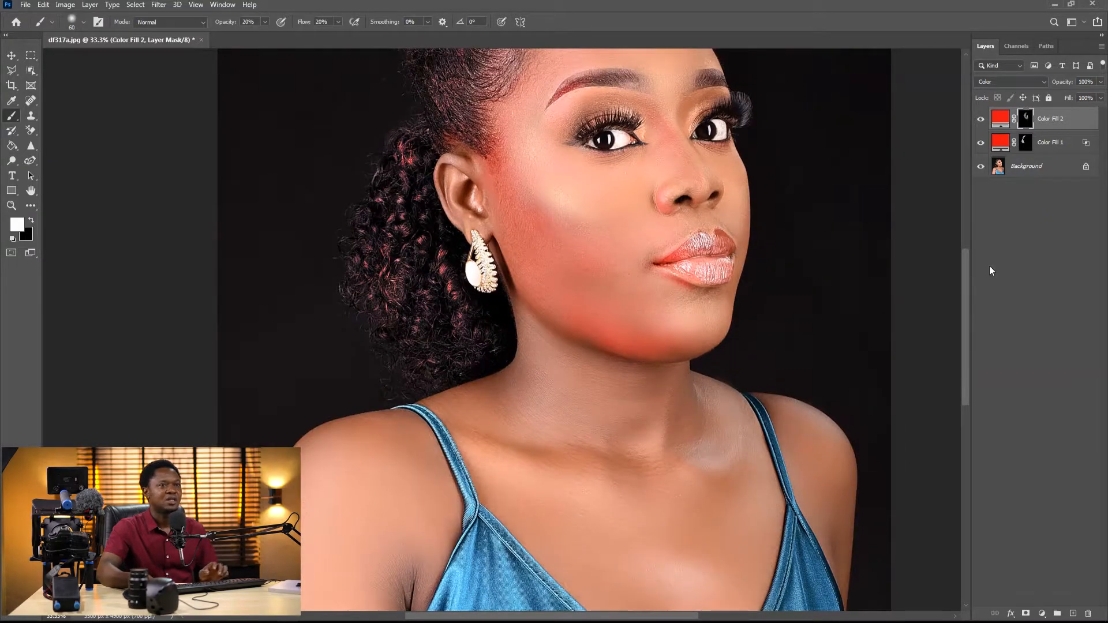
key(bracketright)
key(bracketright)
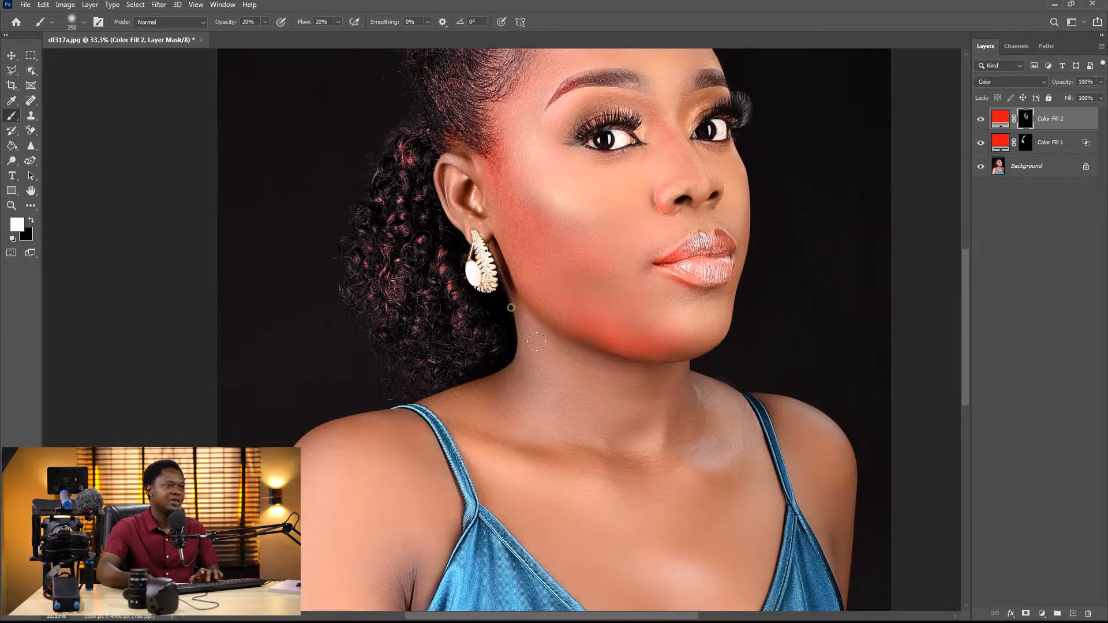
key(bracketright)
key(bracketright)
key(bracketright)
key(bracketright)
key(bracketright)
key(bracketright)
key(bracketright)
key(bracketright)
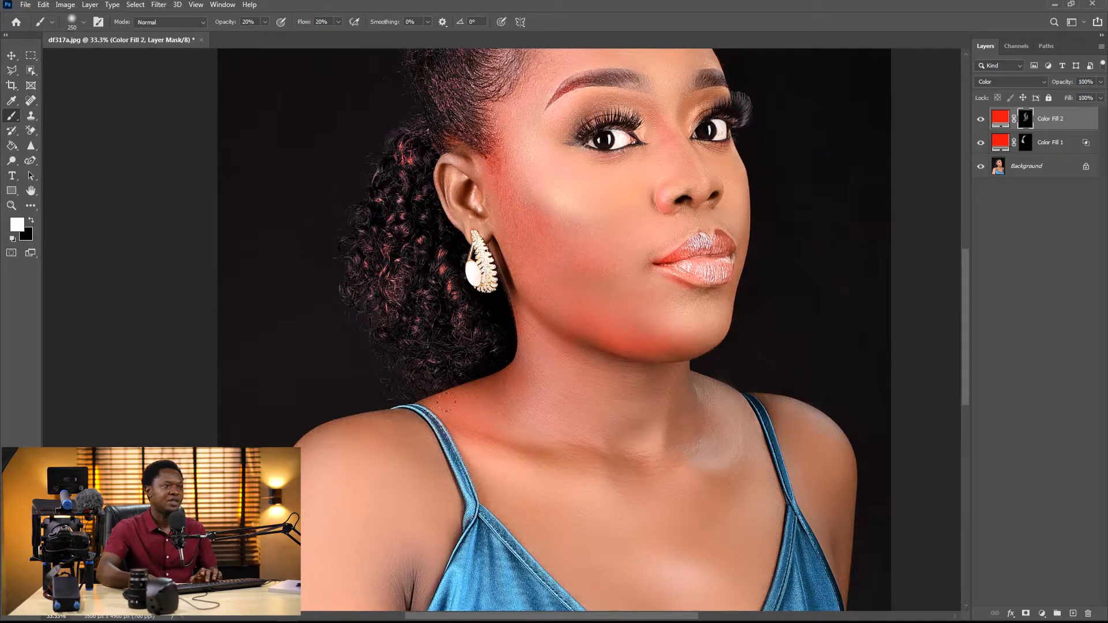
- Paint red on the mask along the near shoulder and the outer edge of the upper arm with the brush at 250
drag(354, 545, 544, 505)
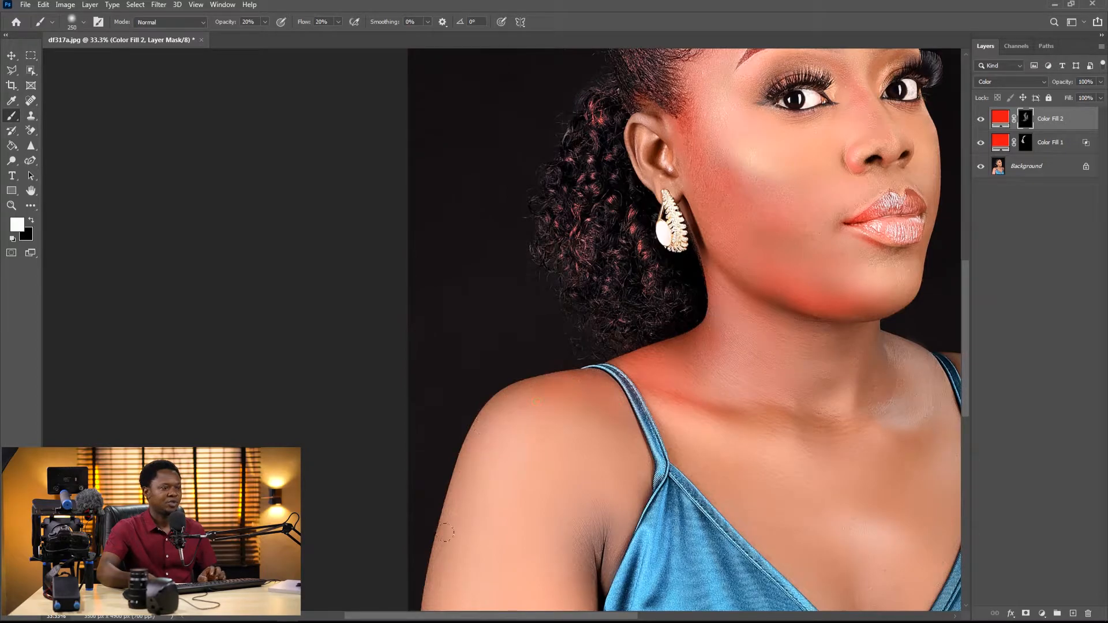
key(bracketright)
key(bracketright)
key(bracketright)
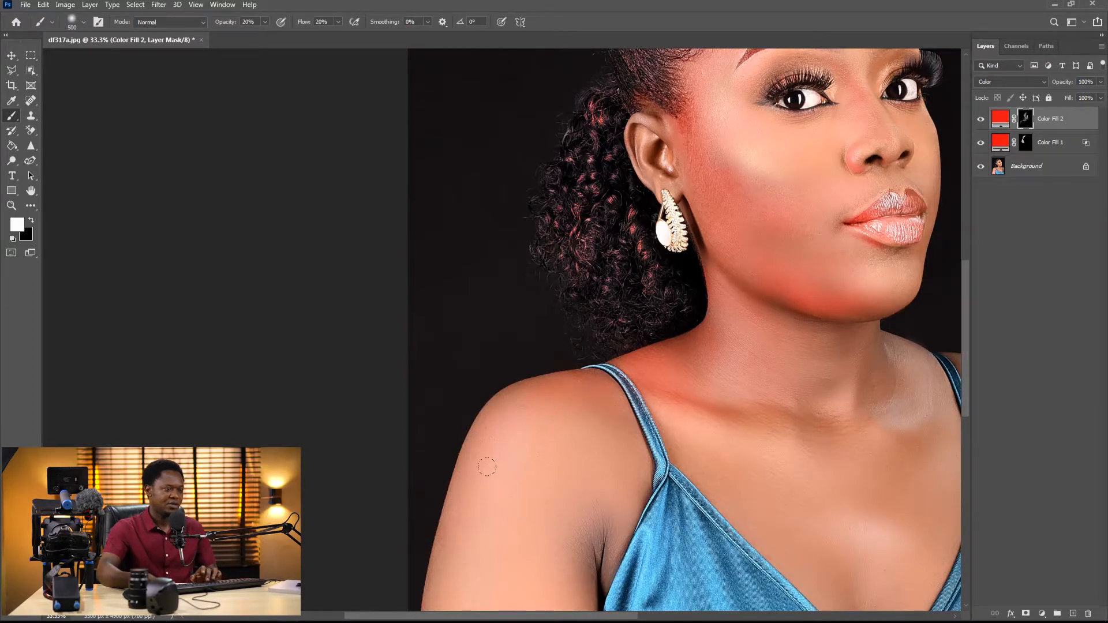
key(bracketleft)
key(bracketleft)
key(bracketleft)
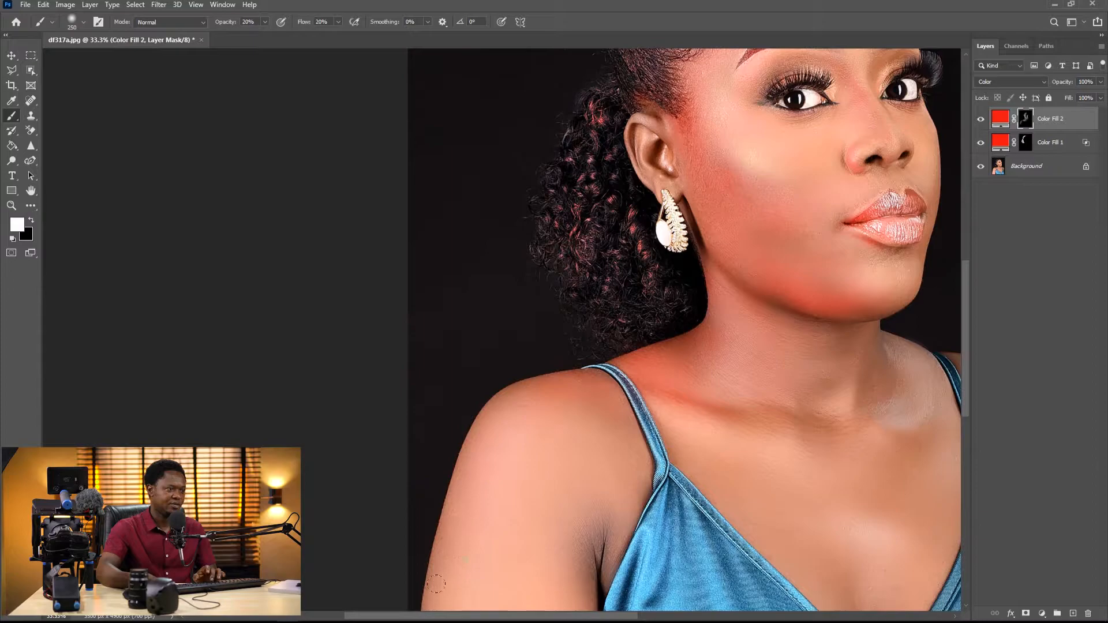
- Enlarge the brush to 400 and paint red over the near arm and the near side of the dress
drag(500, 500, 509, 292)
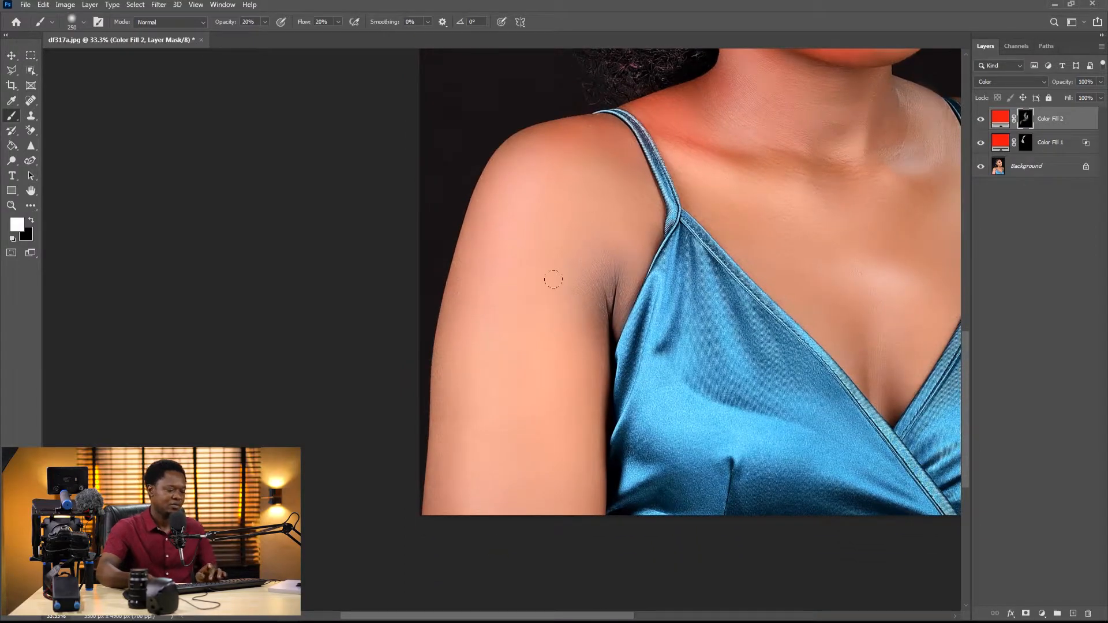
key(bracketright)
key(bracketright)
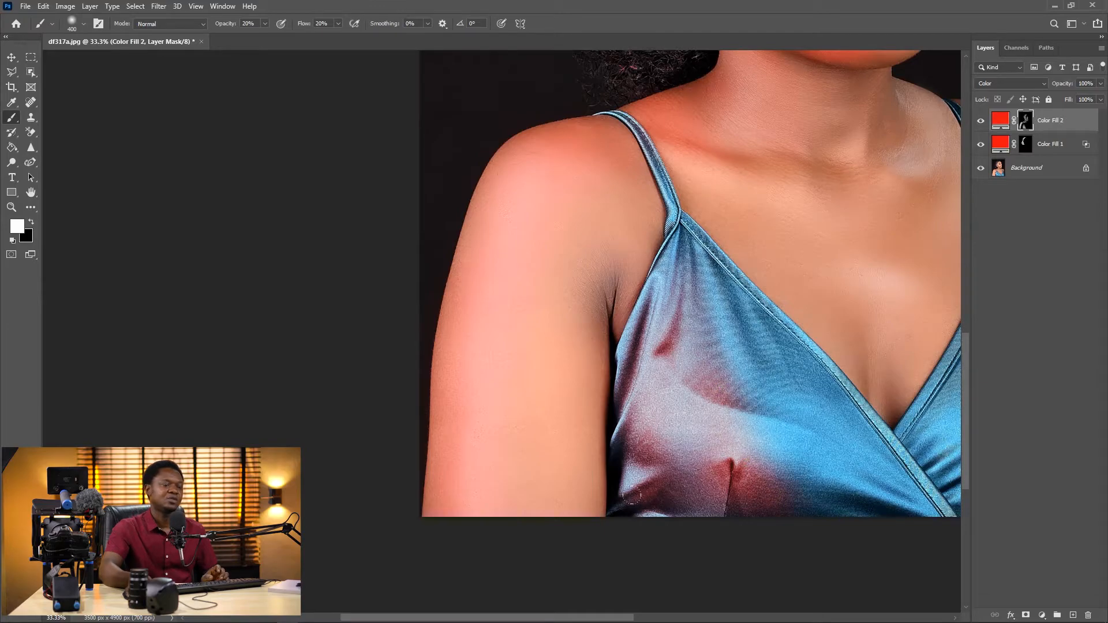
- Paint red on the mask over the far side of the dress, reducing the brush to 250
drag(712, 465, 503, 409)
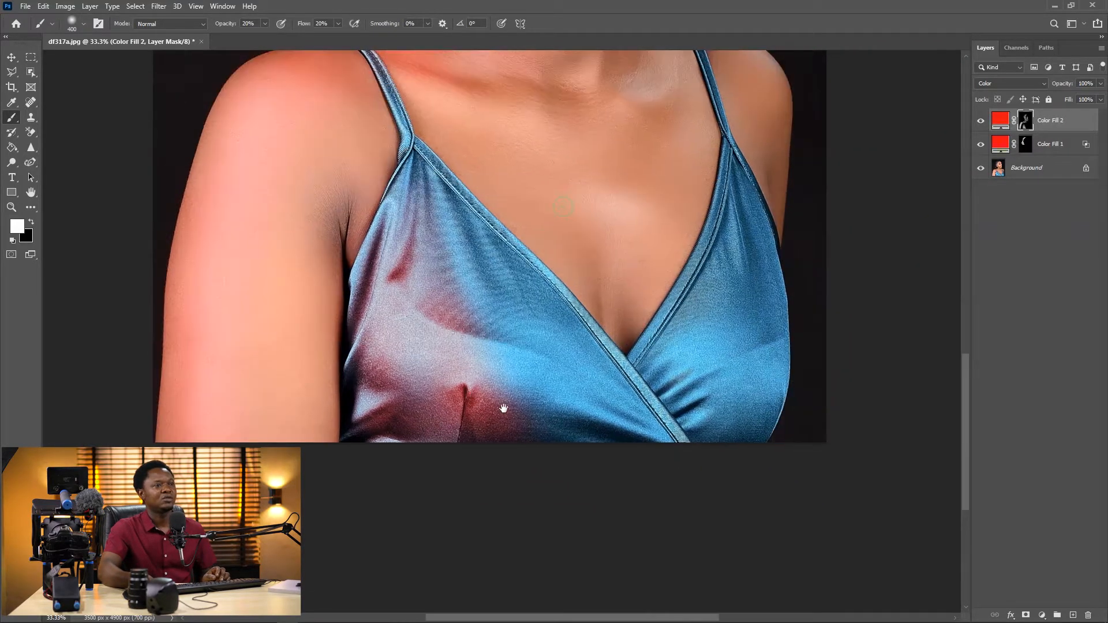
drag(724, 364, 669, 482)
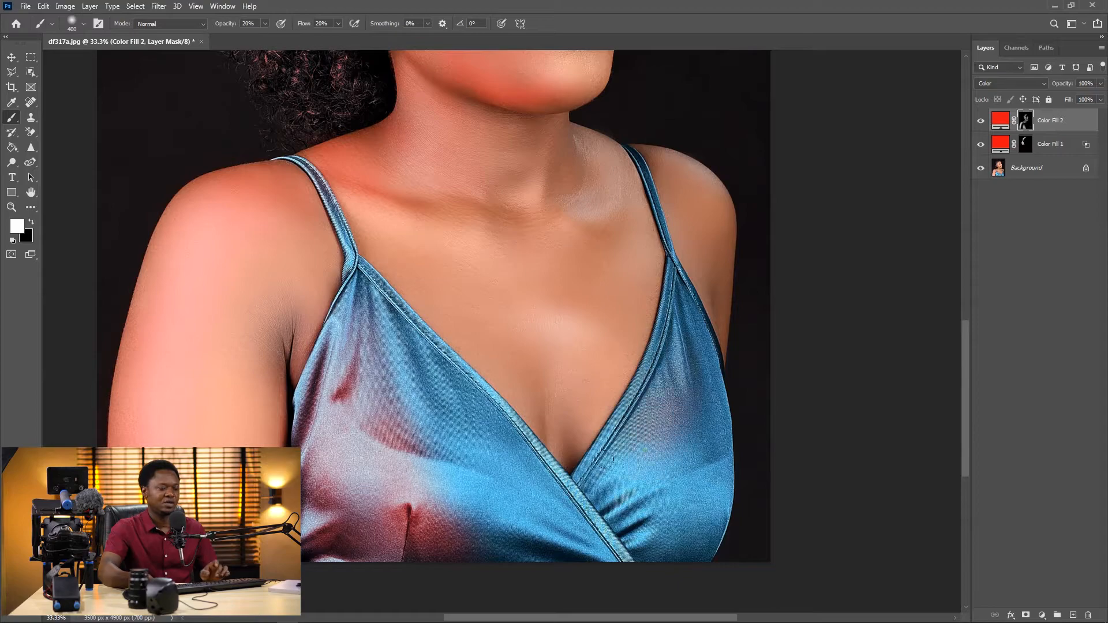
key(bracketleft)
key(bracketleft)
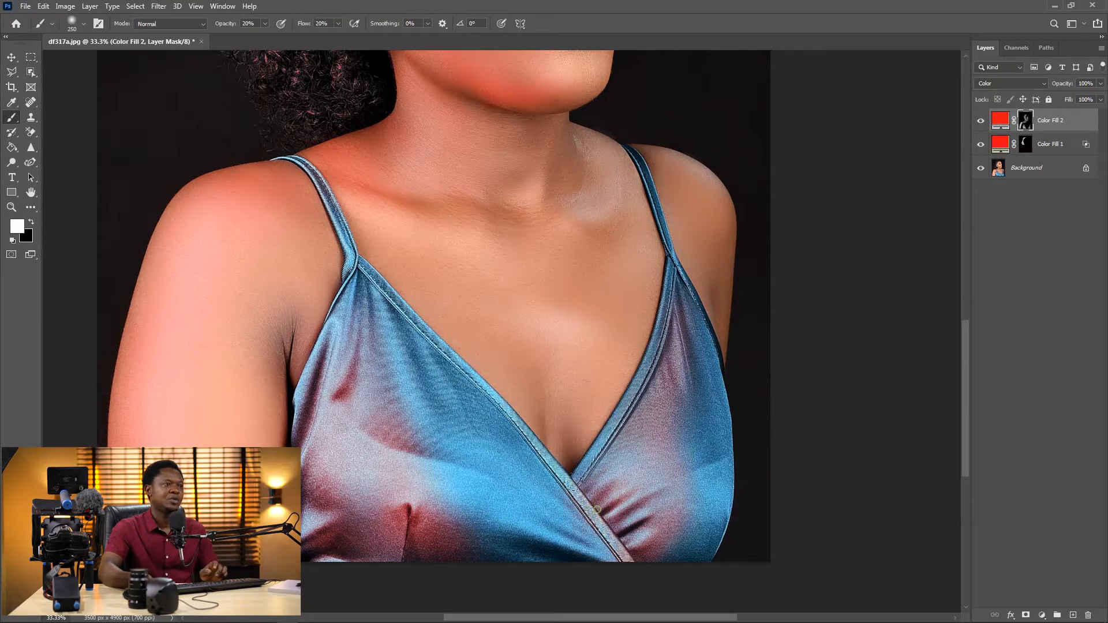
- Paint light red on the mask over the base of the neck and the chest, and review the whole portrait
drag(631, 455, 671, 532)
drag(699, 482, 682, 540)
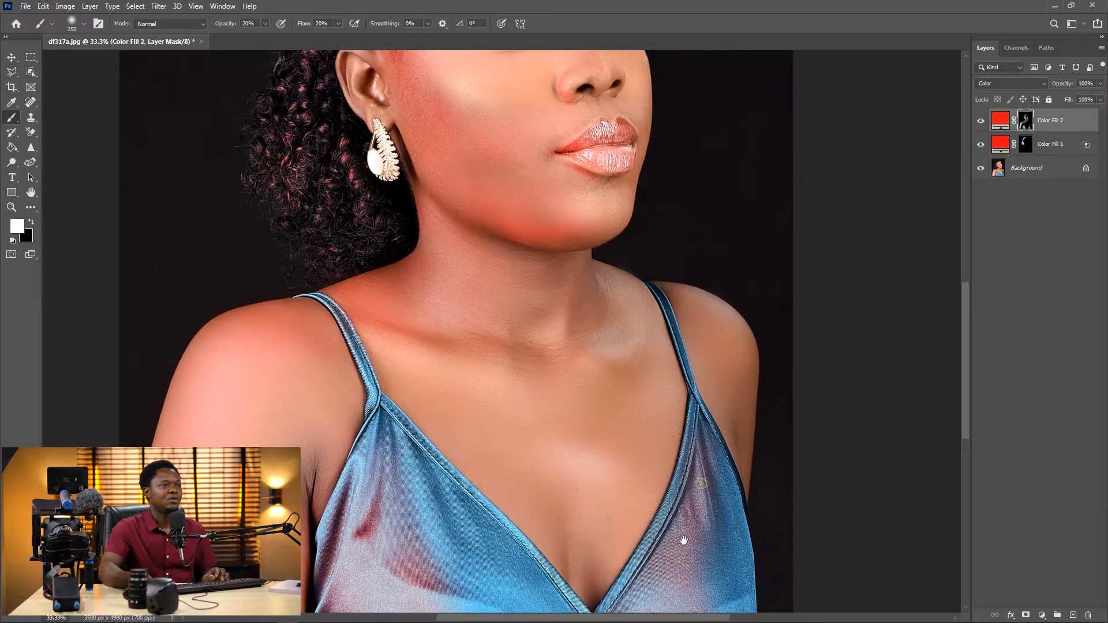
drag(575, 517, 652, 431)
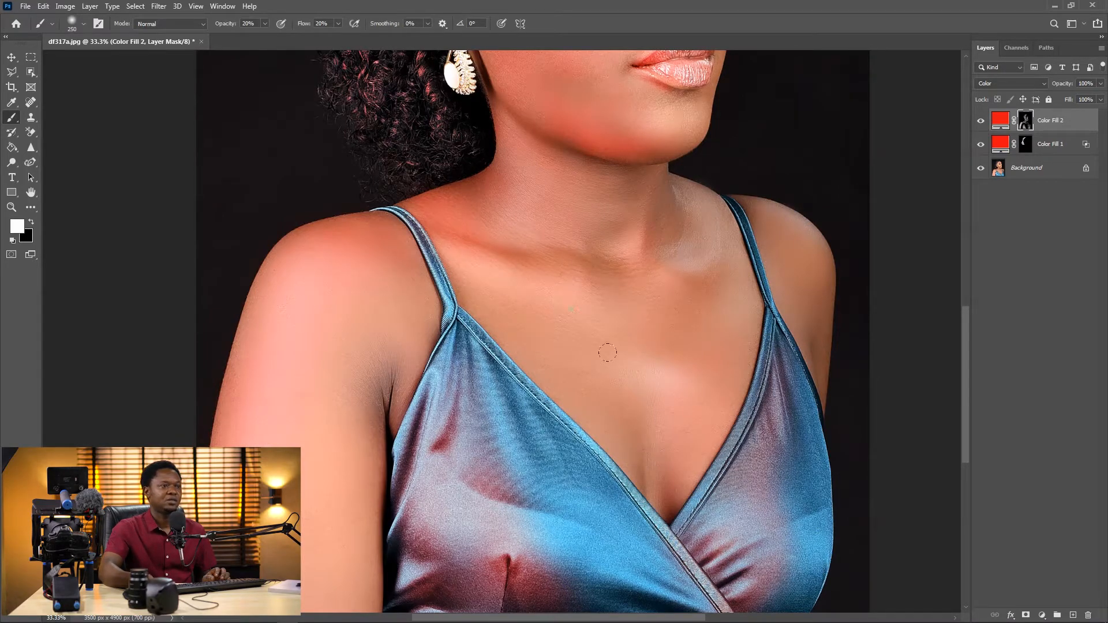
drag(601, 375, 675, 382)
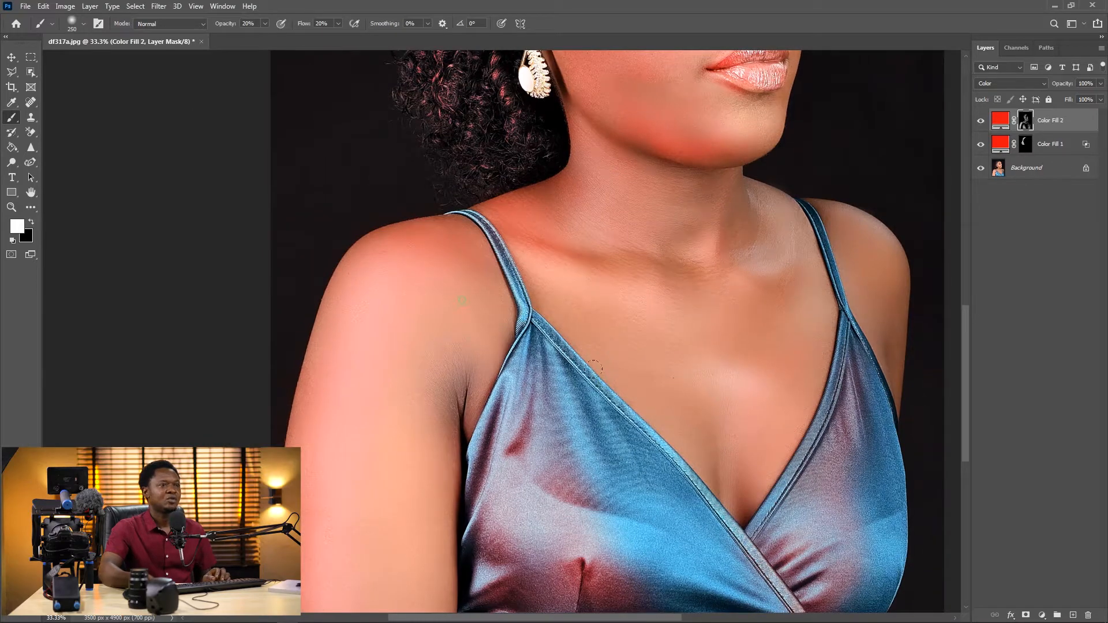
scroll(594, 369, down, 3)
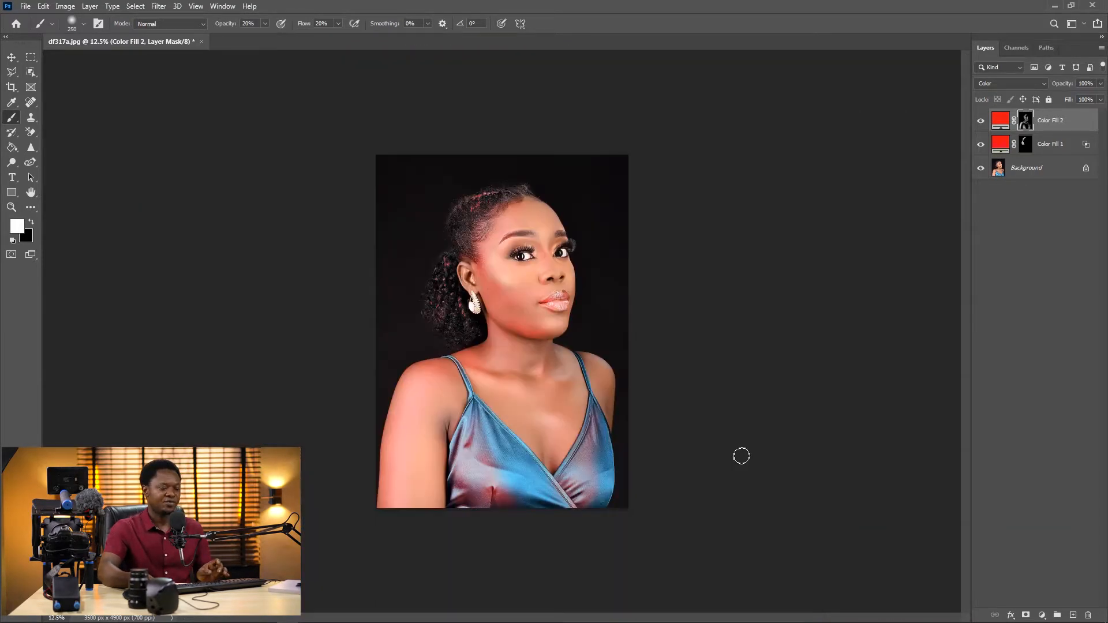
key(ctrl+plus)
key(ctrl+minus)
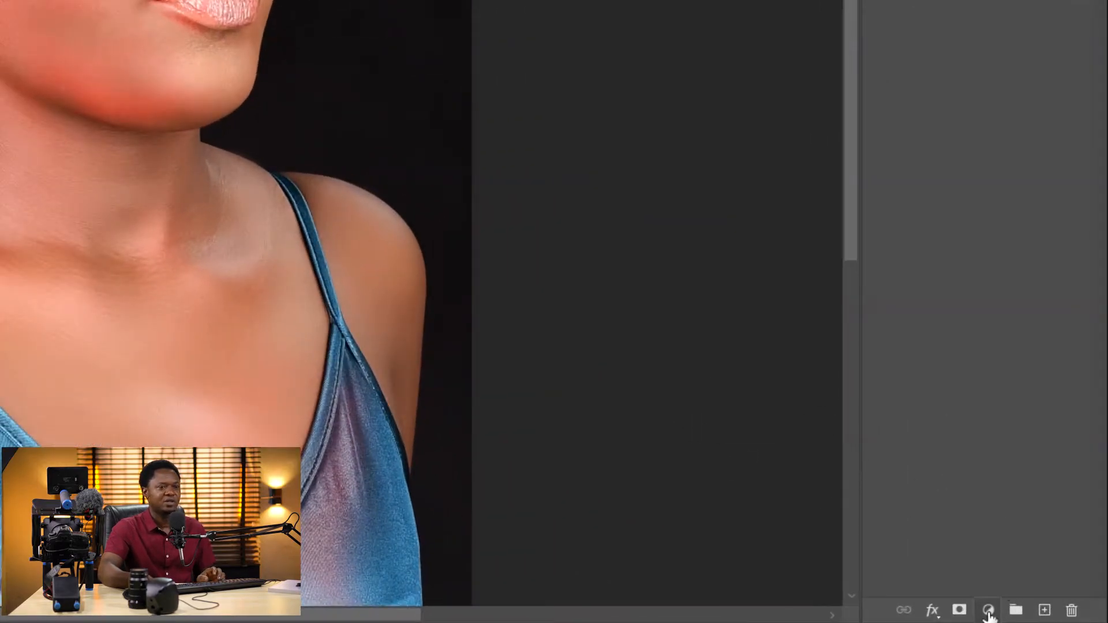
- Add a Solid Color fill layer in bright green, 36e30e
click(989, 610)
click(1000, 250)
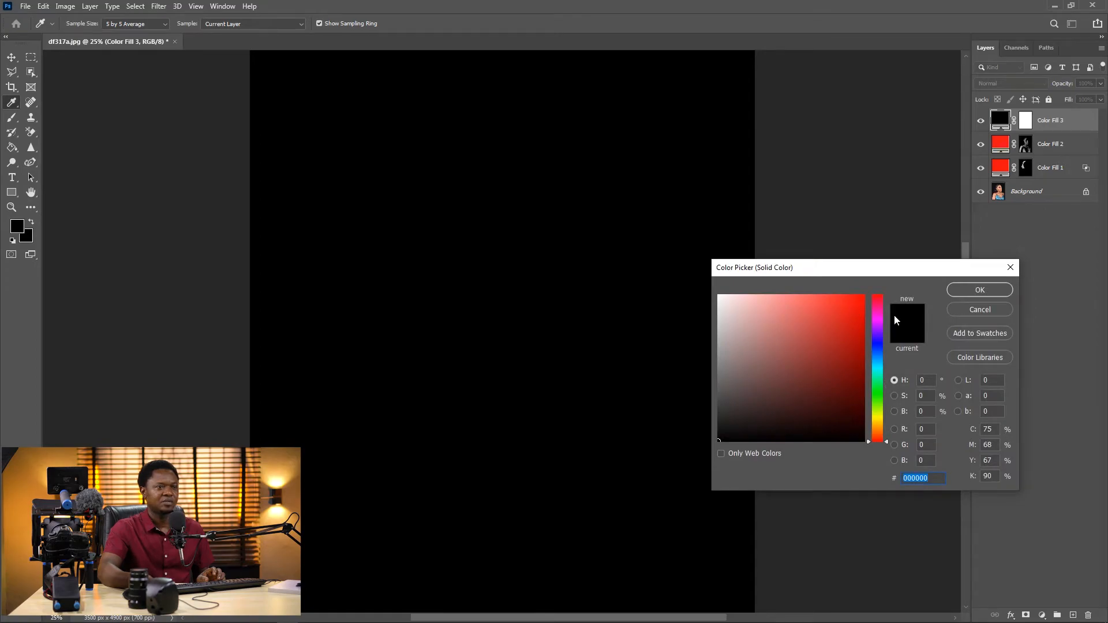
drag(888, 441, 890, 403)
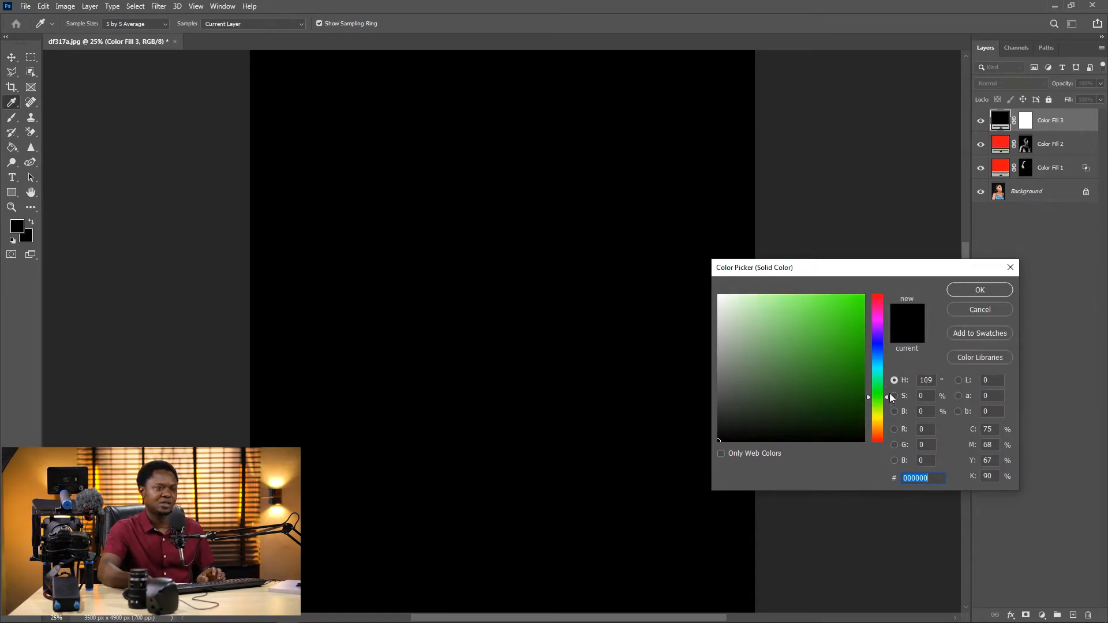
click(856, 311)
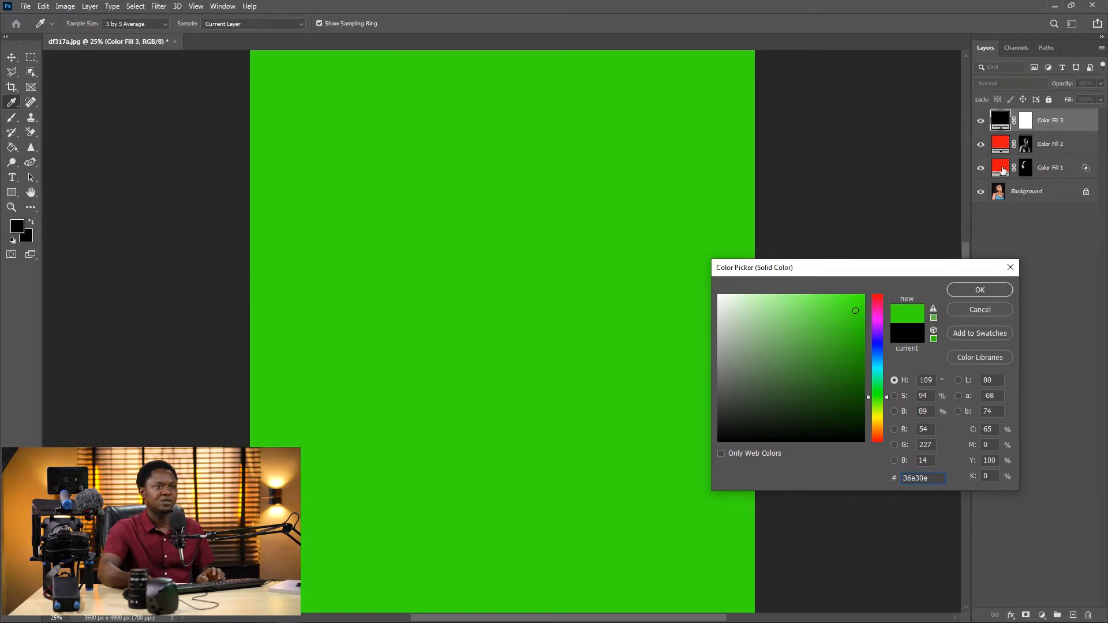
click(979, 291)
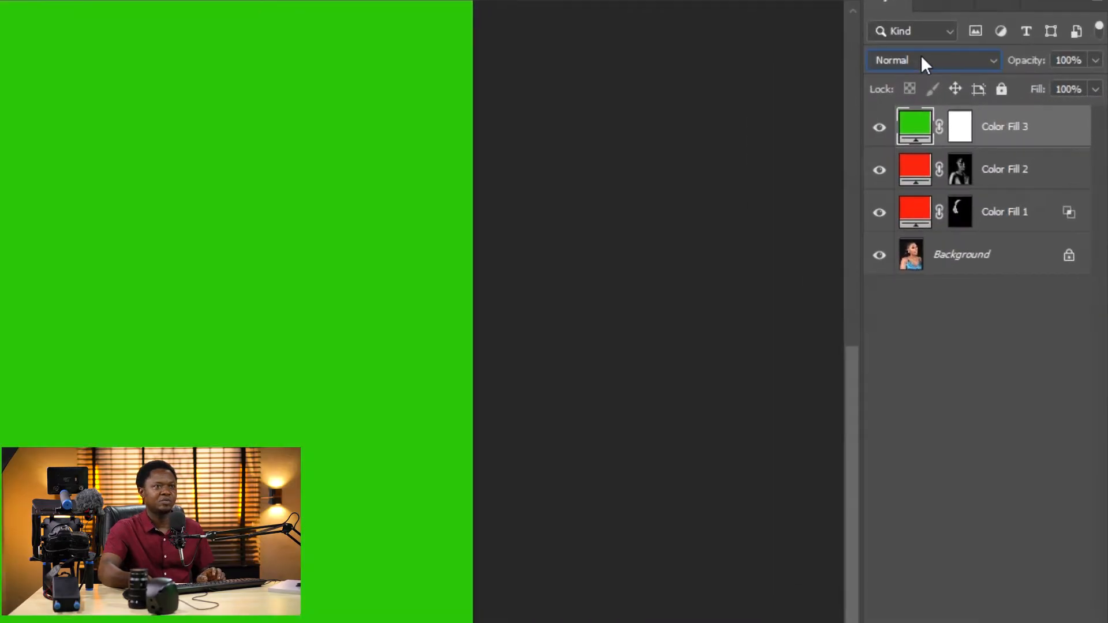
- Set the green fill layer's blend mode to Color and invert its layer mask to black
click(1003, 81)
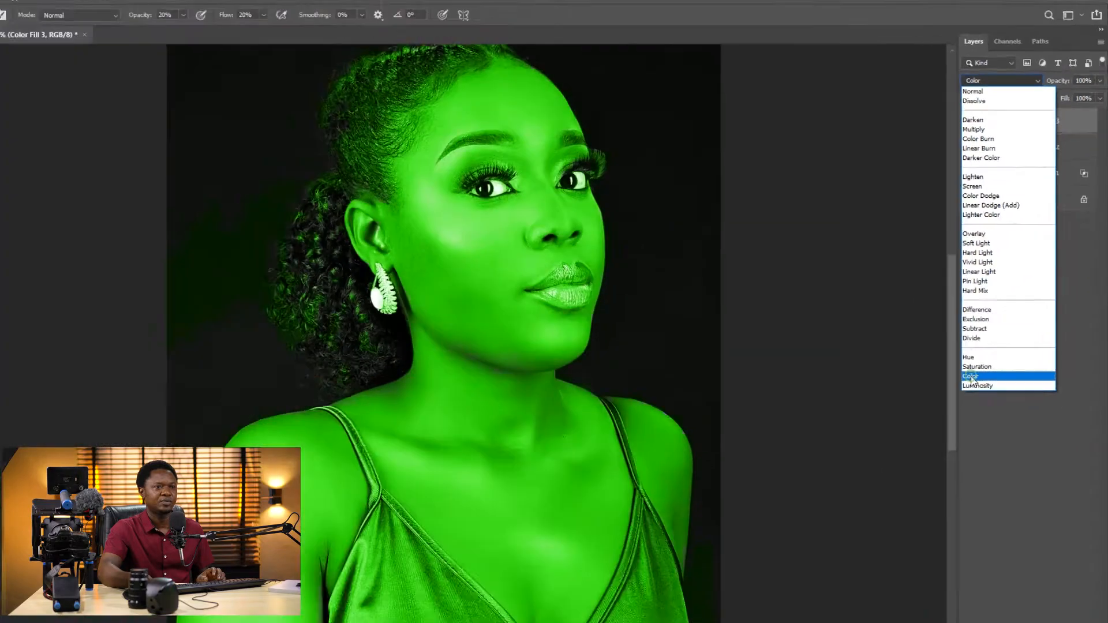
click(883, 545)
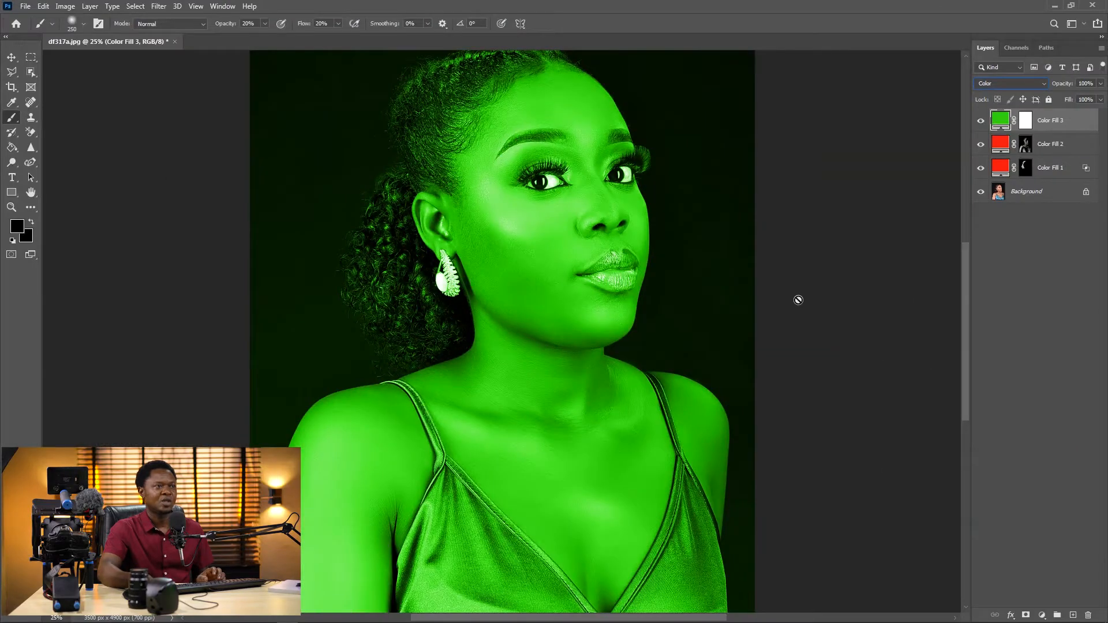
click(1027, 121)
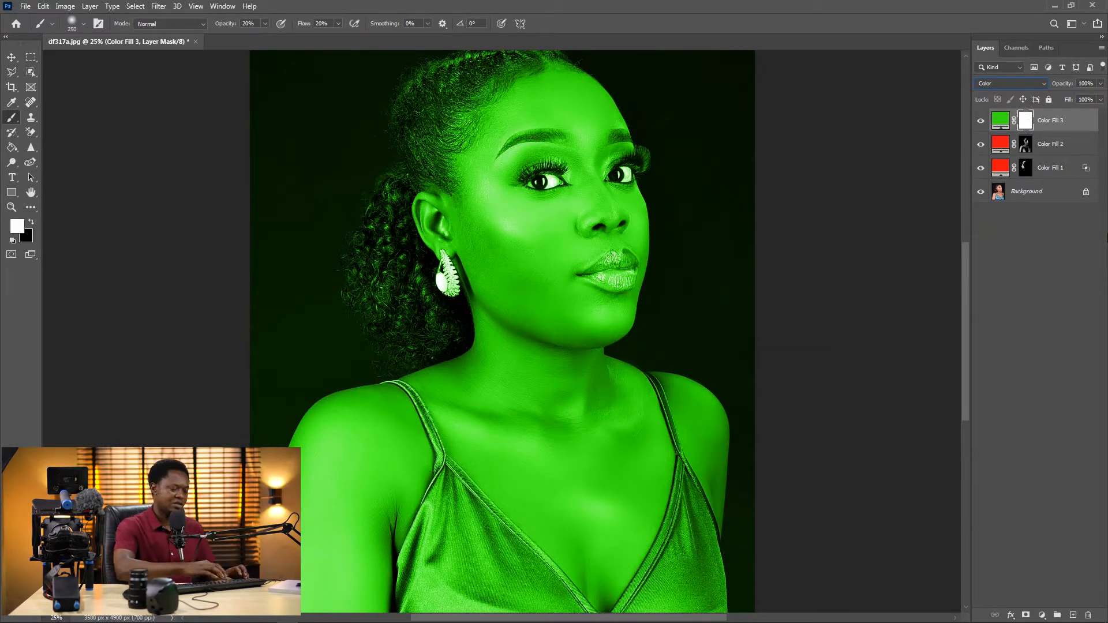
key(ctrl+i)
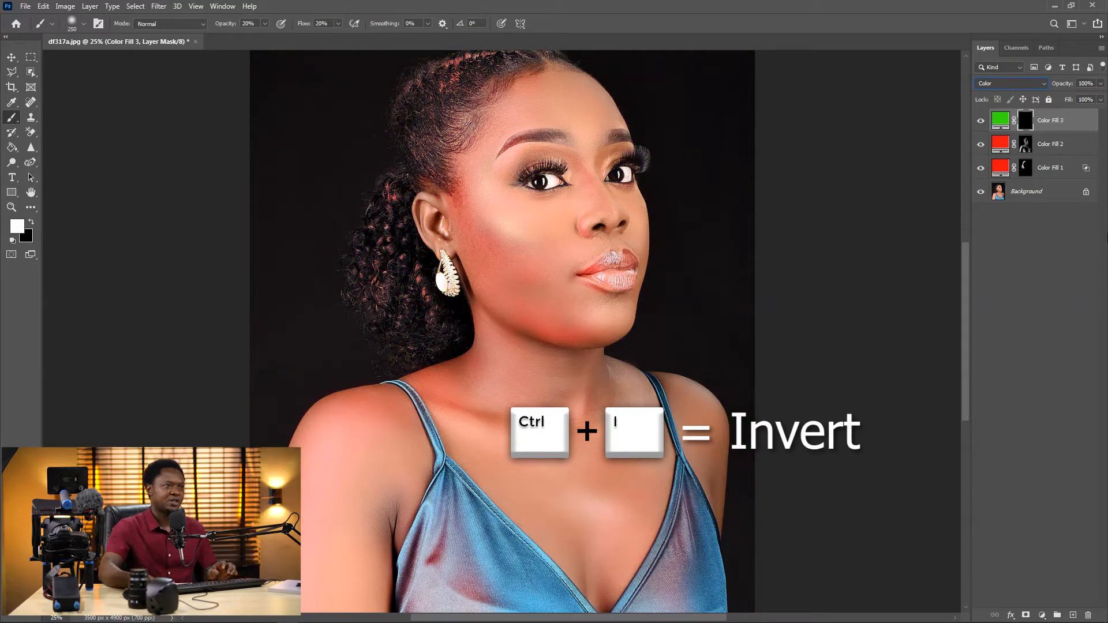
- Reduce the brush to 125 and paint green on the mask along the far forehead edge, outer brow and far eye
key(ctrl+plus)
drag(742, 247, 734, 405)
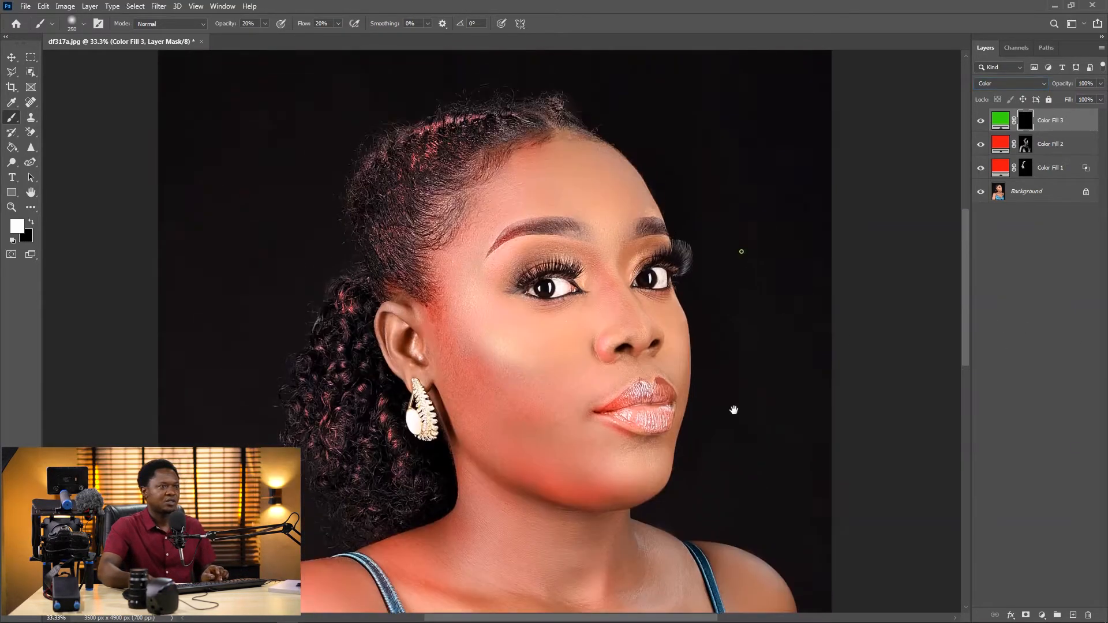
key(bracketleft)
key(bracketleft)
key(bracketleft)
key(bracketleft)
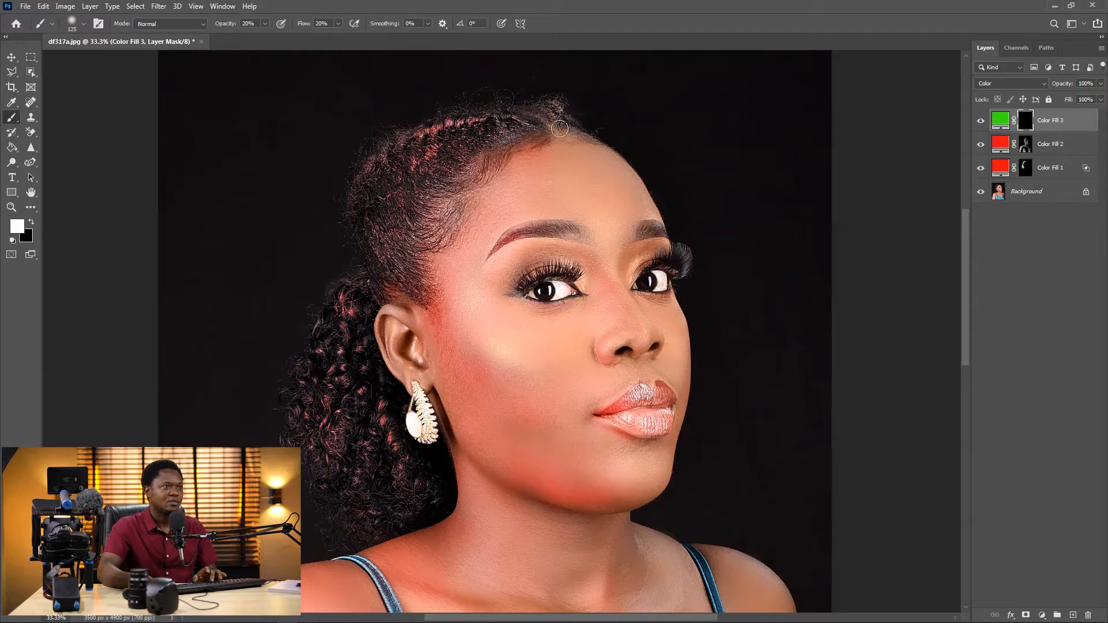
mouse_move(566, 121)
mouse_down()
mouse_move(620, 152)
mouse_move(571, 131)
mouse_move(641, 188)
mouse_move(629, 179)
mouse_move(653, 217)
mouse_move(582, 144)
mouse_move(635, 185)
mouse_move(619, 161)
mouse_up()
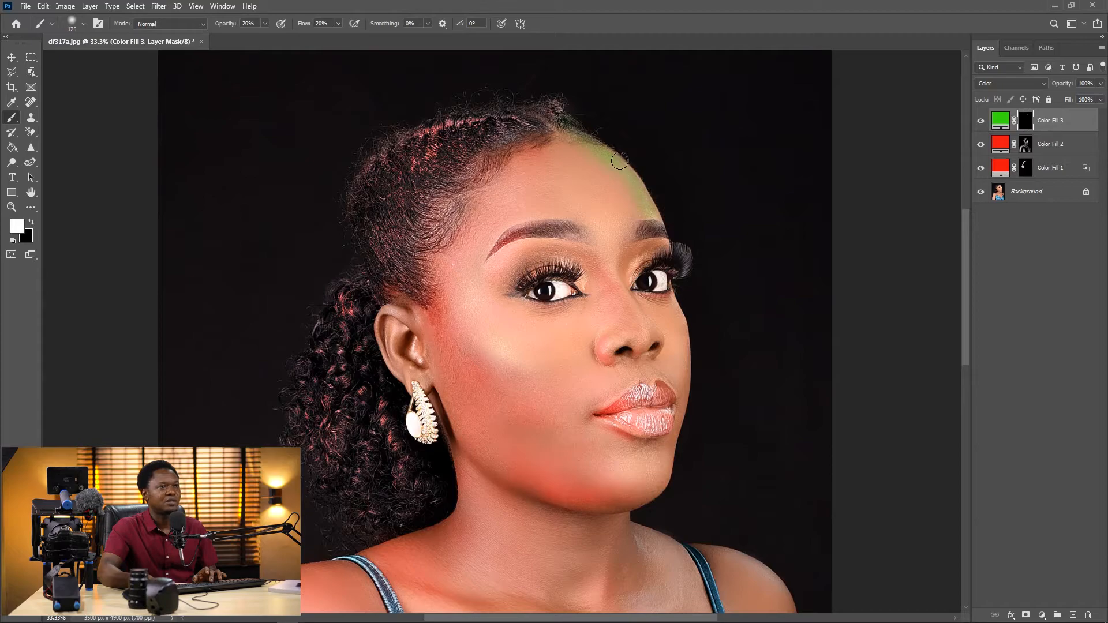
mouse_move(646, 202)
mouse_down()
mouse_move(650, 262)
mouse_move(662, 245)
mouse_move(655, 271)
mouse_move(655, 222)
mouse_move(667, 279)
mouse_up()
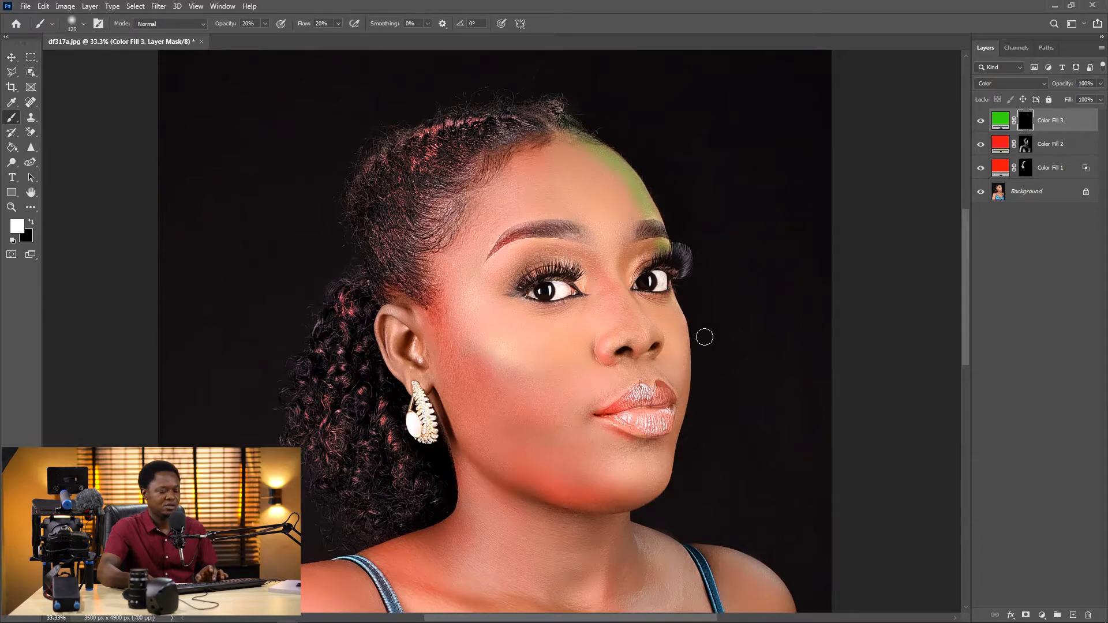
- Reduce the brush to 30 and paint green on the mask over the skin at the outer corner of the far eye
key(ctrl+plus)
key(ctrl+plus)
key(ctrl+plus)
key(ctrl+plus)
drag(690, 346, 346, 329)
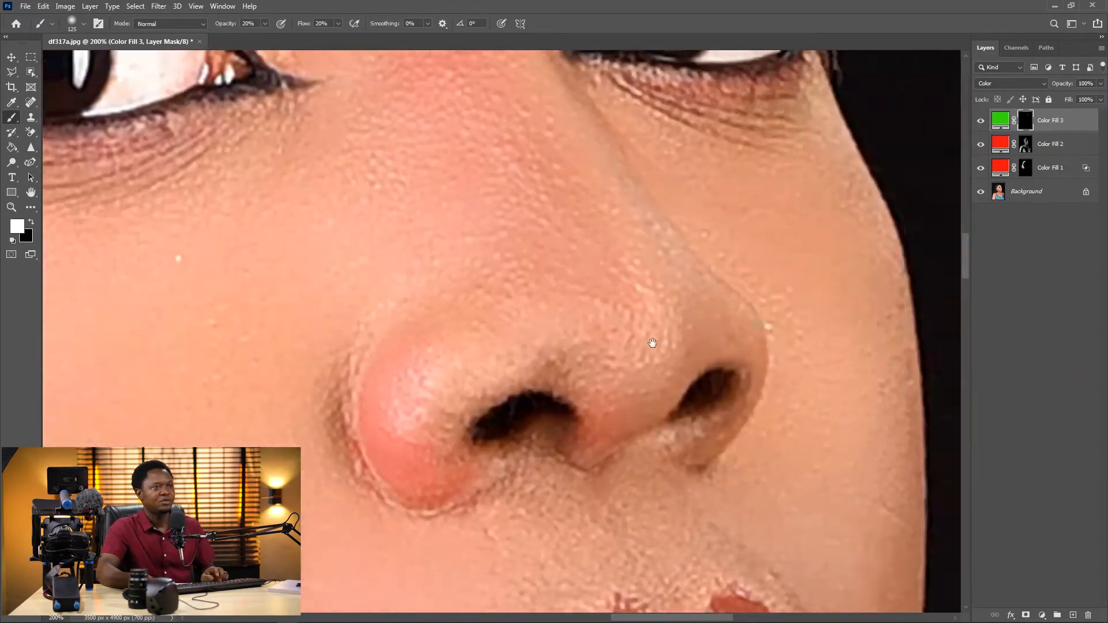
drag(652, 344, 598, 440)
key(bracketleft)
key(bracketleft)
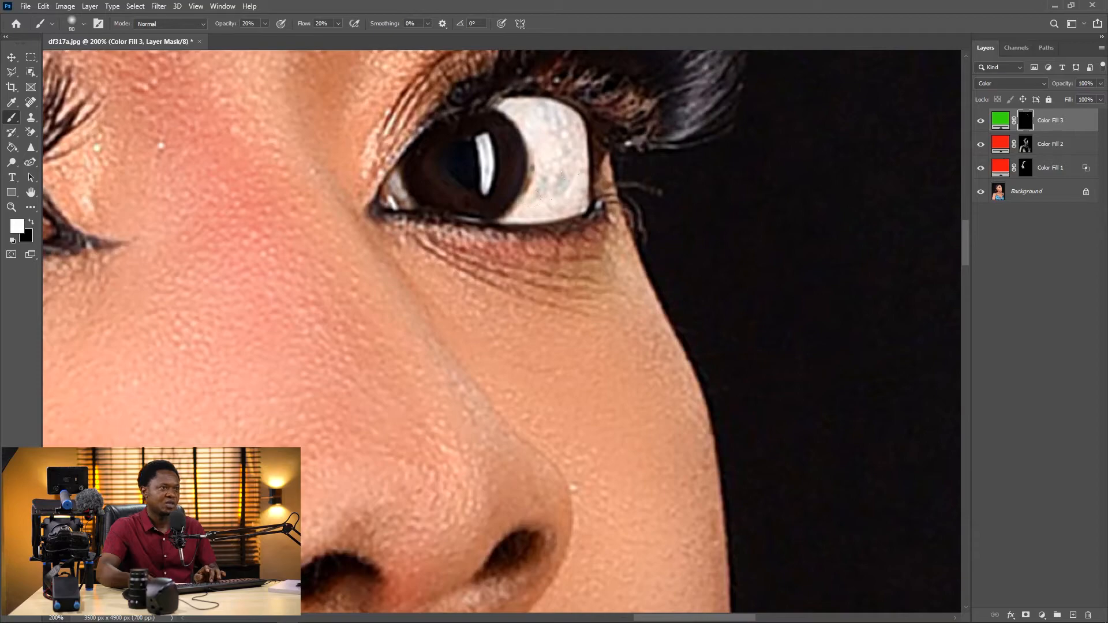
key(bracketleft)
key(bracketleft)
drag(605, 157, 609, 182)
key(bracketright)
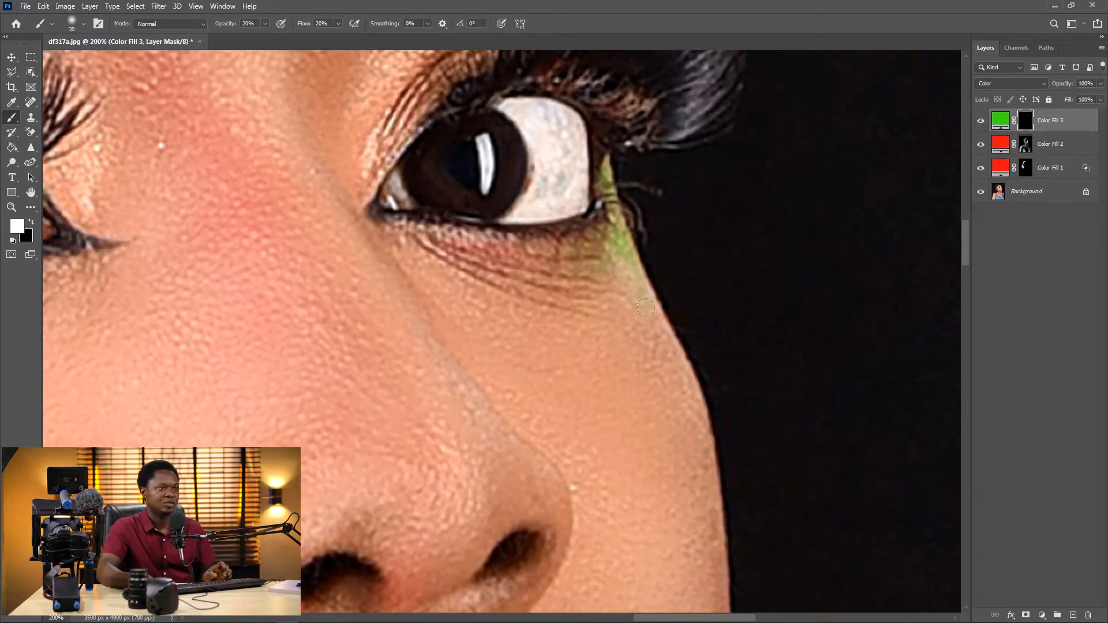
- Enlarge the brush to 60, then 80, and paint green on the mask down the outer edge of the far cheek
scroll(658, 310, down, 4)
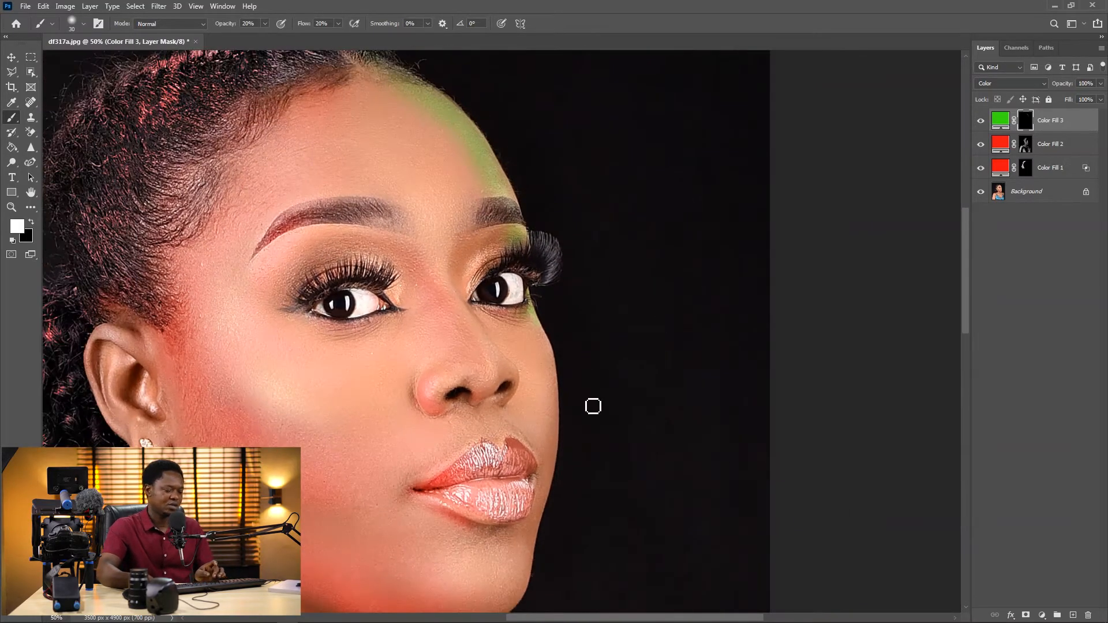
key(bracketright)
key(bracketright)
key(bracketright)
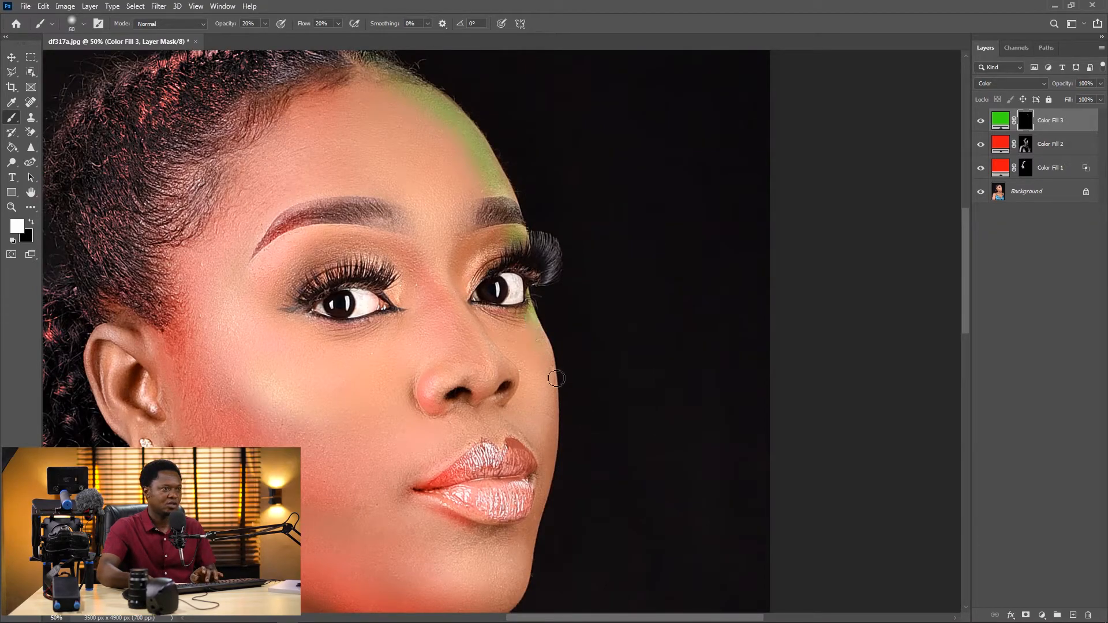
mouse_move(542, 326)
mouse_down()
mouse_move(547, 423)
mouse_move(555, 378)
mouse_move(551, 461)
mouse_move(536, 495)
mouse_move(549, 398)
mouse_move(540, 453)
mouse_up()
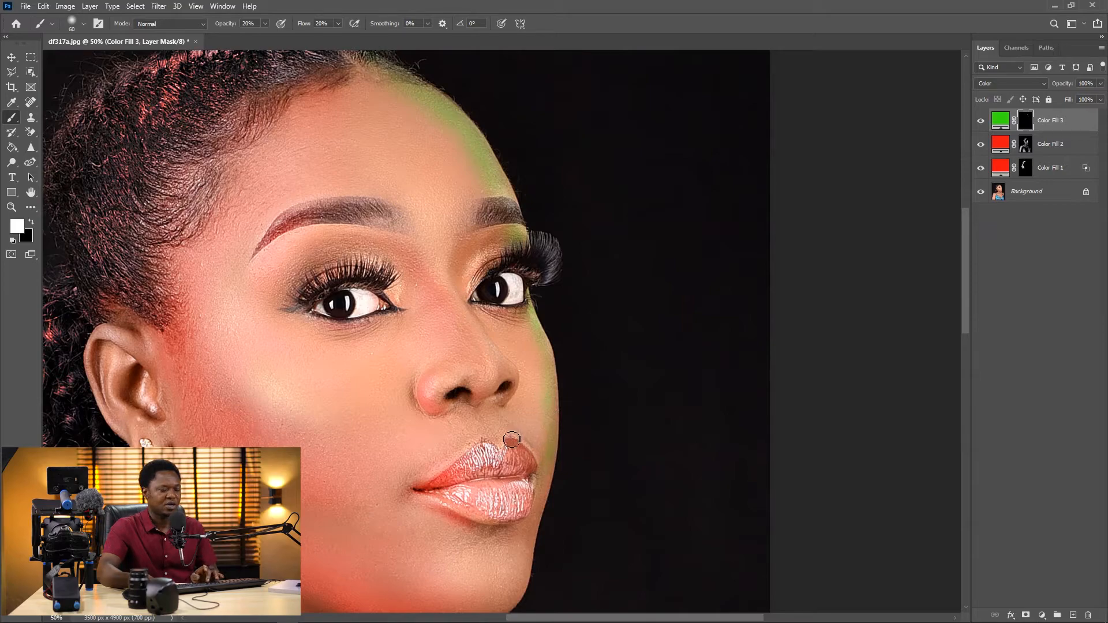
key(bracketright)
key(bracketright)
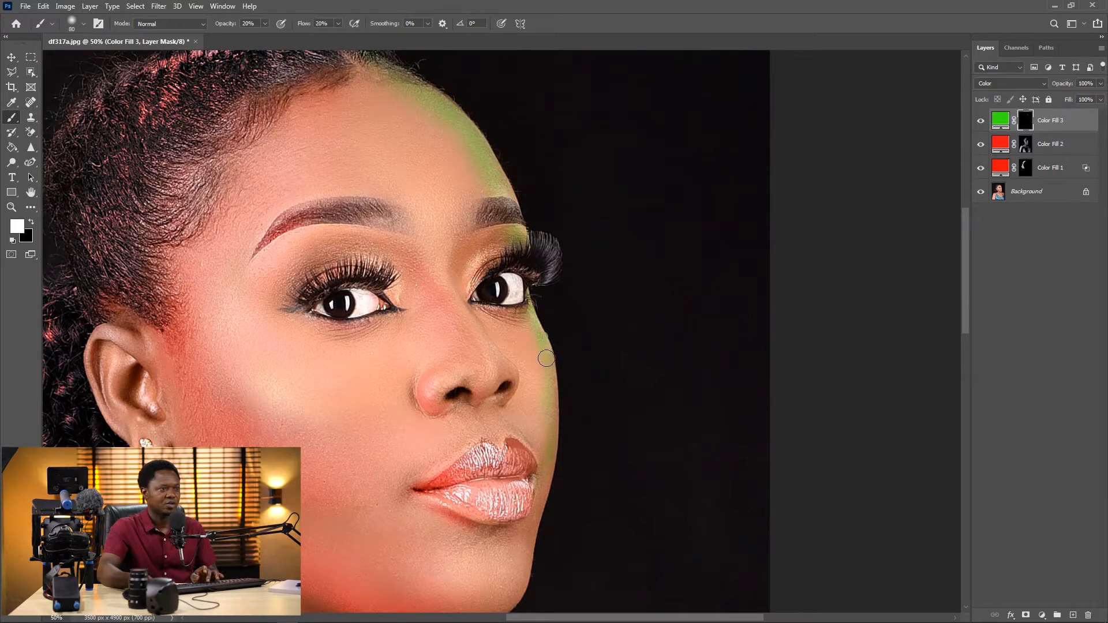
mouse_move(545, 358)
mouse_down()
mouse_move(555, 424)
mouse_move(555, 384)
mouse_up()
- Paint green on the mask along the far jawline, below the lower lip, over the far cheek and around the far eye socket
mouse_move(534, 492)
mouse_down()
mouse_move(531, 347)
mouse_move(502, 446)
mouse_move(518, 413)
mouse_move(521, 421)
mouse_move(499, 470)
mouse_move(520, 398)
mouse_move(498, 461)
mouse_move(469, 471)
mouse_up()
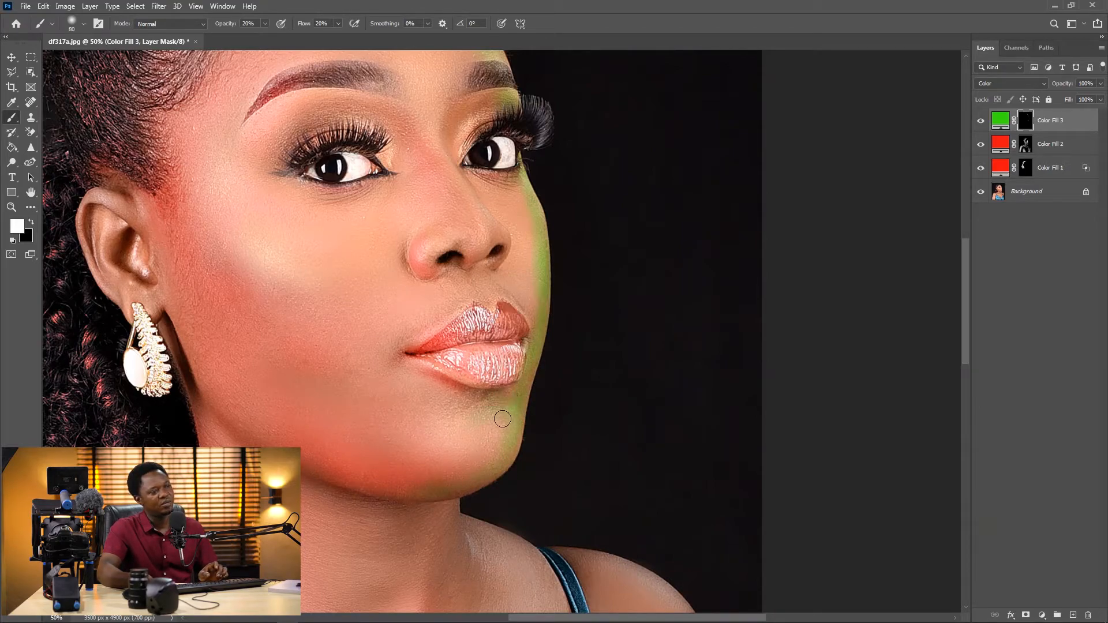
mouse_move(503, 419)
mouse_down()
mouse_move(464, 412)
mouse_move(513, 407)
mouse_move(485, 423)
mouse_move(512, 390)
mouse_up()
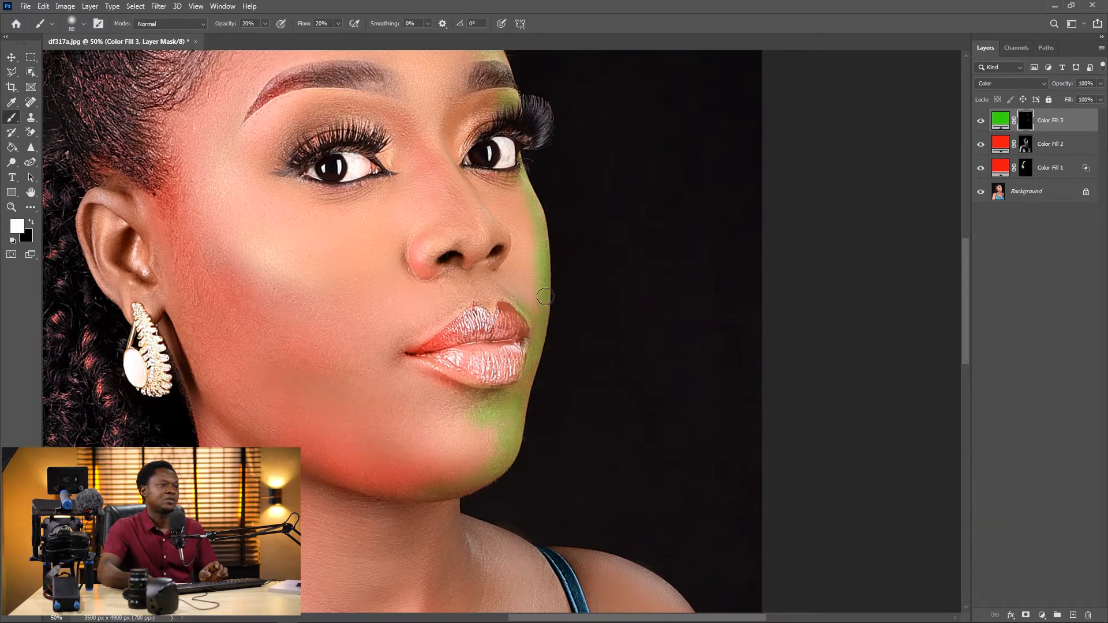
key(bracketright)
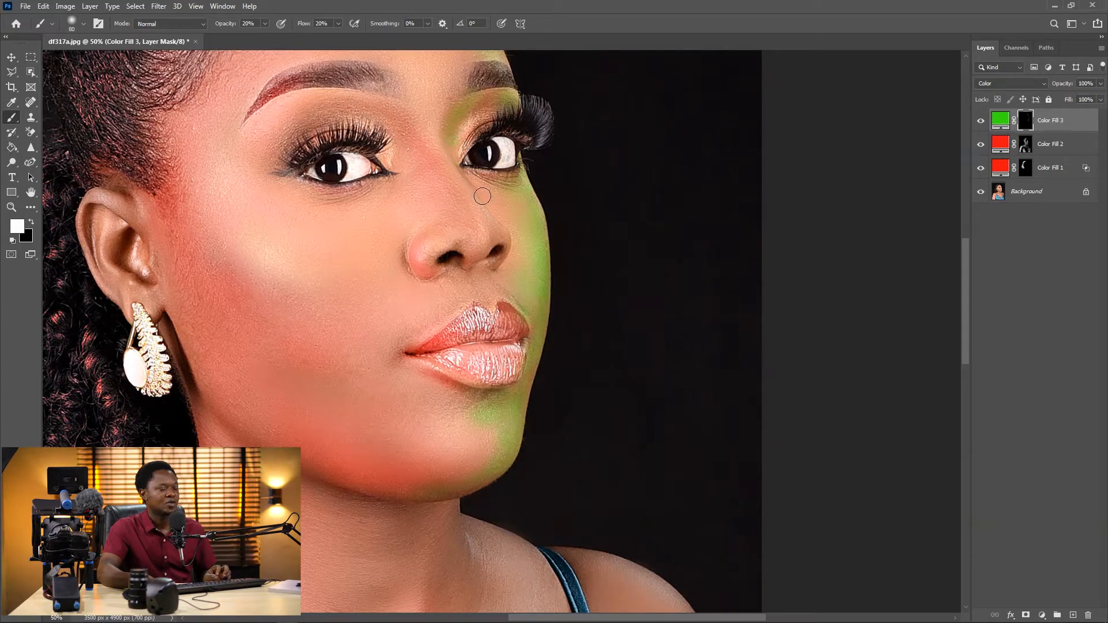
- Reduce the brush to 35 and paint green on the mask along the far side of the nose, from eye corner to nostril
key(ctrl+minus)
key(ctrl+plus)
key(ctrl+plus)
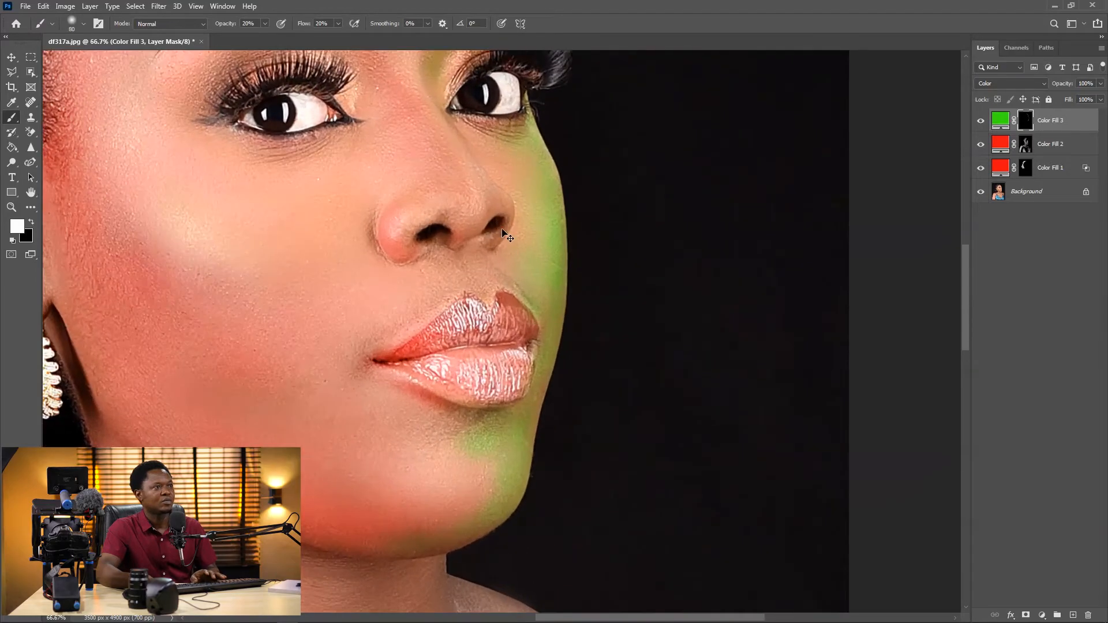
key(ctrl+plus)
scroll(479, 222, up, 4)
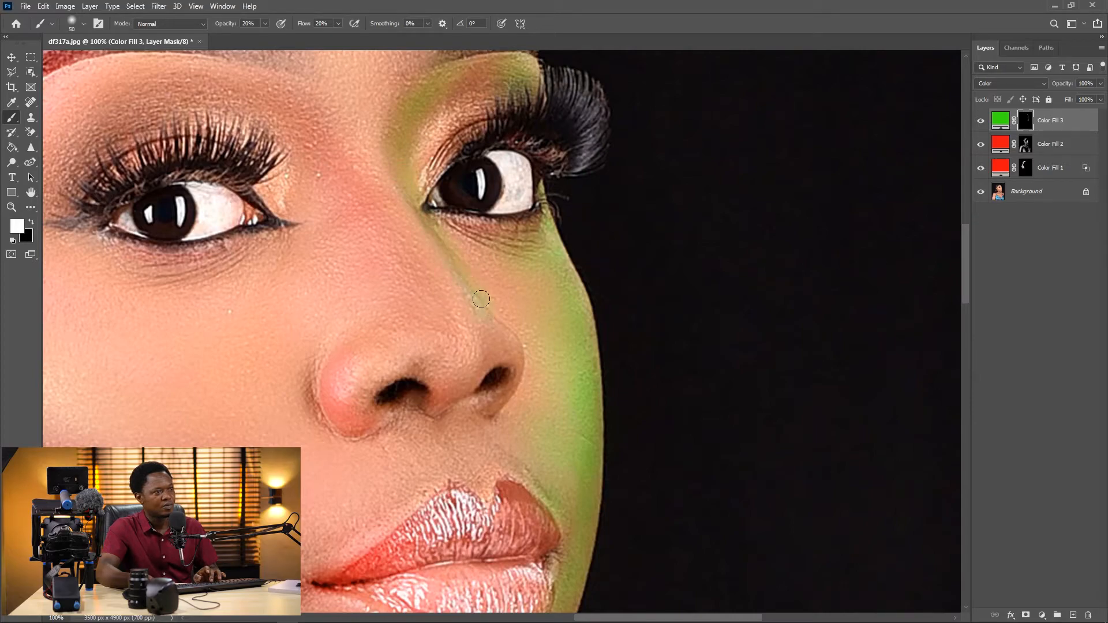
key(bracketleft)
key(bracketleft)
key(bracketleft)
mouse_move(450, 253)
mouse_down()
mouse_move(528, 361)
mouse_move(531, 334)
mouse_move(508, 335)
mouse_move(516, 349)
mouse_move(490, 326)
mouse_move(509, 356)
mouse_move(499, 335)
mouse_move(517, 349)
mouse_up()
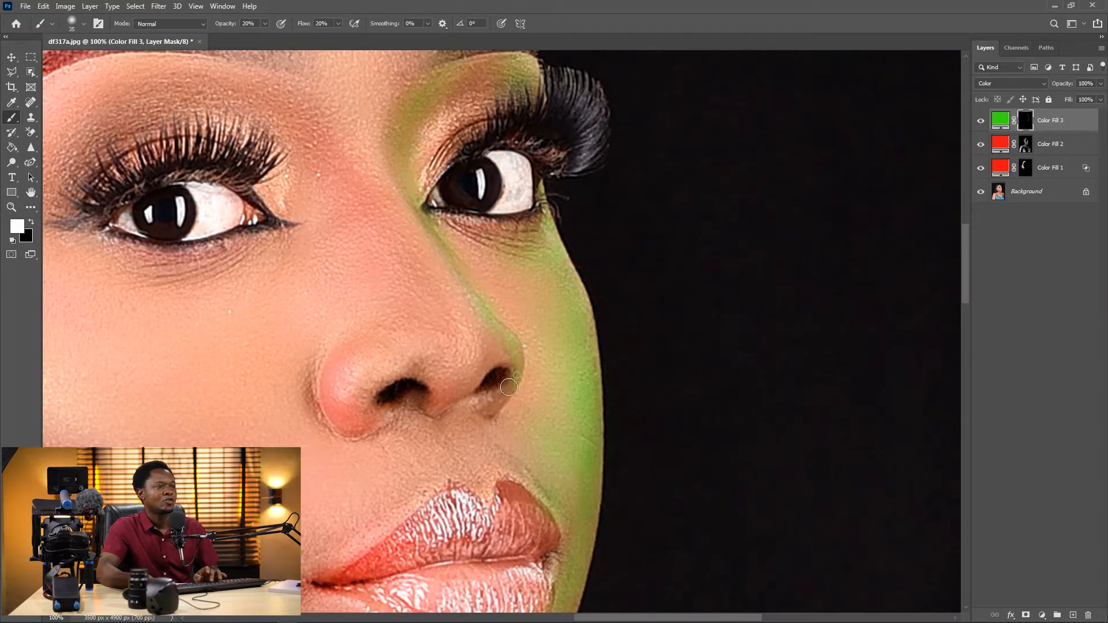
- Paint green on the mask below the far nostril and along the skin above the upper lip
mouse_move(508, 388)
mouse_down()
mouse_move(495, 406)
mouse_move(588, 378)
mouse_move(576, 225)
mouse_up()
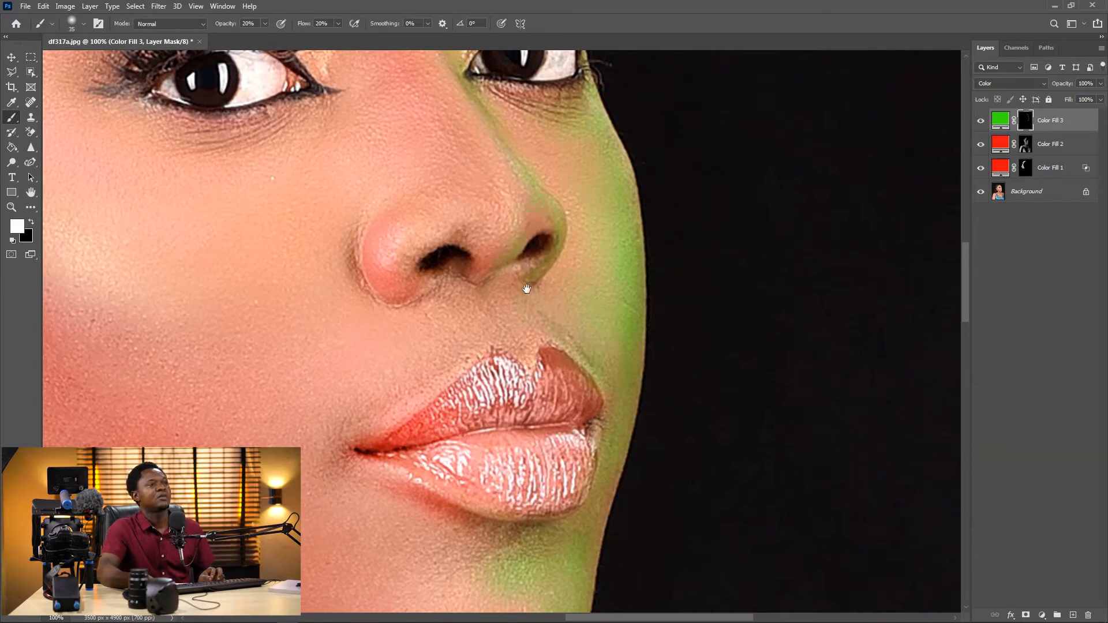
drag(526, 289, 508, 142)
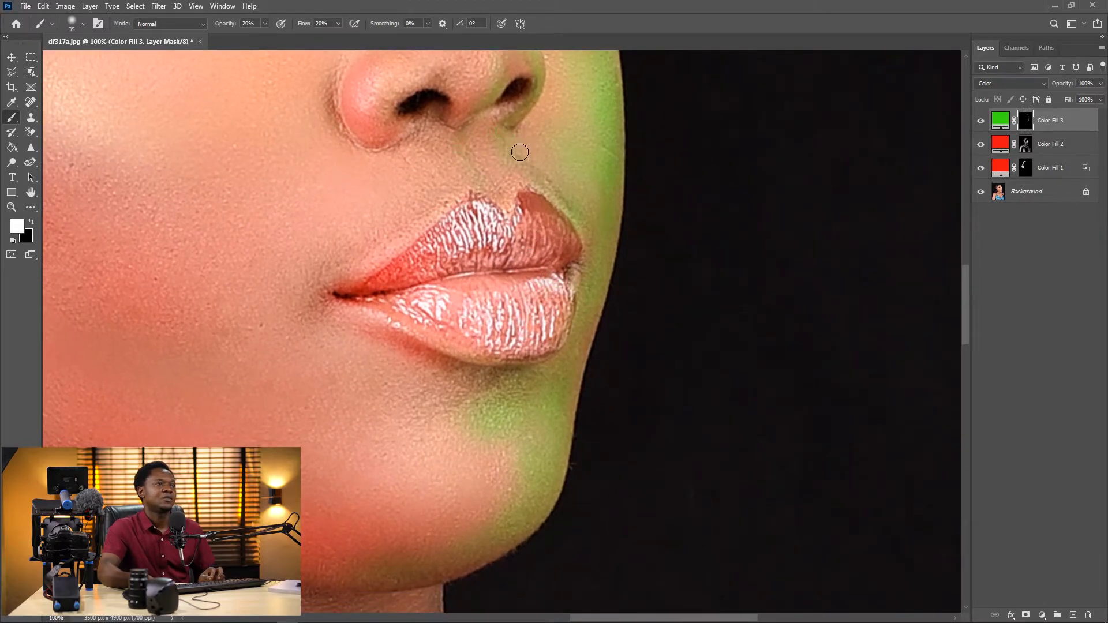
scroll(531, 192, down, 3)
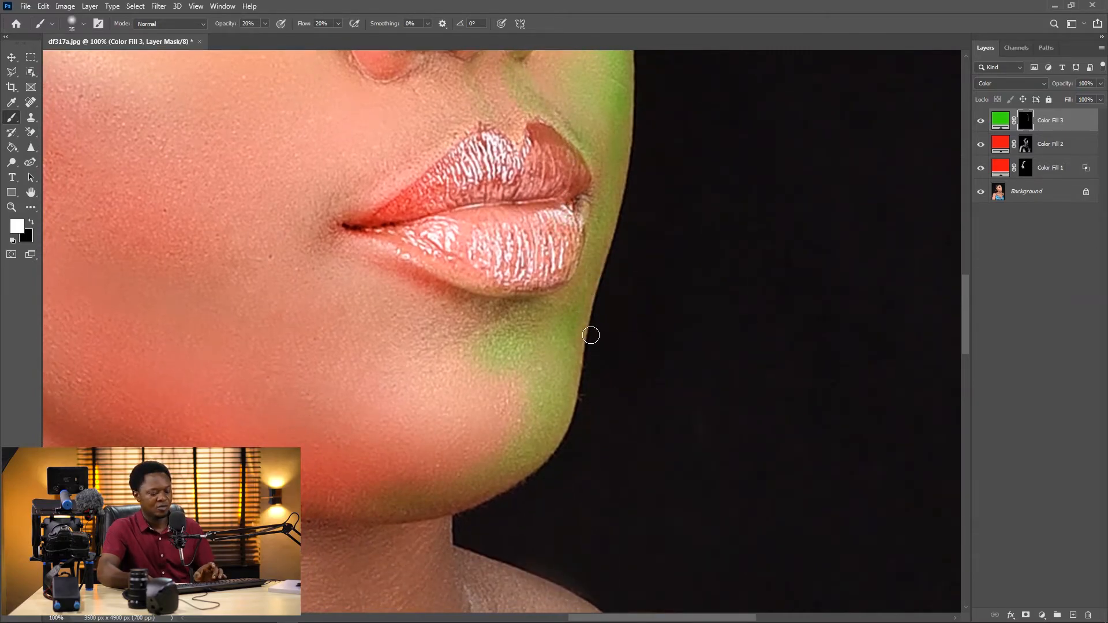
- Enlarge the brush to 175 and paint green on the mask over the far side of the neck and the far shoulder
key(ctrl+minus)
key(ctrl+minus)
key(ctrl+minus)
key(bracketright)
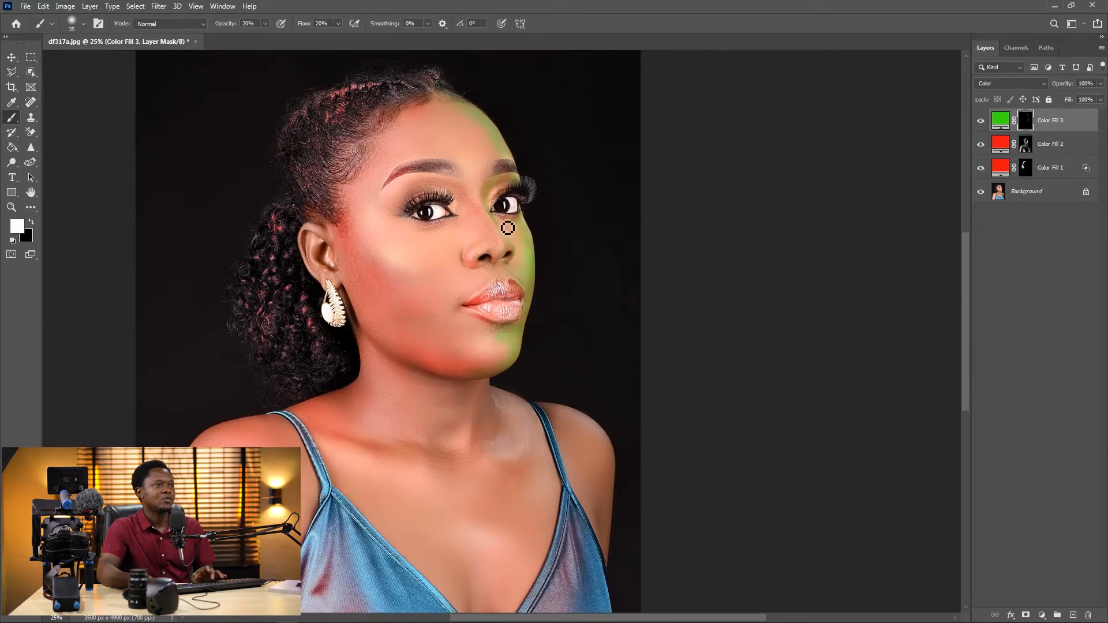
key(bracketright)
key(bracketright)
key(bracketright)
key(bracketright)
key(bracketright)
key(bracketright)
key(bracketright)
key(bracketright)
key(bracketright)
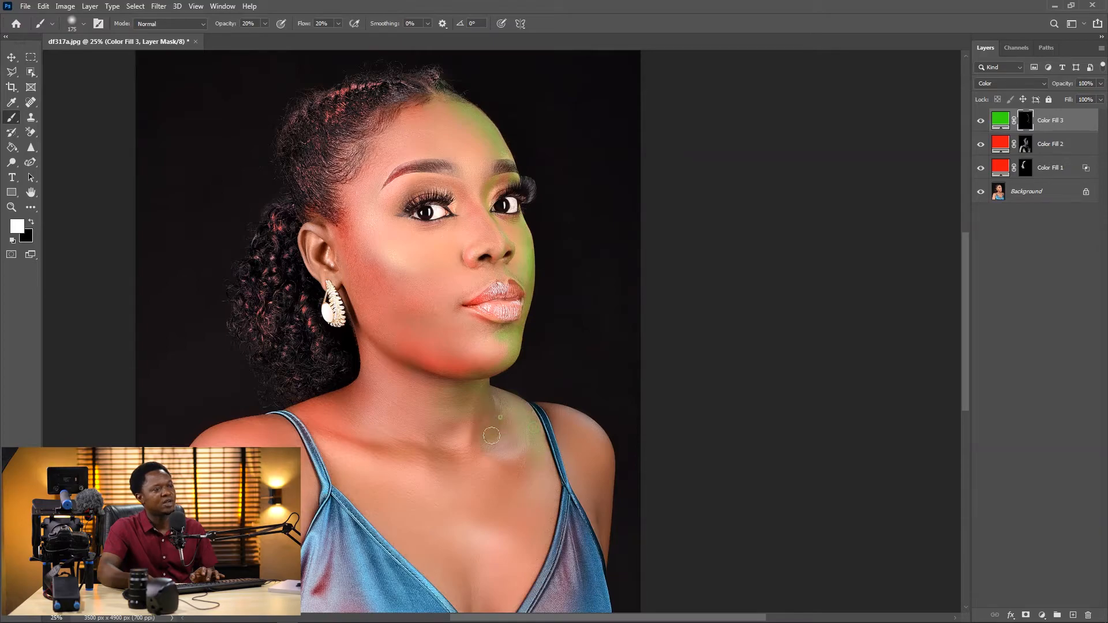
mouse_move(556, 408)
mouse_down()
mouse_move(535, 410)
mouse_move(601, 450)
mouse_move(593, 433)
mouse_move(596, 547)
mouse_move(605, 447)
mouse_move(585, 418)
mouse_move(593, 495)
mouse_move(578, 433)
mouse_up()
- Enlarge the brush to 250 and paint green on the mask over the far collarbone, side of the chest and upper arm
key(bracketright)
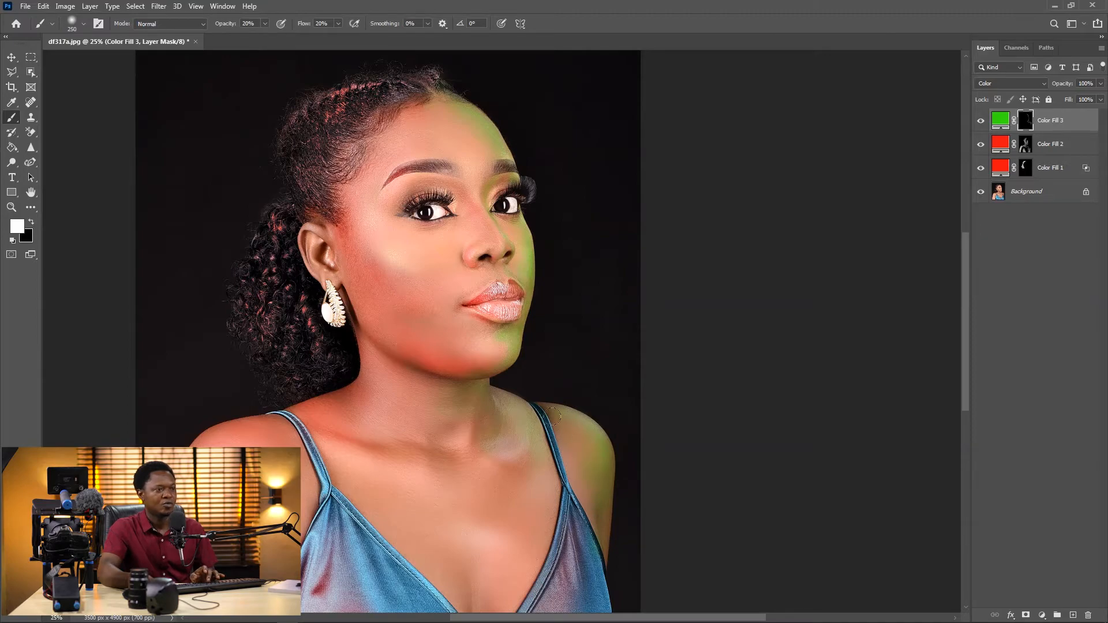
drag(590, 549, 554, 365)
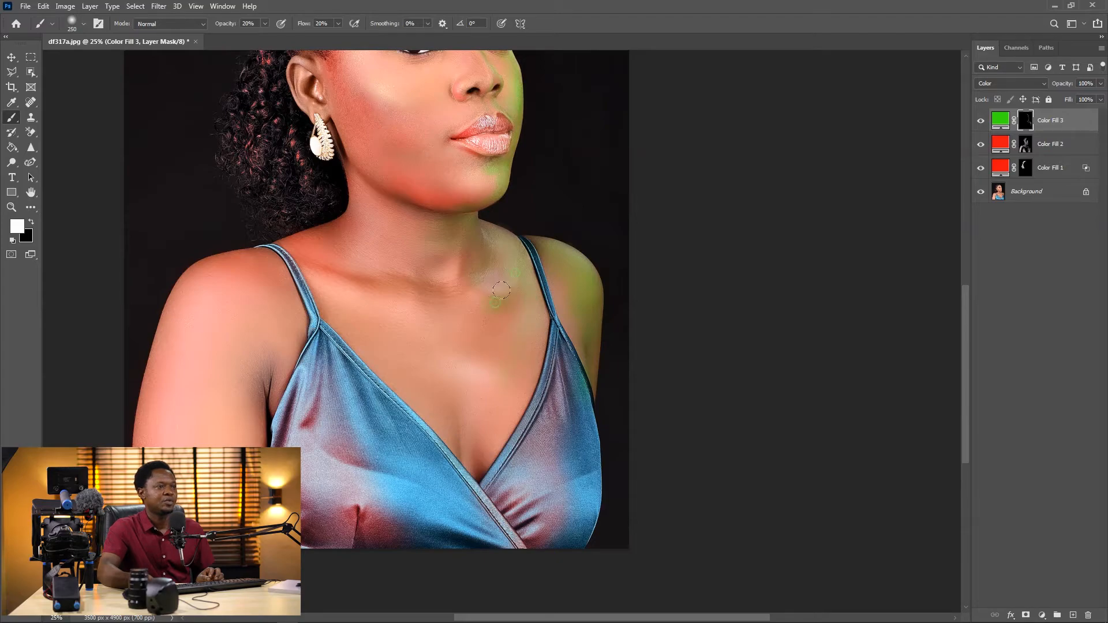
mouse_move(455, 260)
mouse_down()
mouse_move(467, 246)
mouse_move(464, 270)
mouse_up()
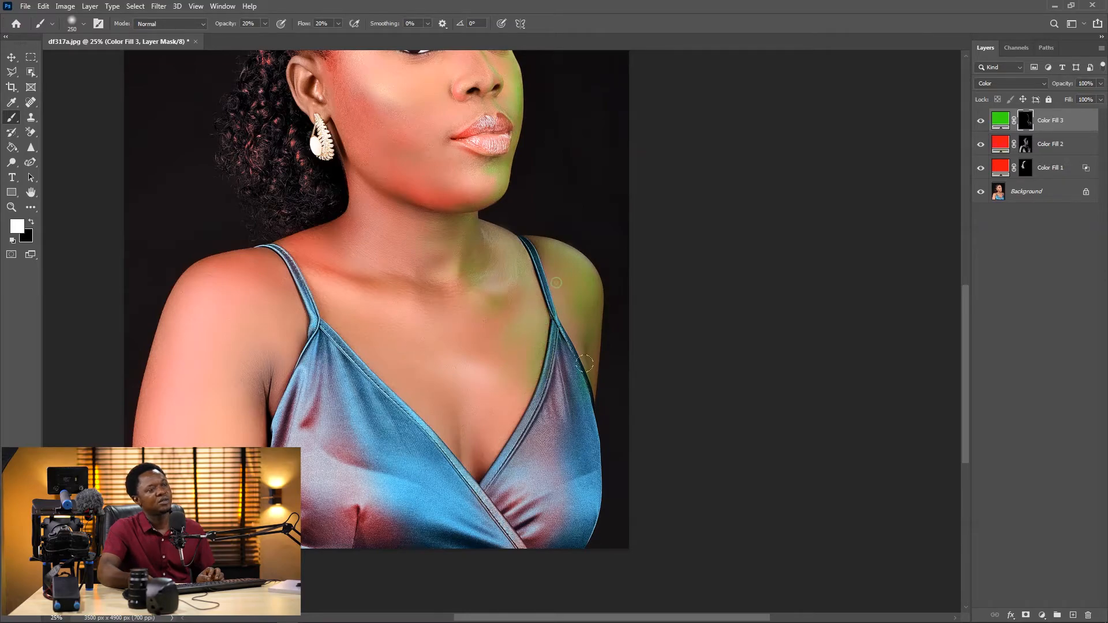
- Paint green on the mask over the dress's far edge and blue areas, enlarging the brush to 400
scroll(584, 363, down, 2)
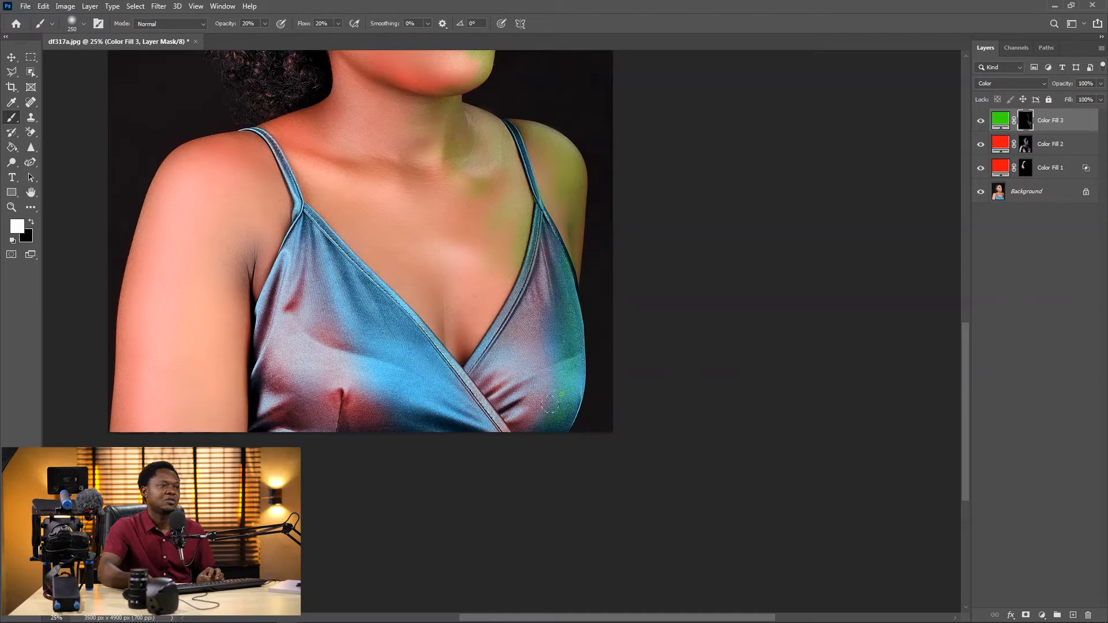
drag(548, 430, 553, 350)
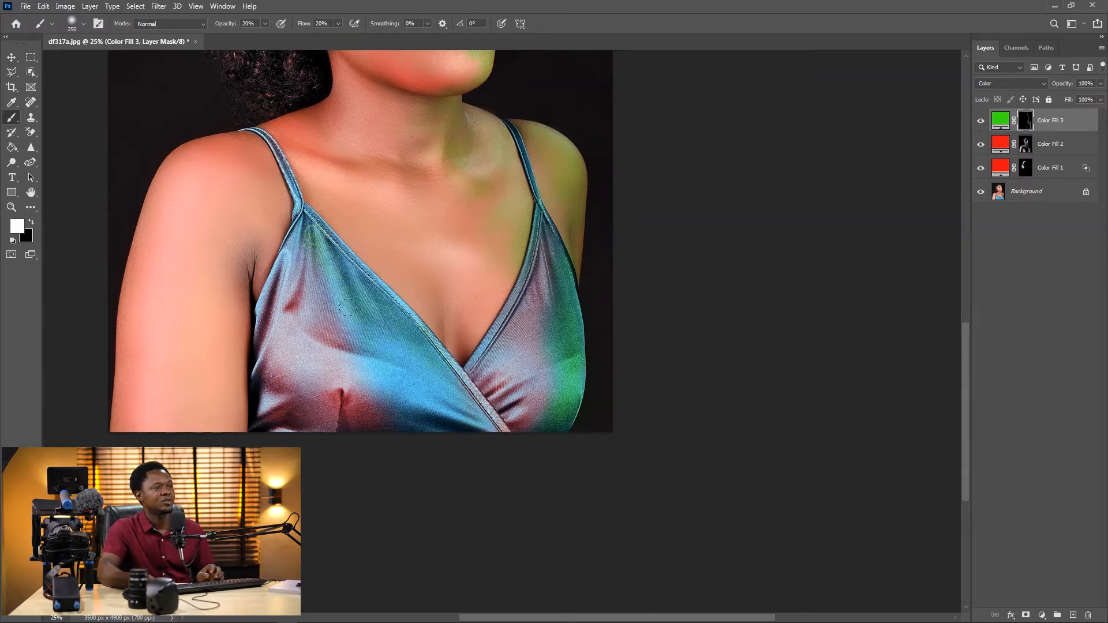
key(bracketright)
key(bracketright)
key(bracketright)
key(bracketright)
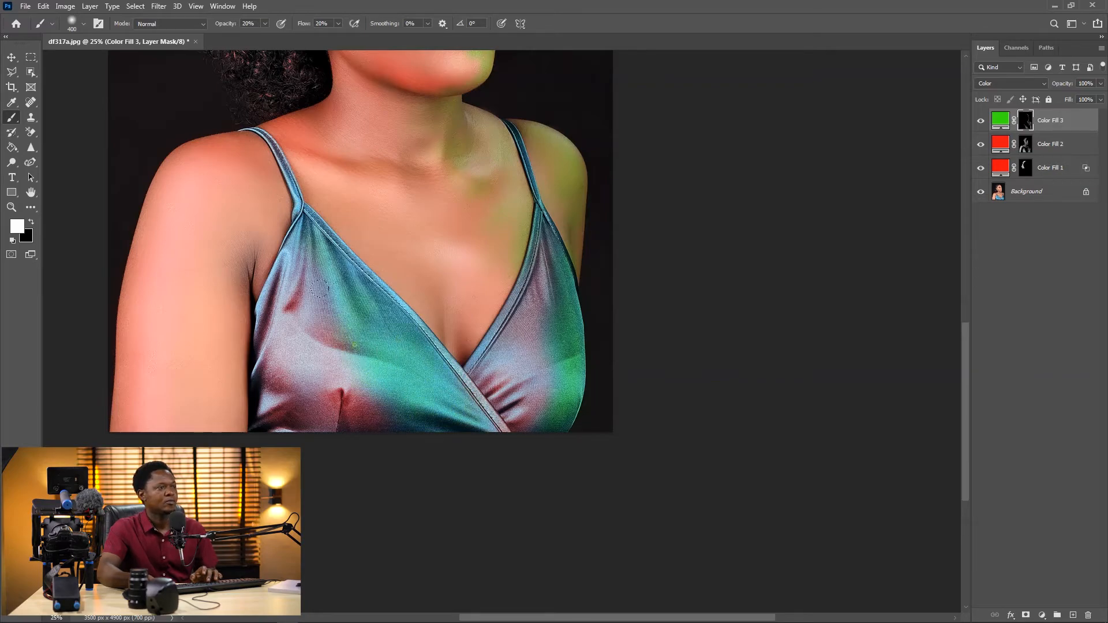
- Examine the red and green lighting across the whole portrait, from the dress to the face and hair
drag(389, 241, 448, 400)
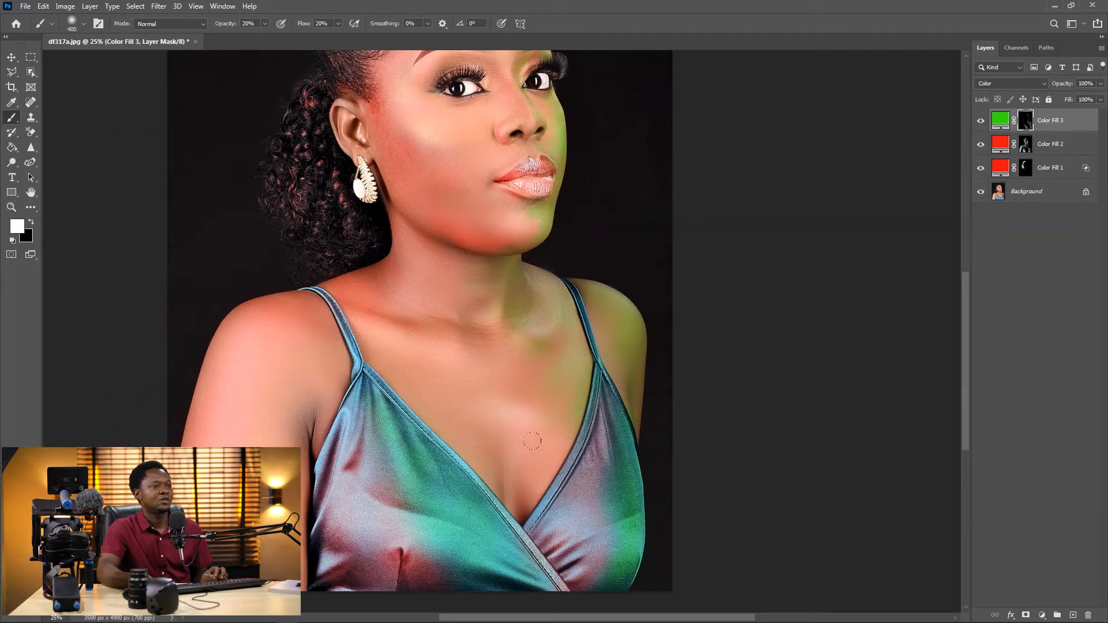
mouse_move(503, 465)
mouse_down()
mouse_move(427, 401)
mouse_move(441, 368)
mouse_up()
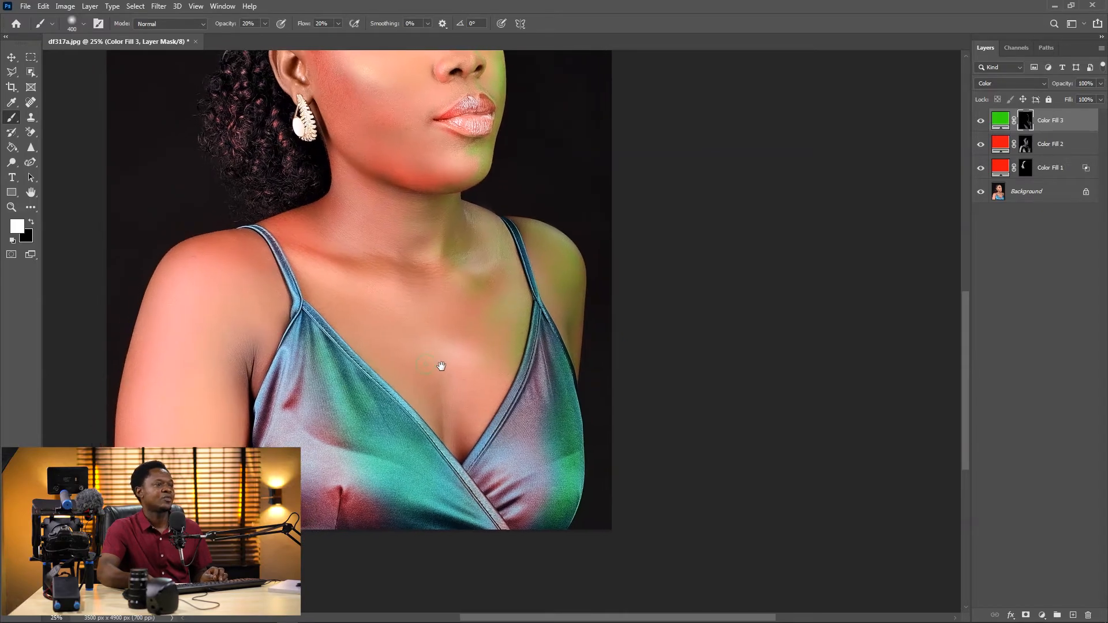
drag(410, 322, 497, 512)
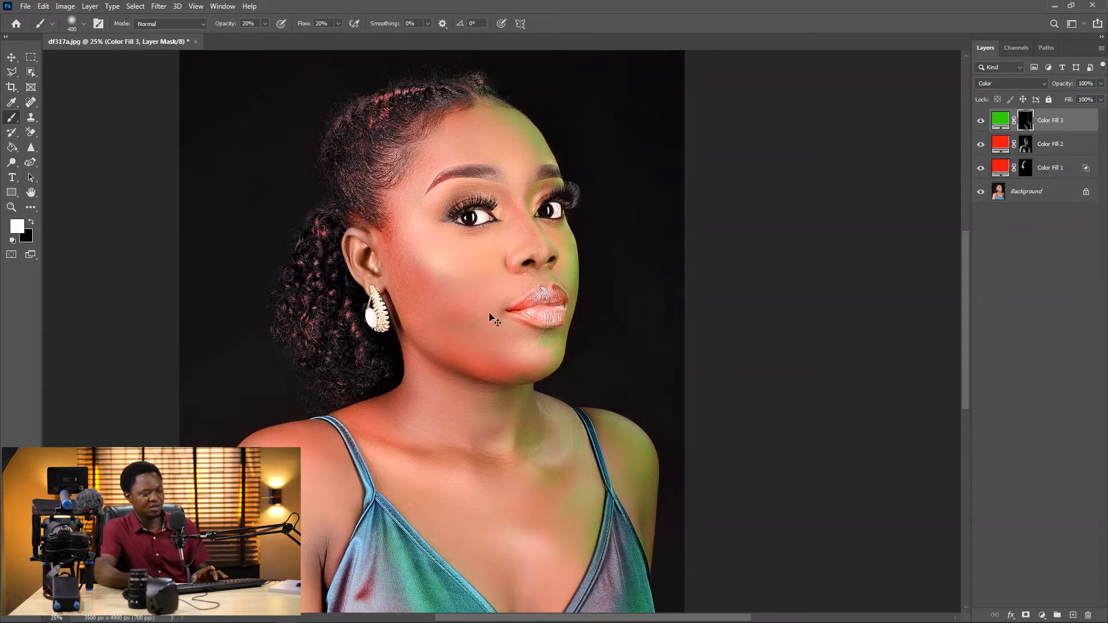
key(ctrl+minus)
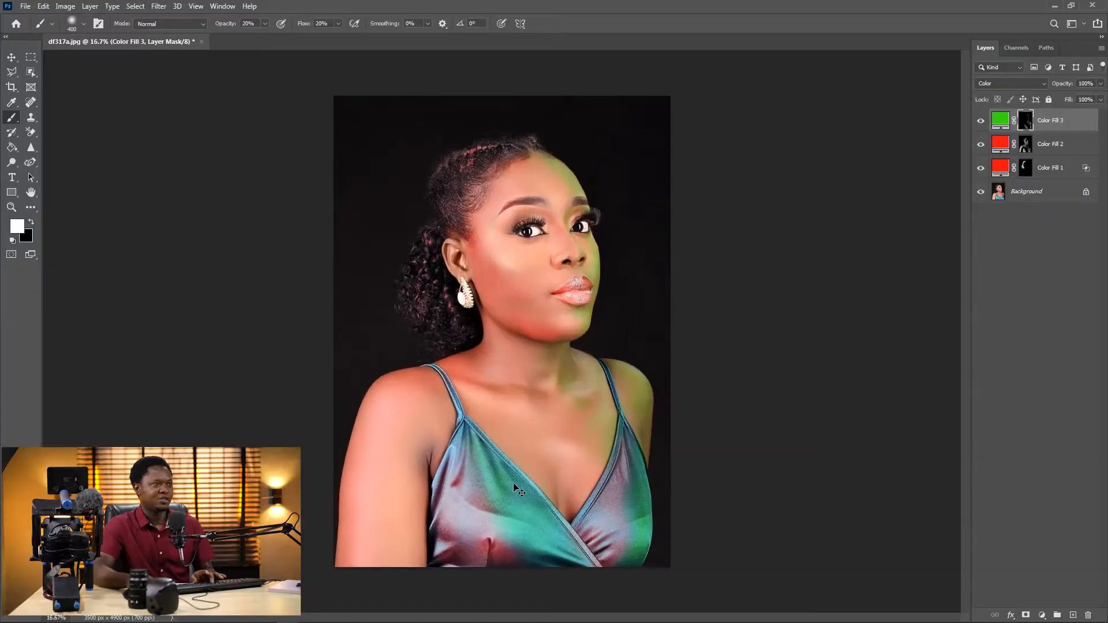
key(ctrl+plus)
key(ctrl+plus)
key(ctrl+plus)
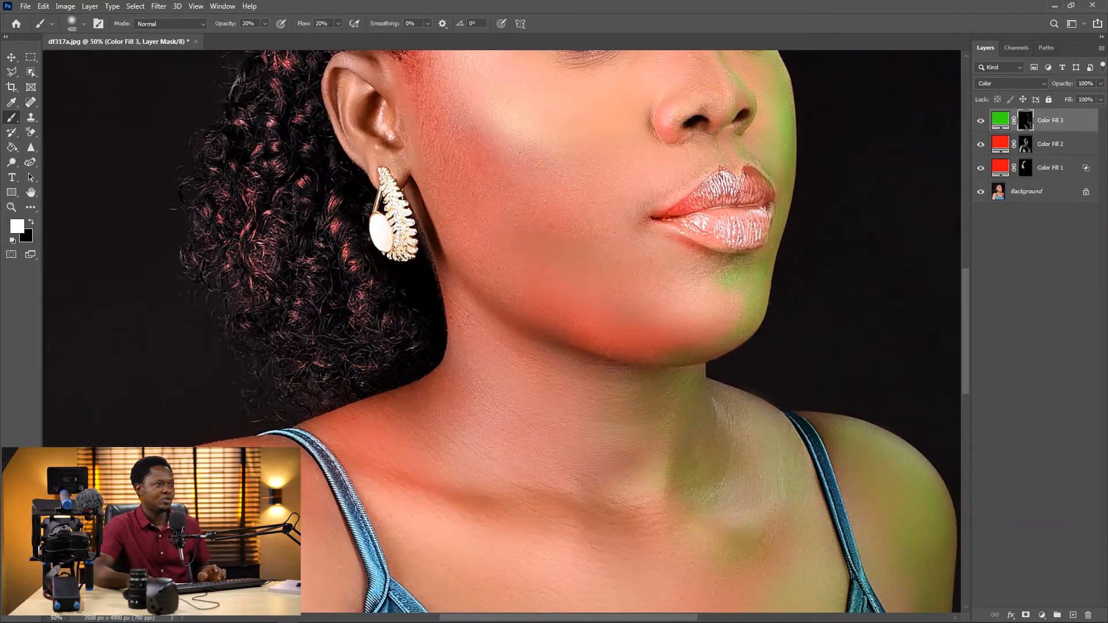
drag(464, 230, 564, 507)
drag(553, 321, 535, 338)
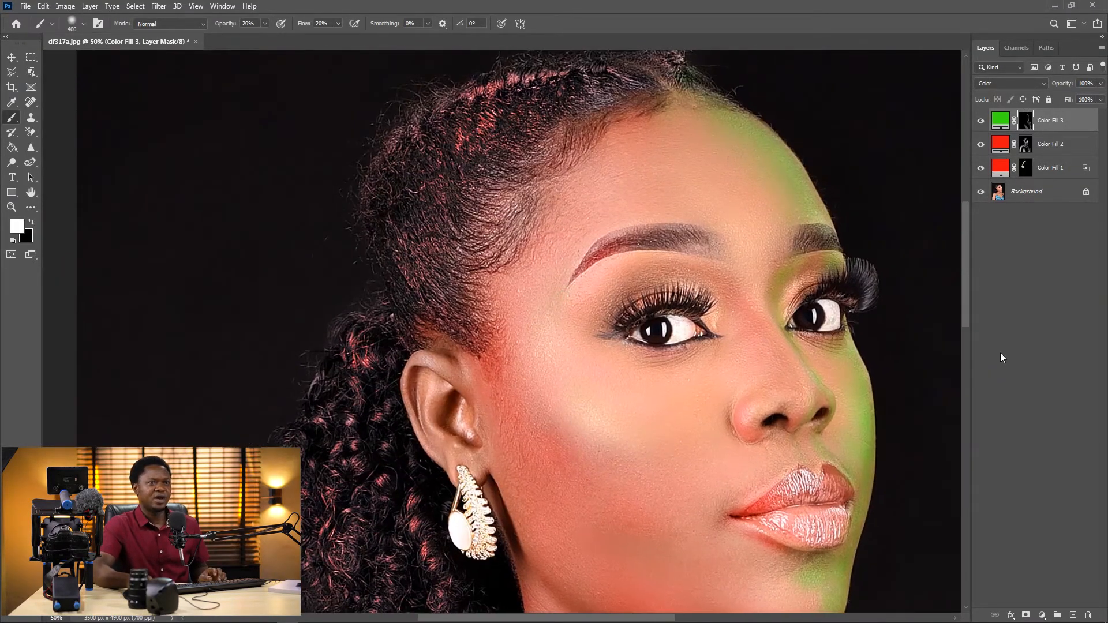
click(1000, 120)
double_click(1068, 120)
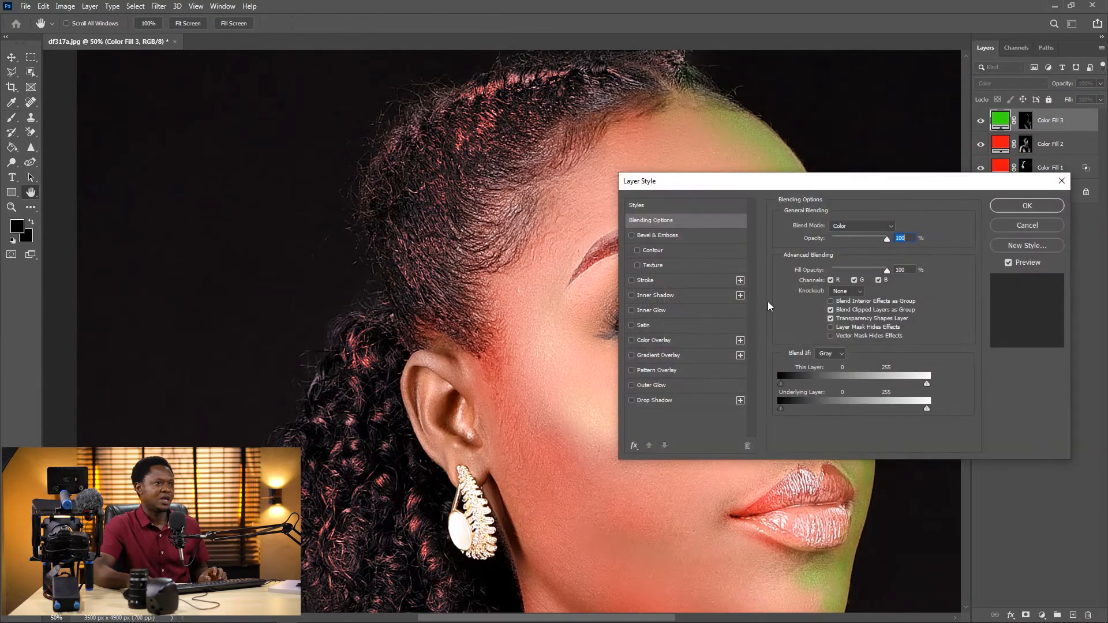
drag(782, 190, 811, 191)
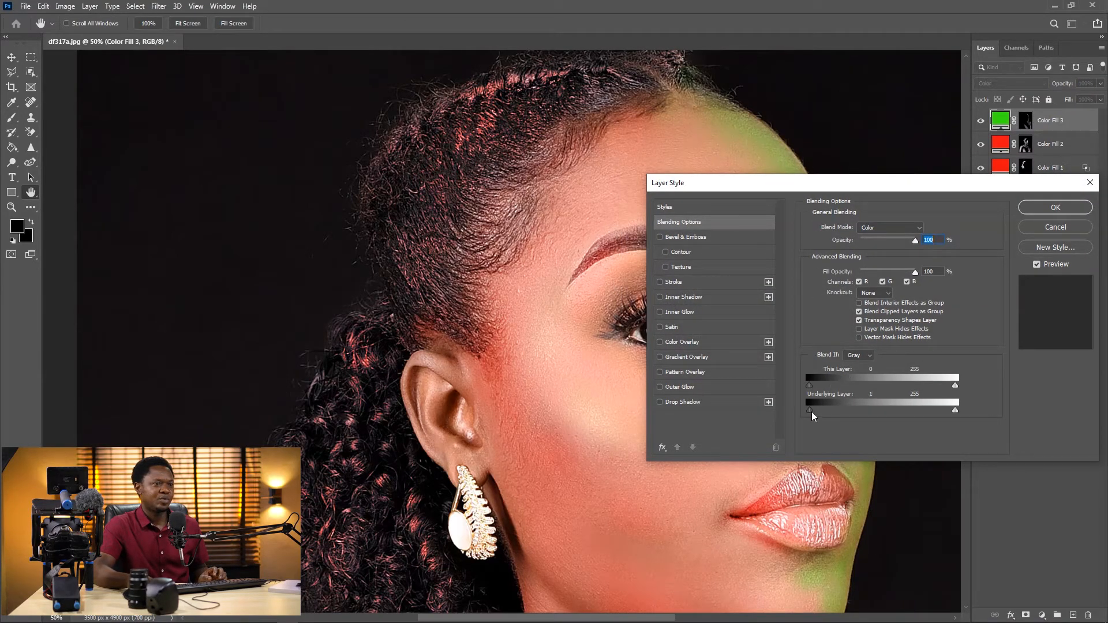
drag(811, 413, 822, 414)
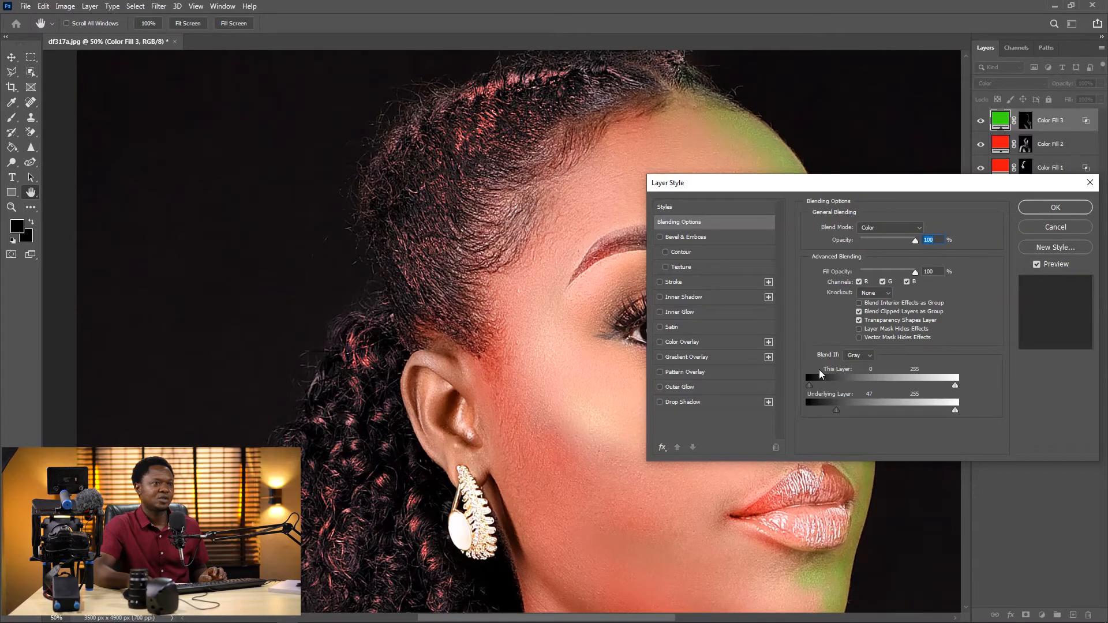
drag(832, 410, 816, 418)
click(1046, 229)
- Set the Underlying Layer shadow split in Color Fill 1's Blend If options to 20 / 210
click(1042, 170)
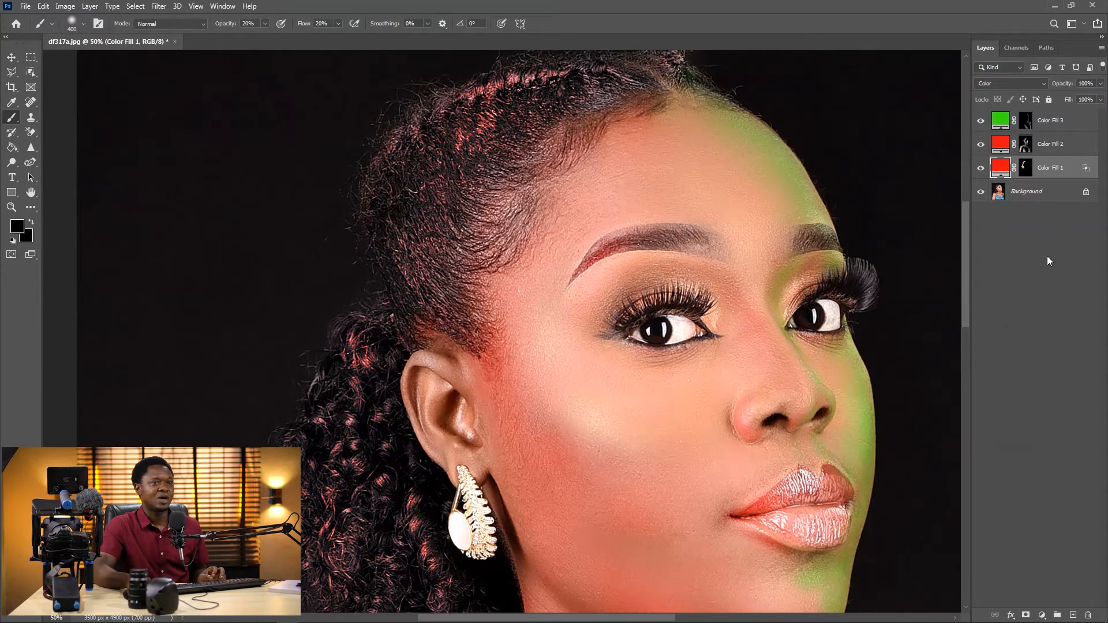
click(1025, 173)
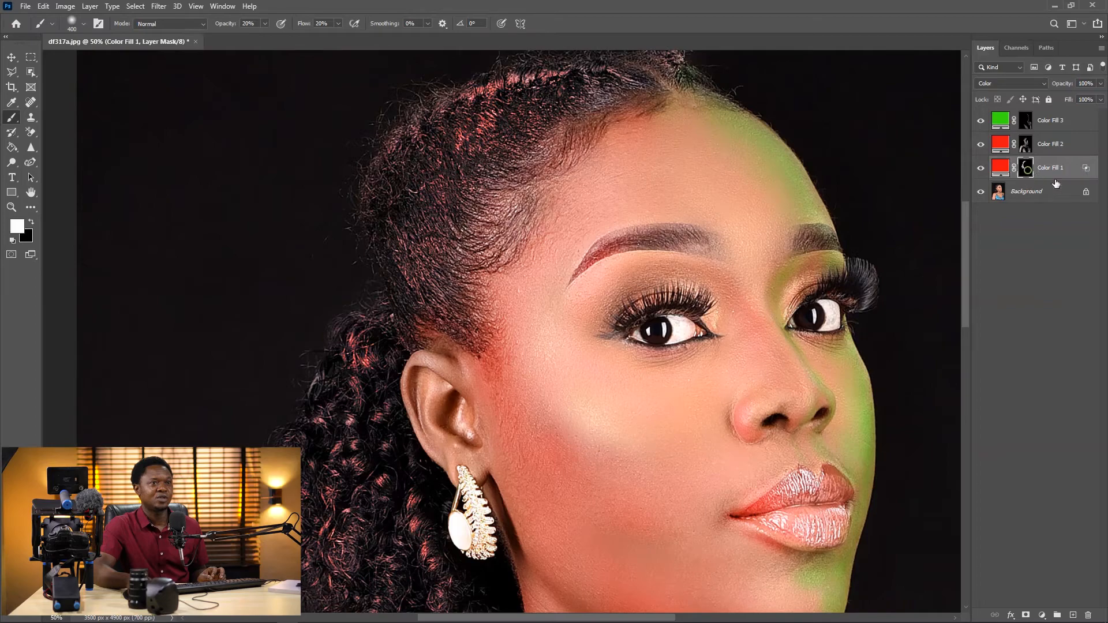
double_click(1088, 173)
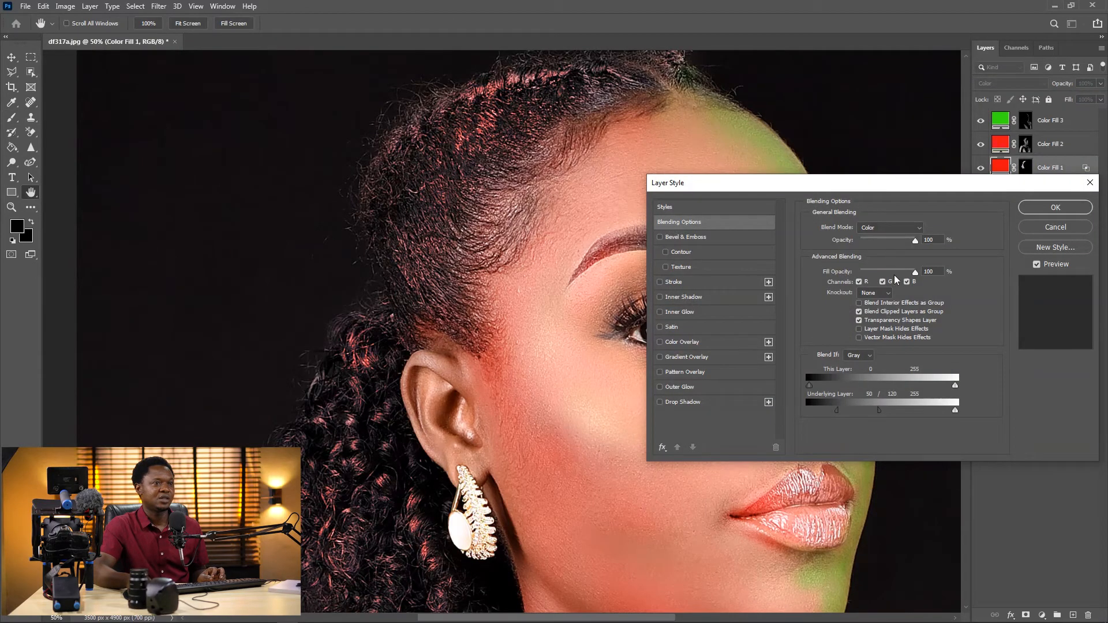
drag(839, 416, 823, 413)
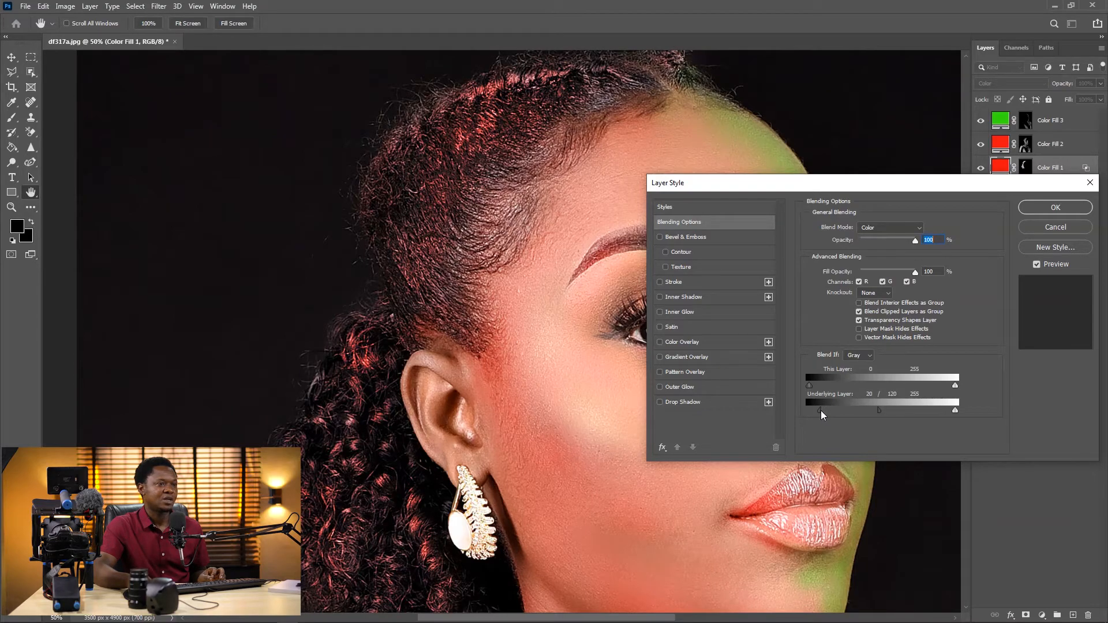
drag(878, 412, 914, 416)
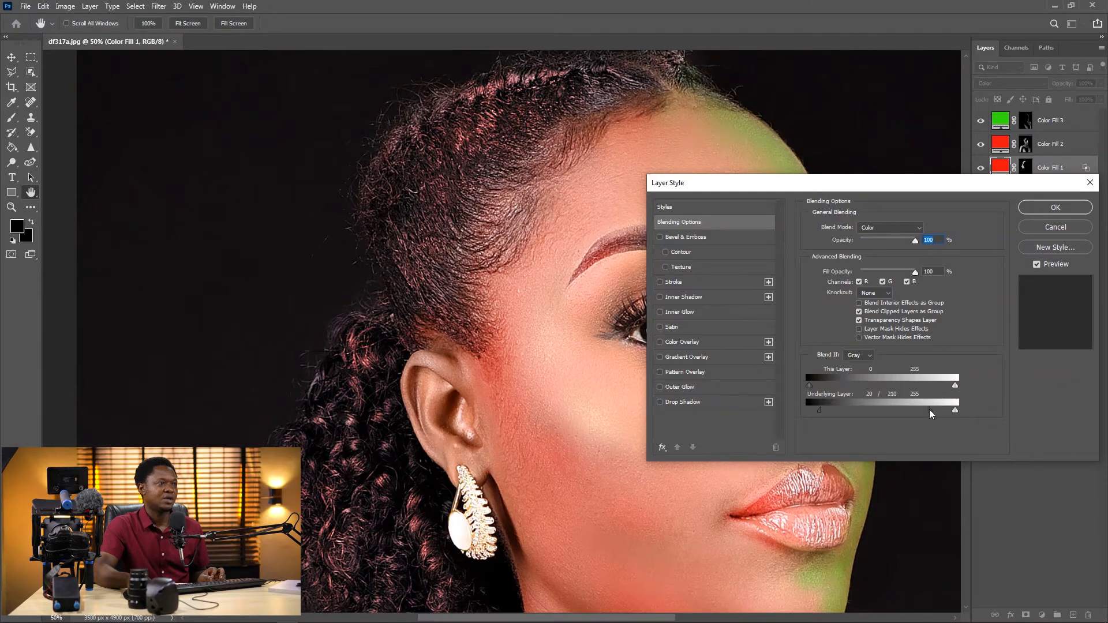
click(1054, 207)
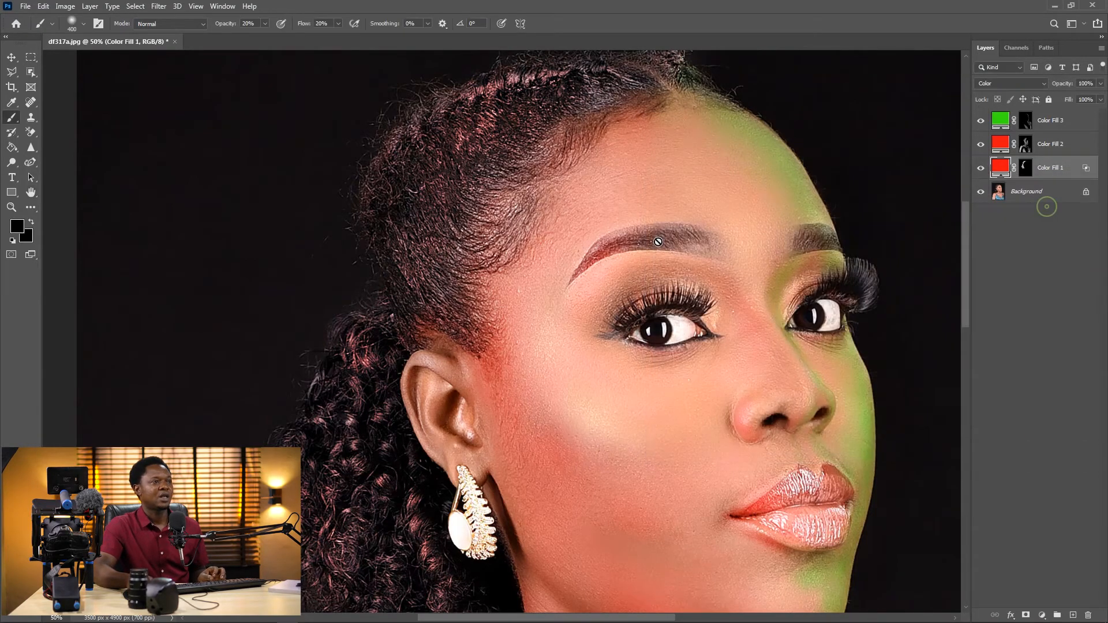
key(ctrl+minus)
key(ctrl+minus)
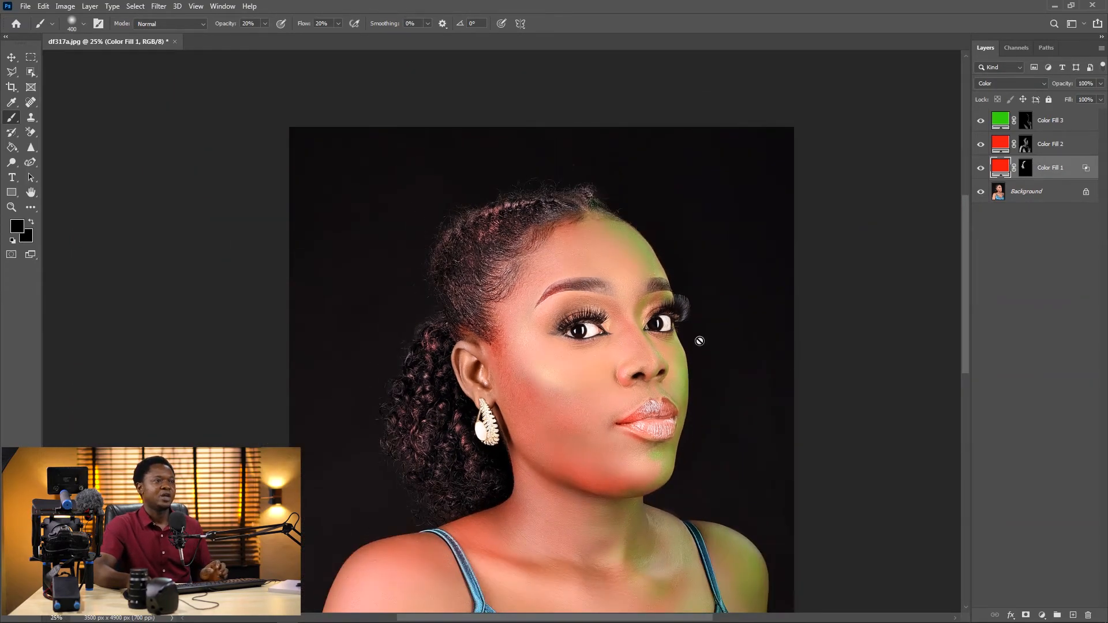
- Reduce the opacity of the Color Fill 2 layer to 67% to soften the red light on the skin
click(1043, 146)
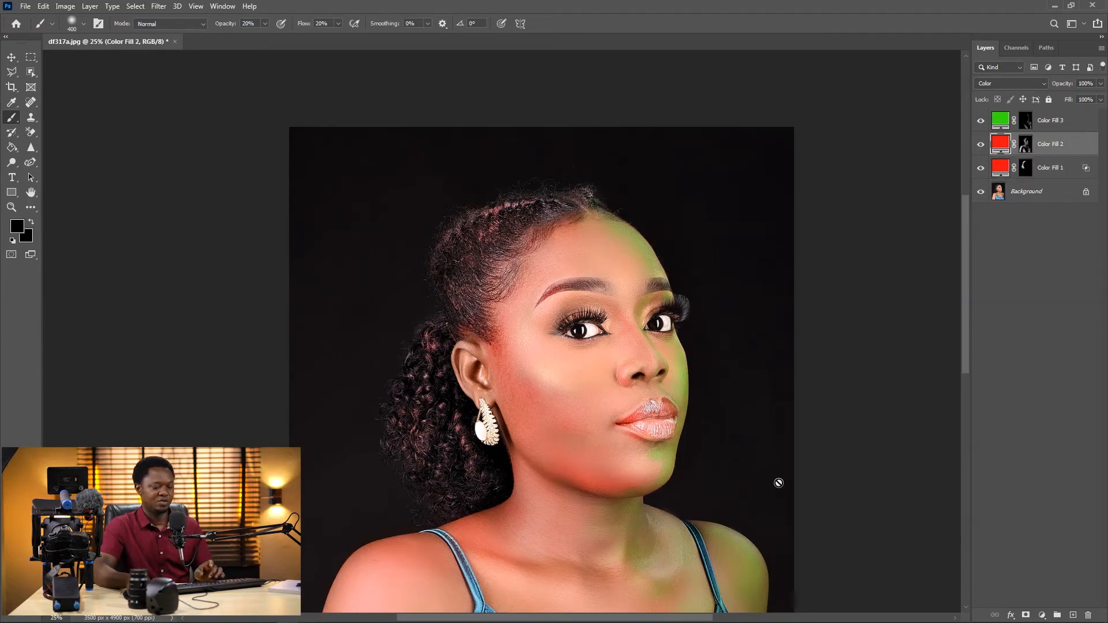
key(ctrl+equal)
drag(664, 458, 656, 378)
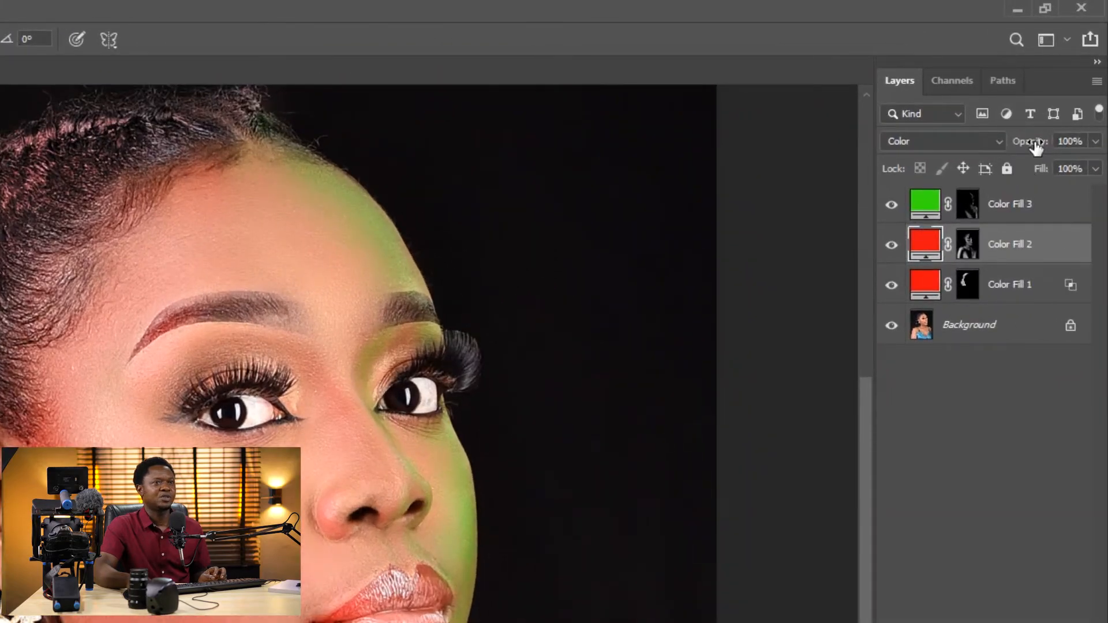
drag(1035, 147, 1002, 149)
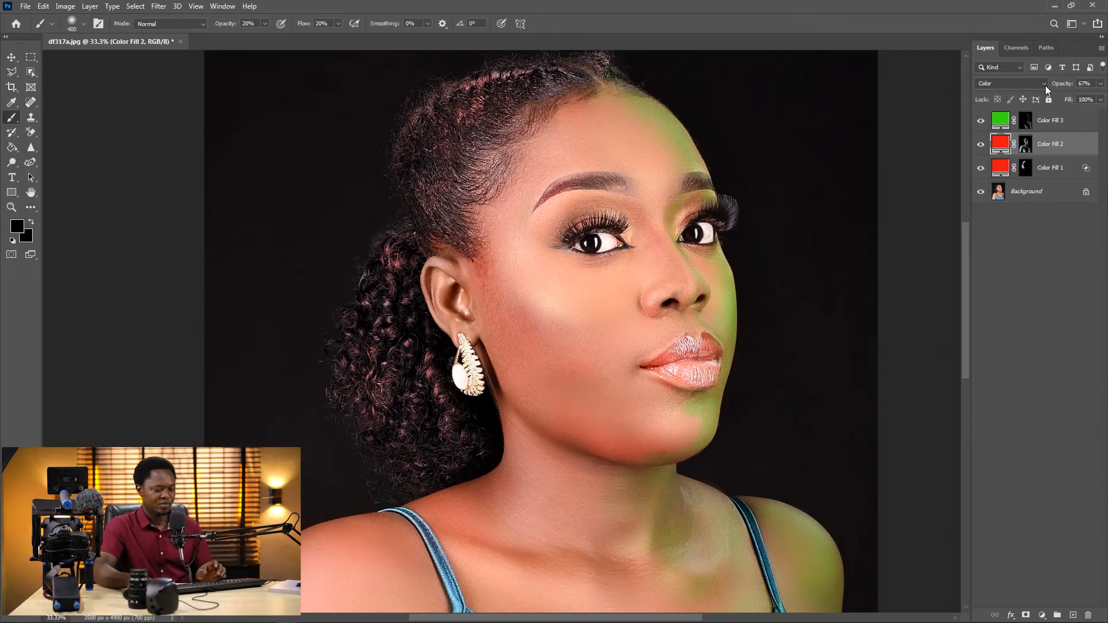
key(ctrl+minus)
key(ctrl+minus)
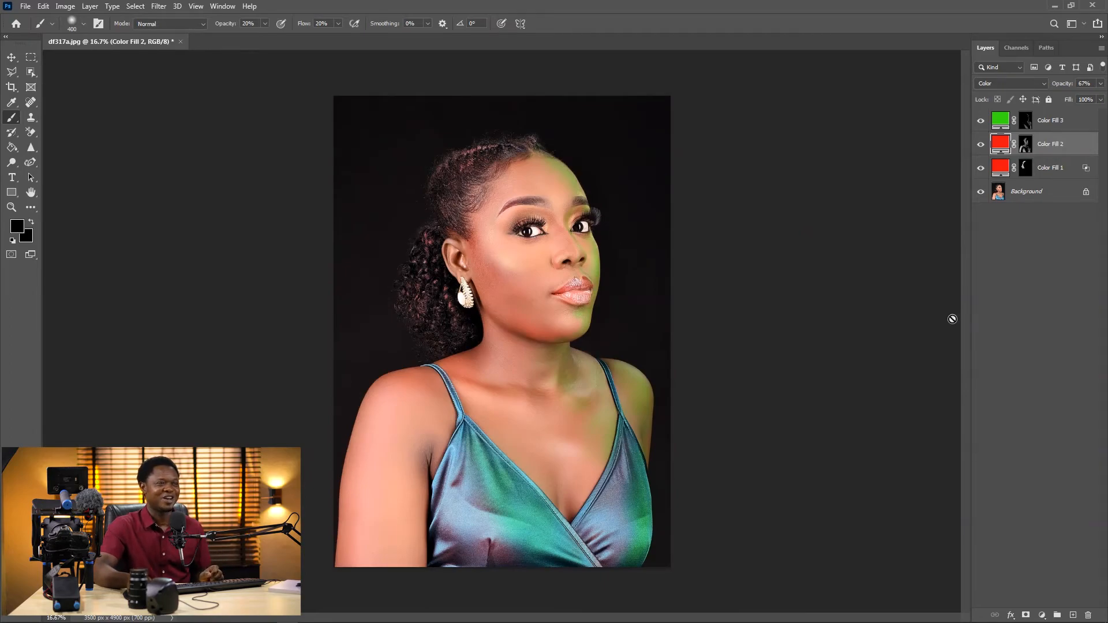
- Reduce the opacity of the green Color Fill 3 layer to 45% and check the far side of the face and neck
click(1045, 122)
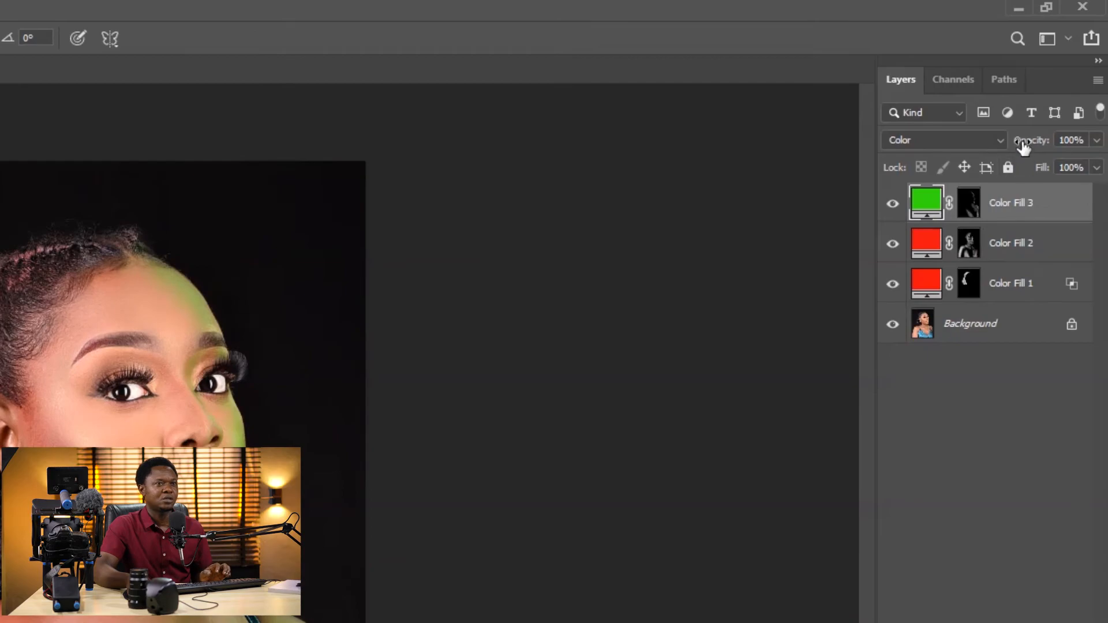
drag(1023, 148, 981, 151)
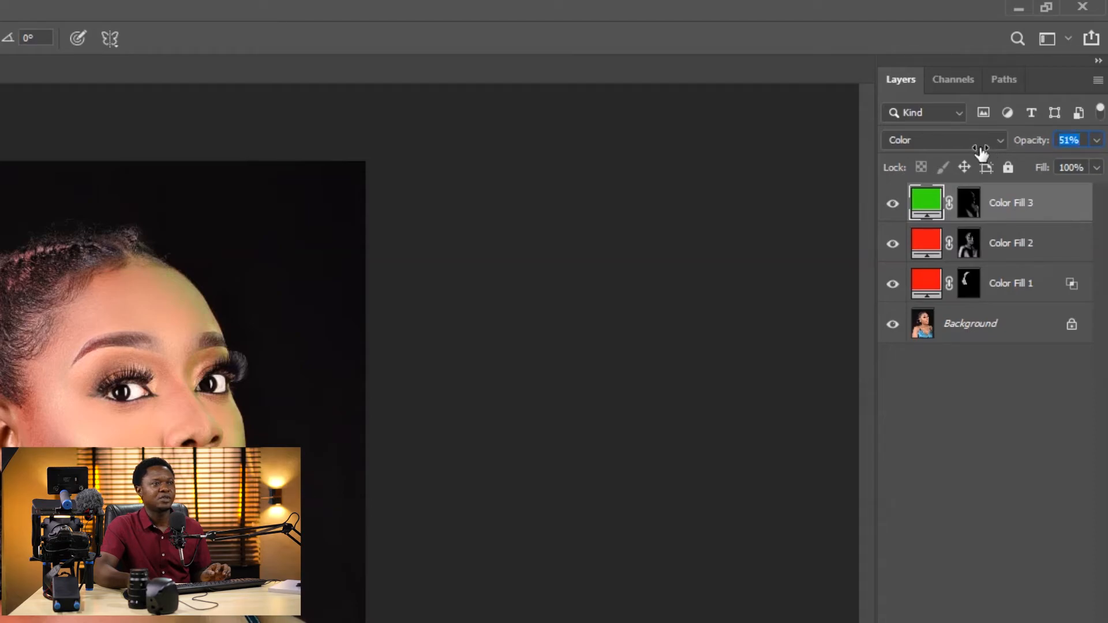
drag(980, 151, 974, 151)
key(ctrl+plus)
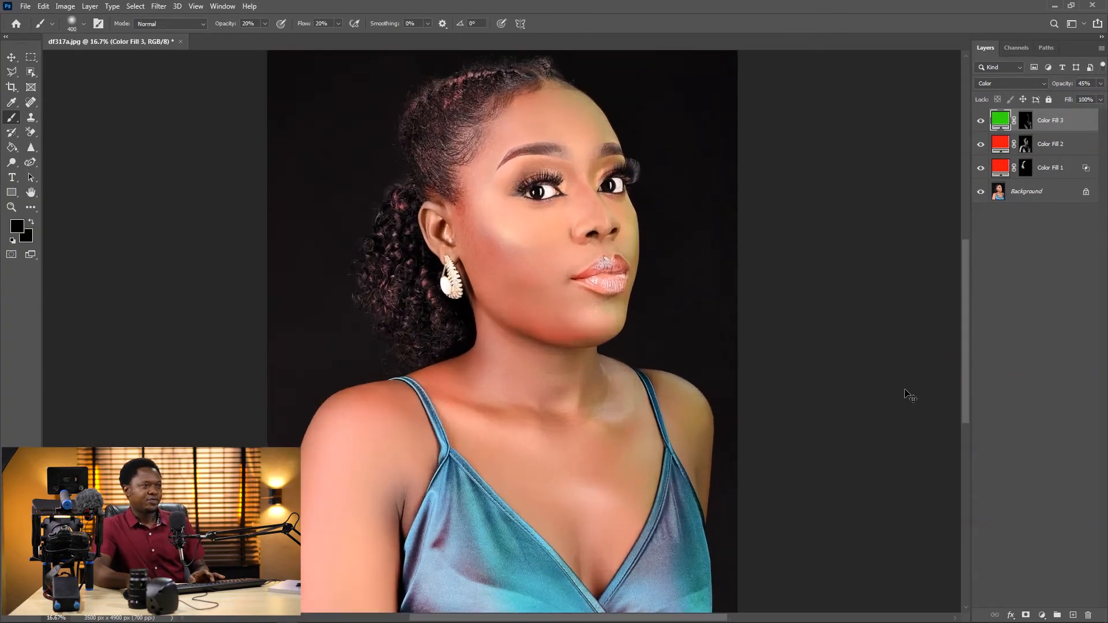
key(ctrl+plus)
key(ctrl+plus)
key(ctrl+plus)
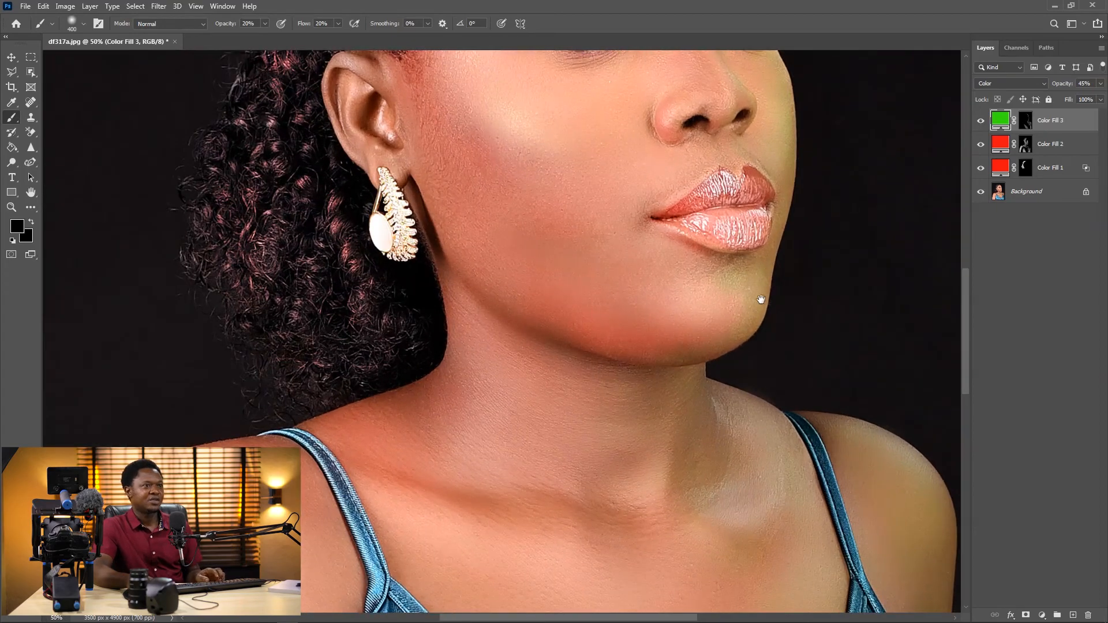
drag(761, 299, 715, 390)
key(ctrl+0)
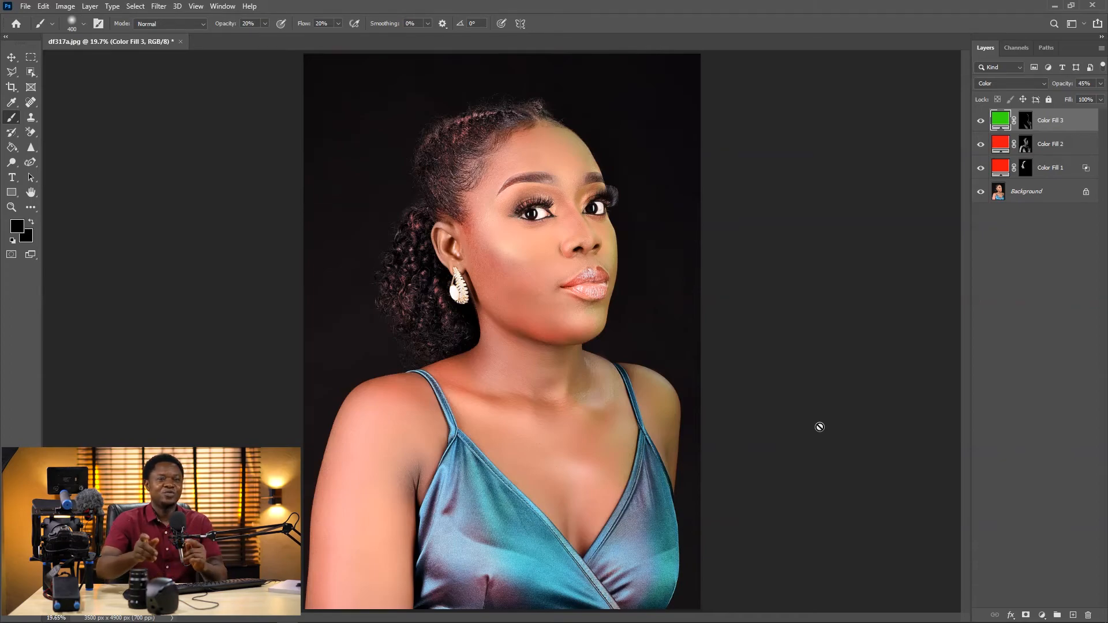
- Shift the fill color of Color Fill 3 to a bluish green with hue 150° (#0ee377)
double_click(1000, 120)
mouse_move(871, 273)
mouse_down()
mouse_move(846, 252)
mouse_move(876, 255)
mouse_up()
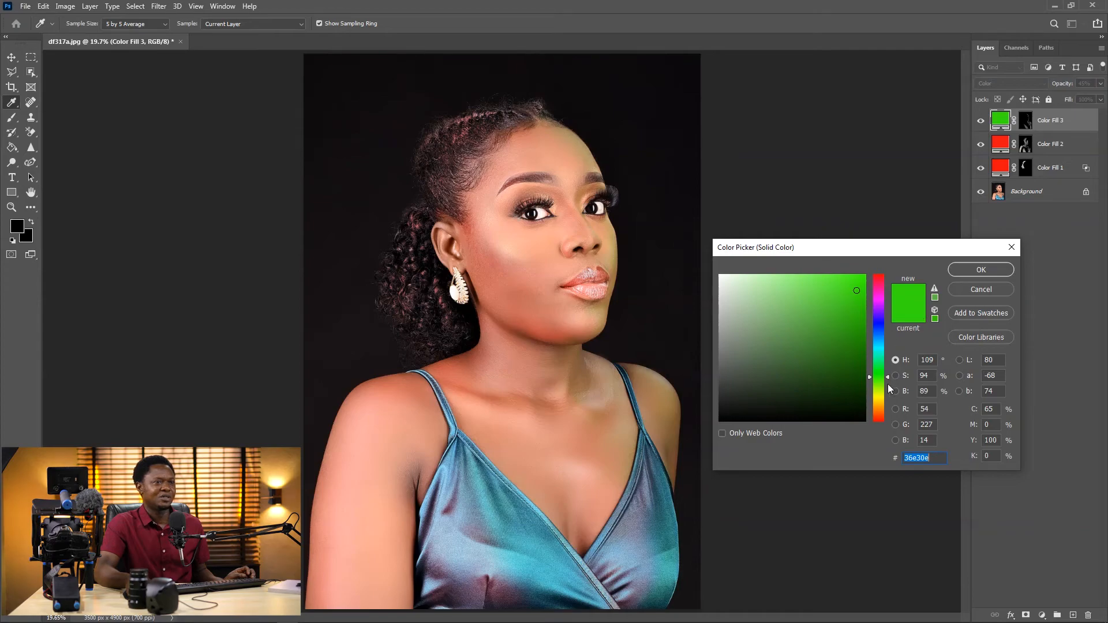
drag(887, 375, 905, 359)
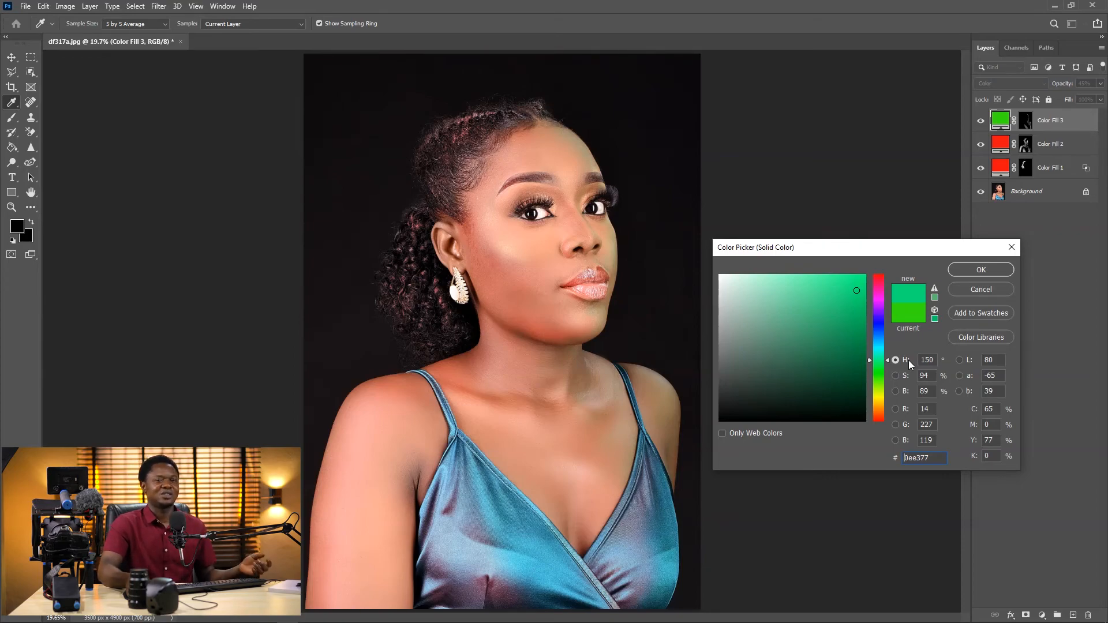
click(981, 270)
key(b)
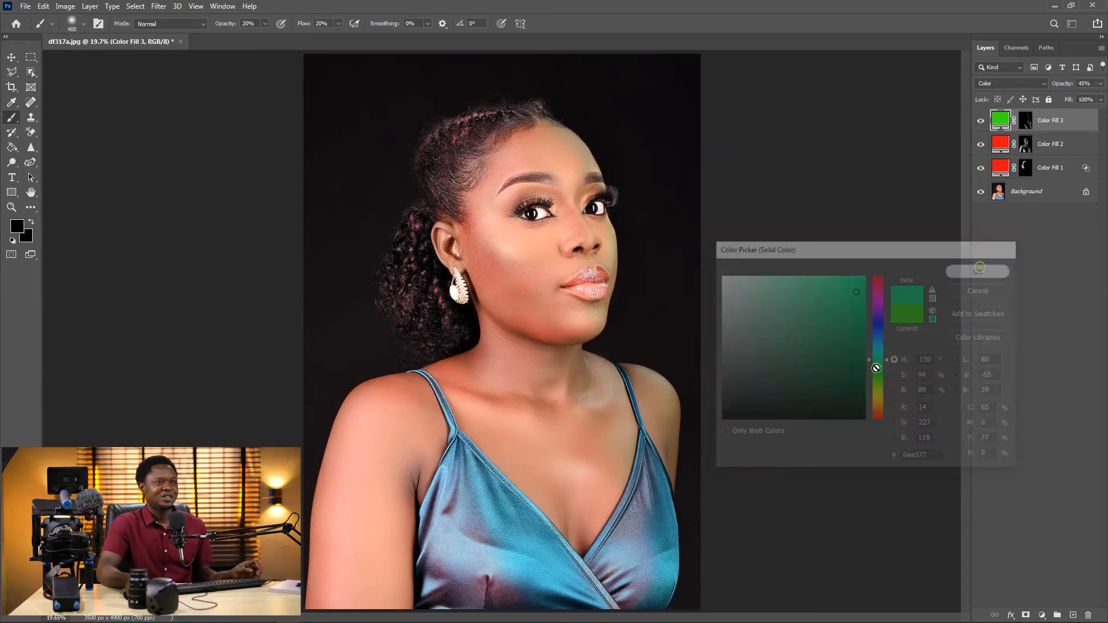
key(ctrl+minus)
key(ctrl+minus)
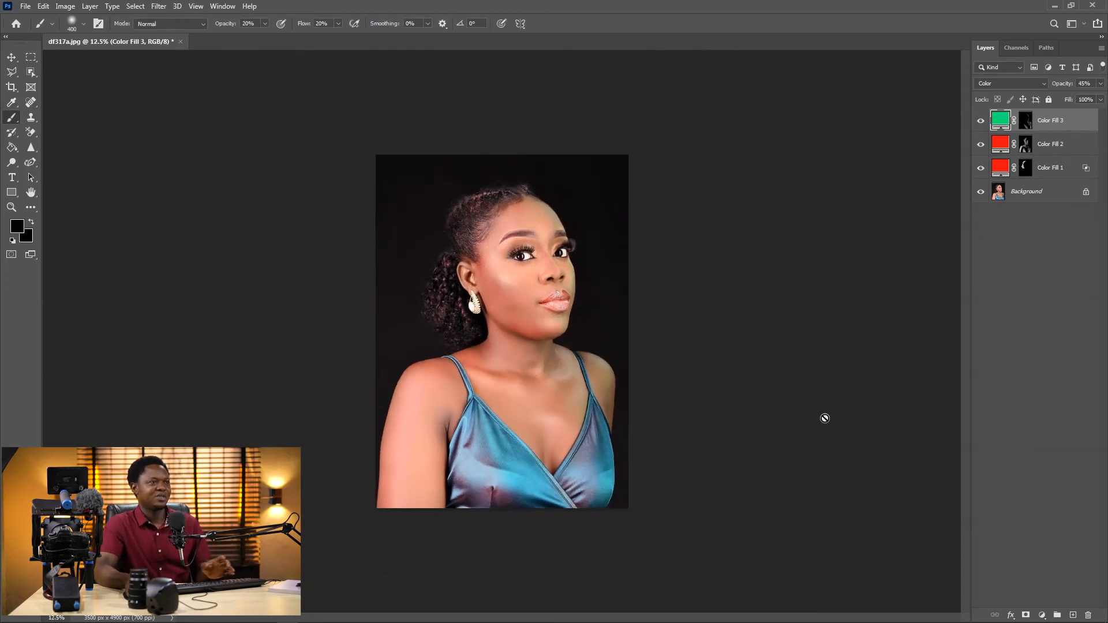